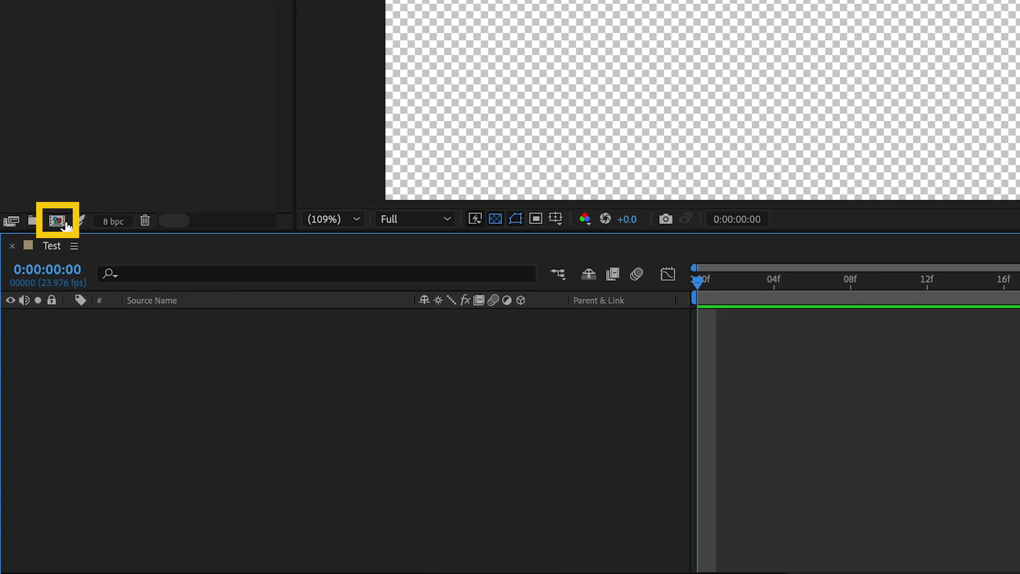
Step: Create a composition named 3D Shape Animation and set its 3D renderer to Cinema 4D
{"action": "left_click", "coordinate": [59, 220]}
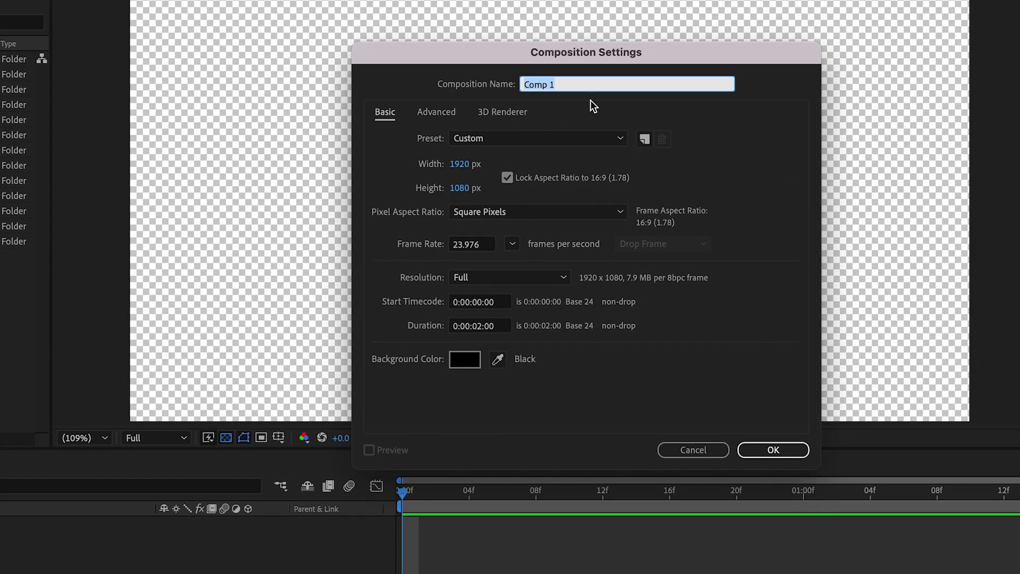
{"action": "type", "text": "3D Shape Animation"}
{"action": "left_click", "coordinate": [591, 118]}
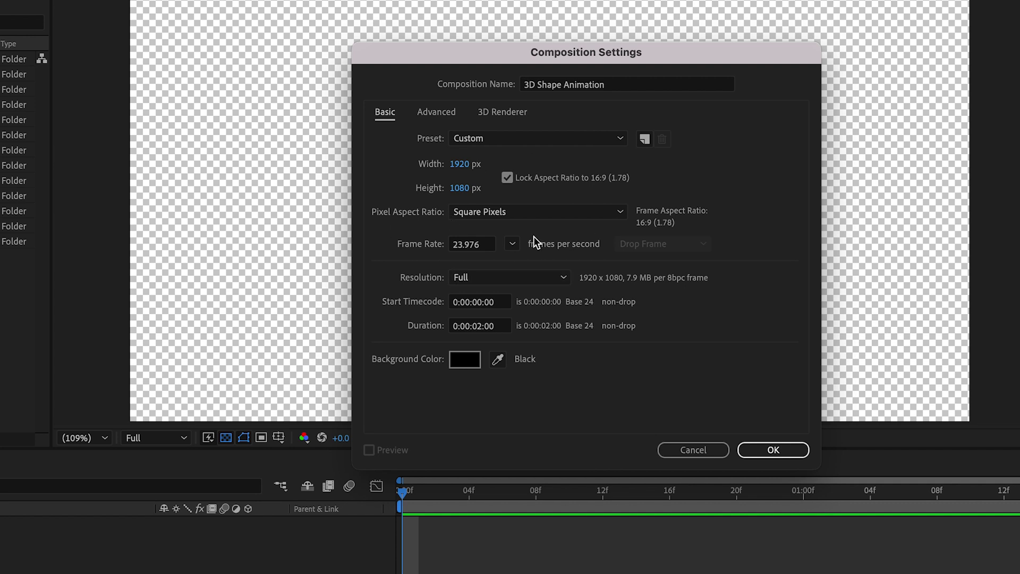
{"action": "left_click", "coordinate": [504, 113]}
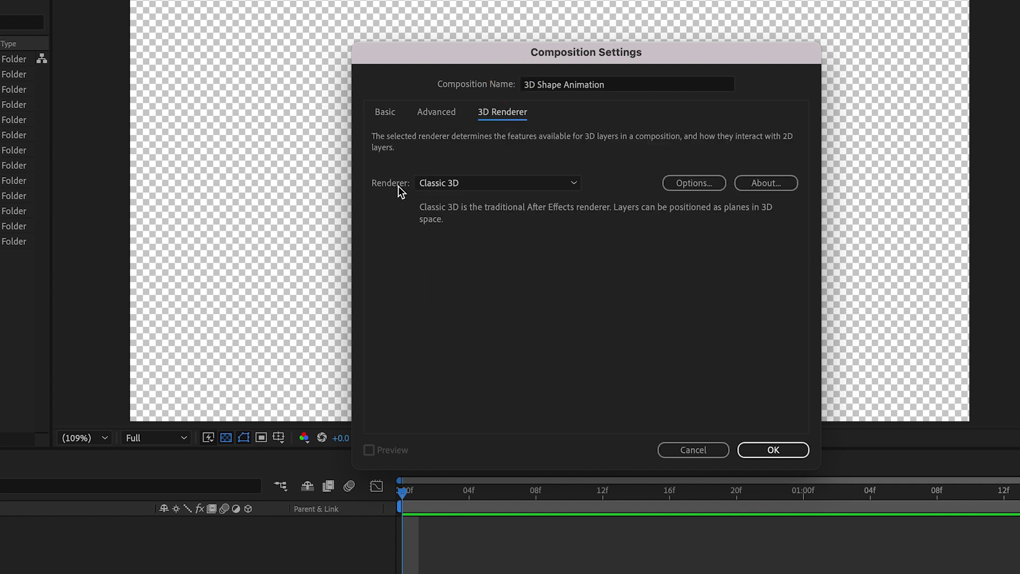
{"action": "left_click", "coordinate": [500, 184]}
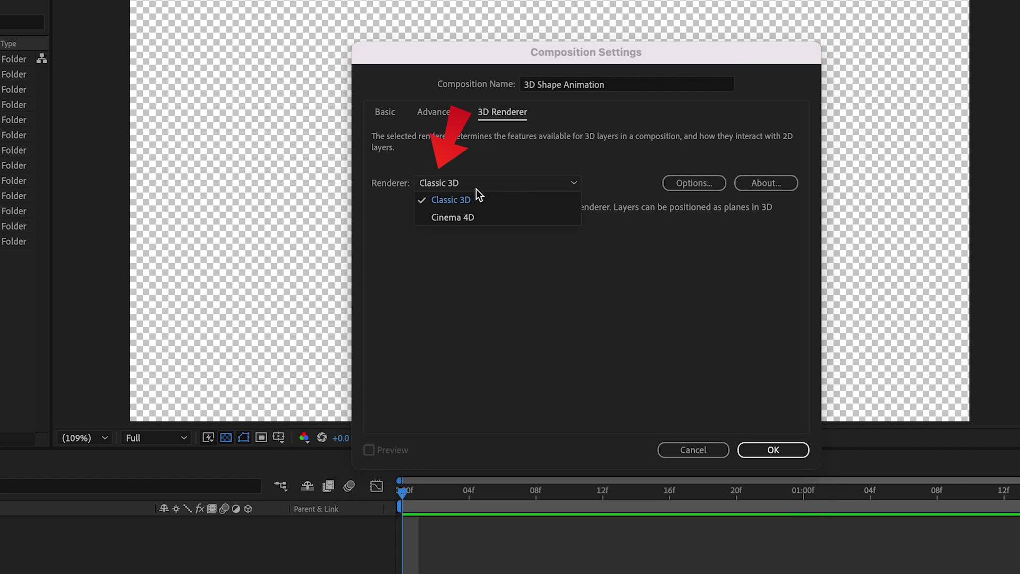
{"action": "left_click", "coordinate": [467, 217]}
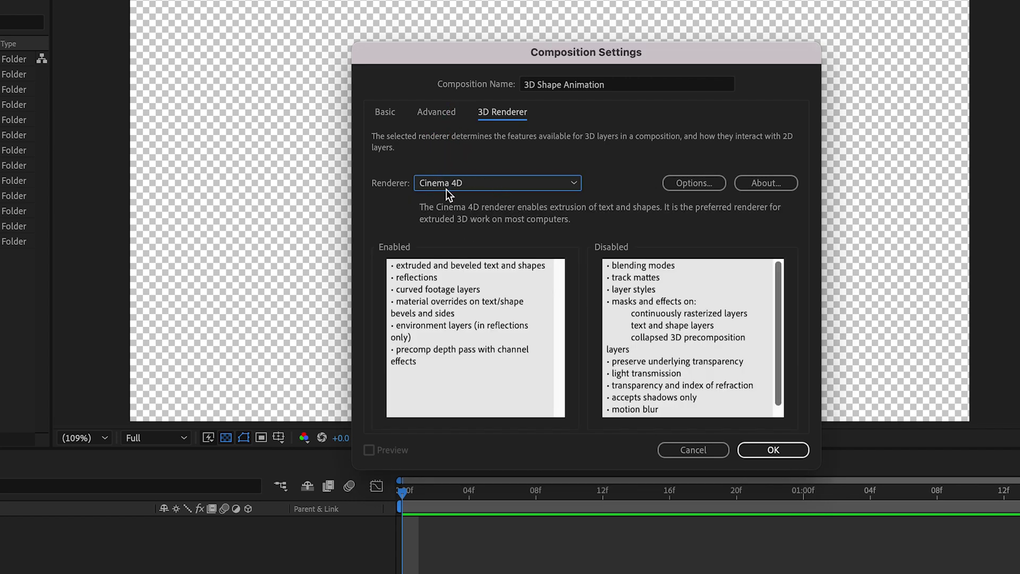
{"action": "left_click", "coordinate": [794, 449]}
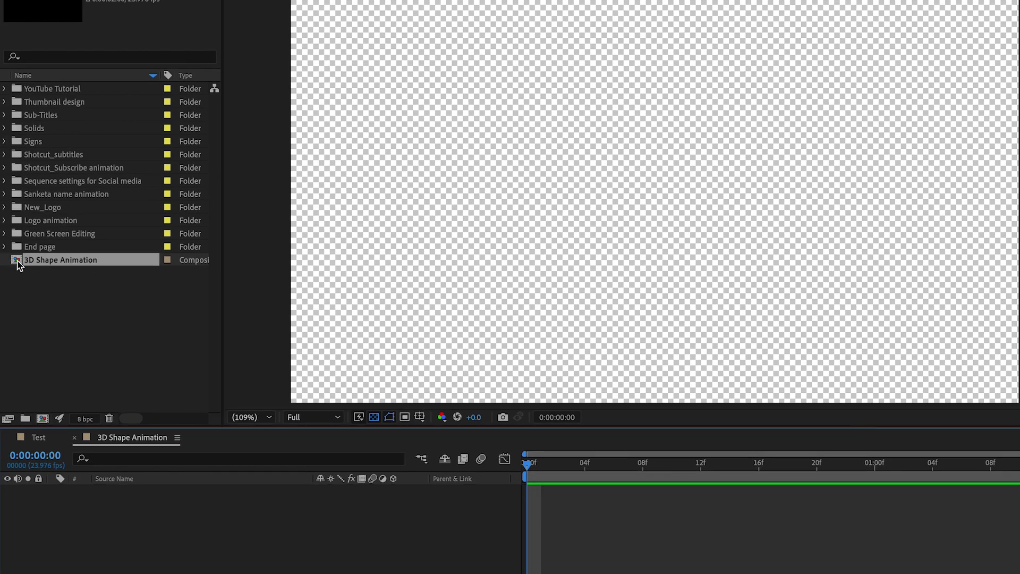
Step: Check the 3D renderer choice in the settings of the existing 3D Shape Animation composition, leaving without changes
{"action": "right_click", "coordinate": [18, 264]}
{"action": "left_click", "coordinate": [77, 273]}
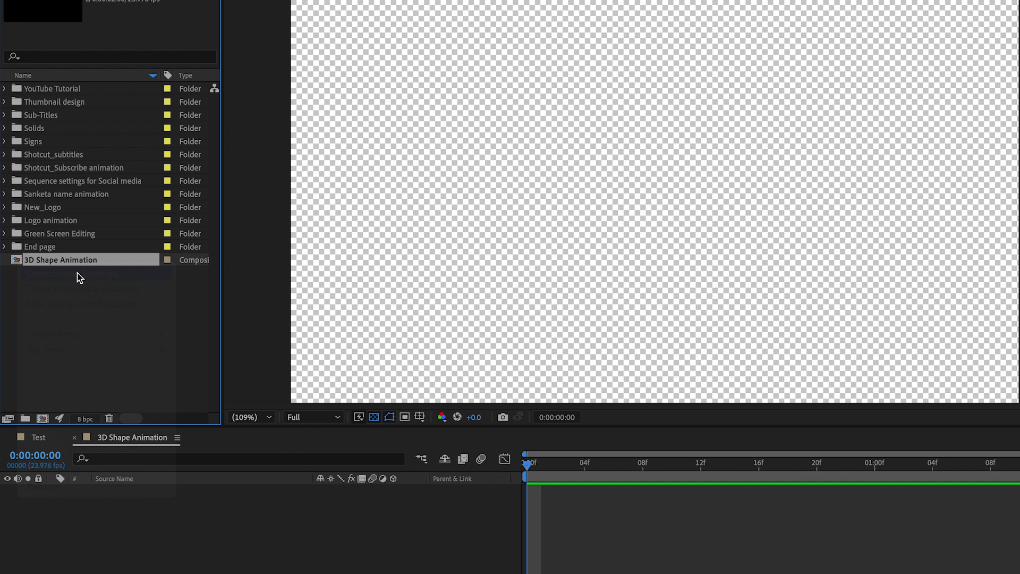
{"action": "left_click", "coordinate": [615, 135]}
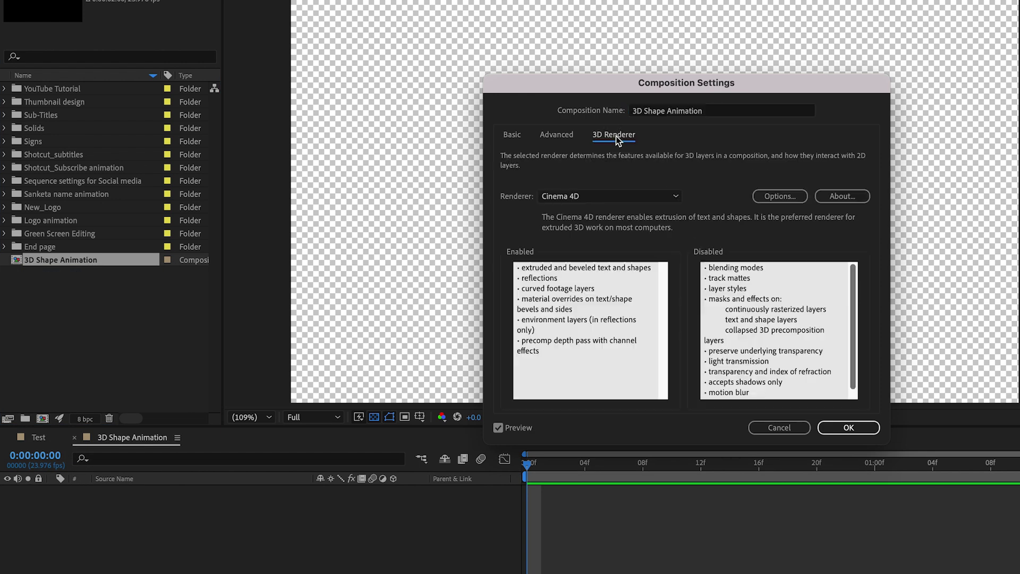
{"action": "left_click", "coordinate": [582, 197]}
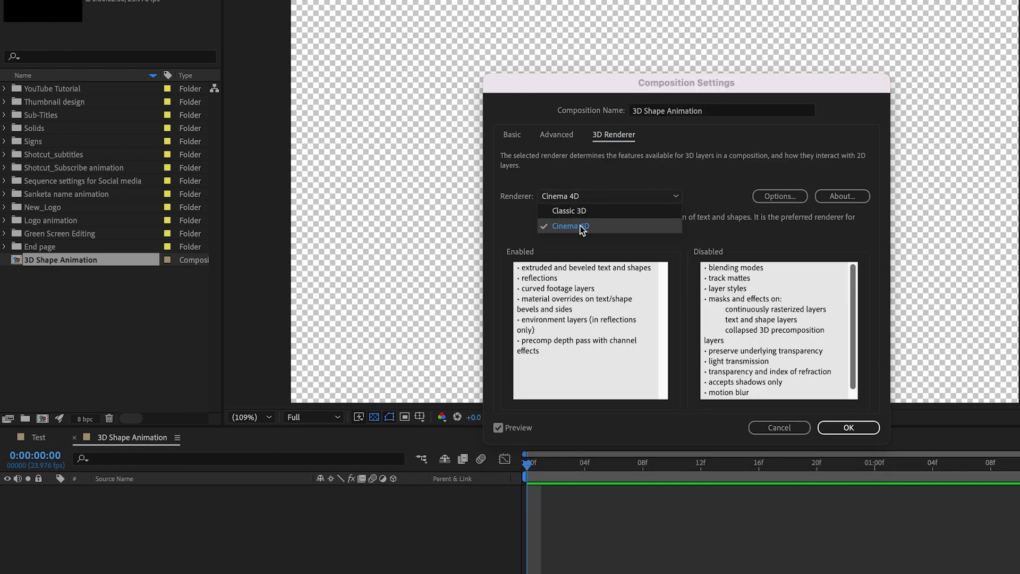
{"action": "left_click", "coordinate": [582, 227]}
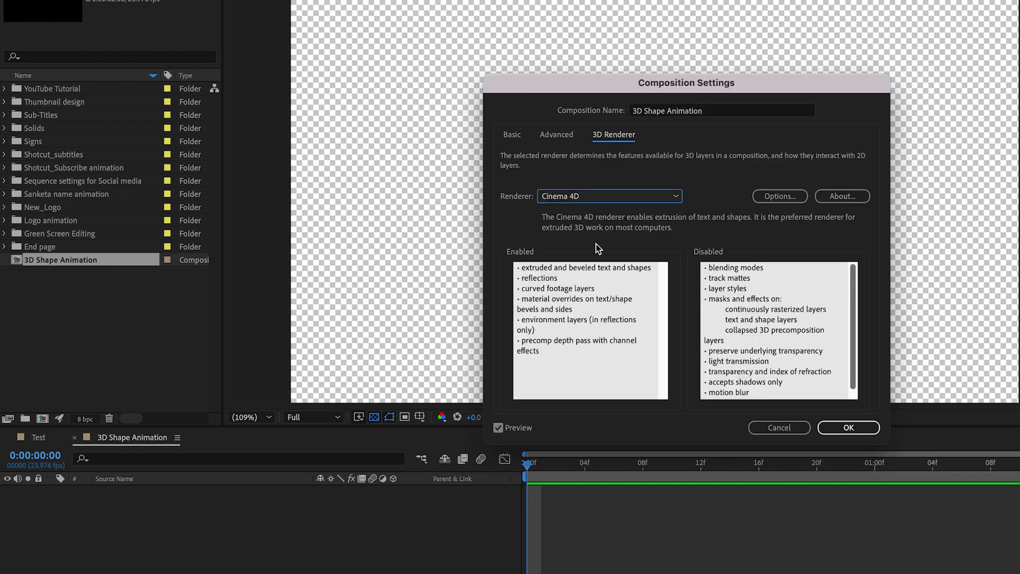
{"action": "left_click", "coordinate": [790, 424]}
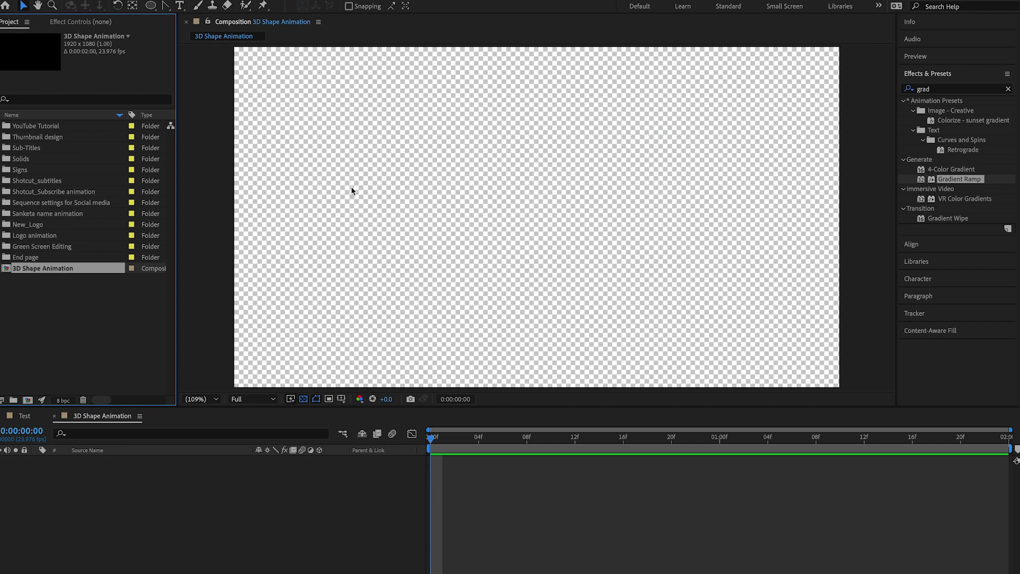
Step: Draw a rectangle covering the whole composition frame, with a solid blue fill and no stroke
{"action": "left_click", "coordinate": [154, 7]}
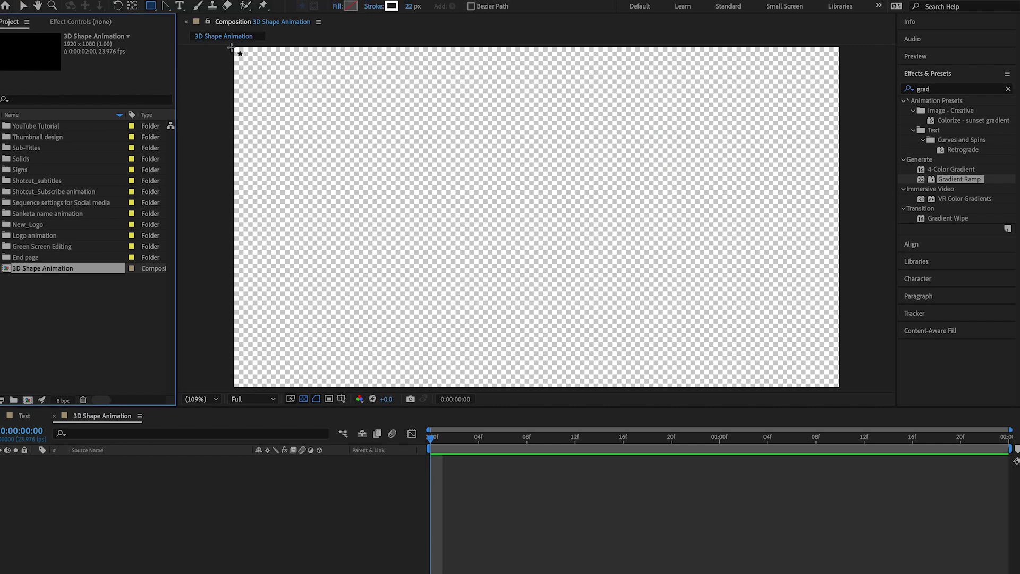
{"action": "left_click_drag", "start_coordinate": [233, 48], "coordinate": [843, 389]}
{"action": "left_click", "coordinate": [337, 6]}
{"action": "left_click", "coordinate": [464, 267]}
{"action": "left_click", "coordinate": [544, 334]}
{"action": "left_click", "coordinate": [372, 7]}
{"action": "left_click", "coordinate": [451, 267]}
{"action": "left_click", "coordinate": [544, 334]}
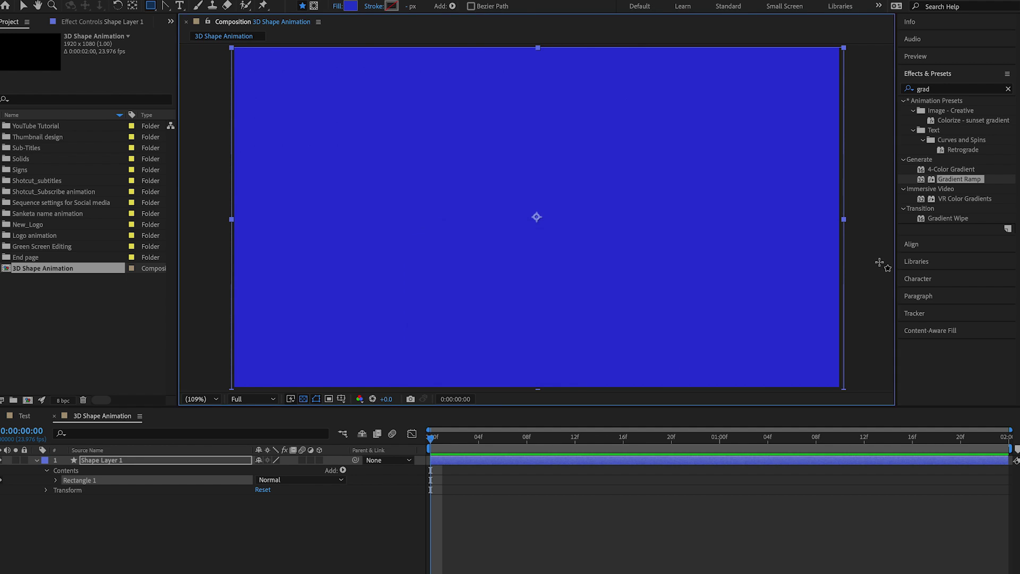
Step: Apply a linear Gradient Ramp to the rectangle, from dark blue near 918.0,-34.7 to light blue near 1038.6,868.0
{"action": "left_click", "coordinate": [951, 89]}
{"action": "double_click", "coordinate": [955, 179]}
{"action": "left_click", "coordinate": [100, 66]}
{"action": "left_click_drag", "start_coordinate": [788, 390], "coordinate": [788, 407]}
{"action": "left_click", "coordinate": [757, 406]}
{"action": "left_click", "coordinate": [879, 345]}
{"action": "left_click", "coordinate": [99, 86]}
{"action": "left_click", "coordinate": [727, 351]}
{"action": "left_click", "coordinate": [879, 345]}
{"action": "left_click_drag", "start_coordinate": [536, 387], "coordinate": [561, 320]}
{"action": "mouse_move", "coordinate": [536, 48]}
{"action": "left_mouse_down"}
{"action": "mouse_move", "coordinate": [517, 49]}
{"action": "mouse_move", "coordinate": [523, 37]}
{"action": "left_mouse_up"}
Step: Rename the gradient rectangle's layer Background, lock it and collapse its properties
{"action": "left_click", "coordinate": [127, 531]}
{"action": "left_click", "coordinate": [102, 460]}
{"action": "key", "text": "Return"}
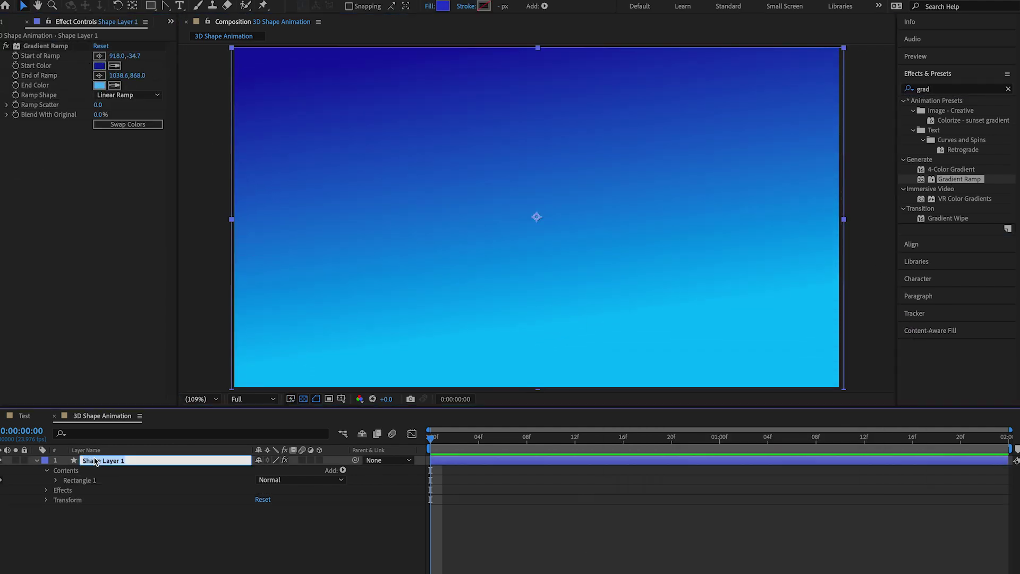
{"action": "type", "text": "Background"}
{"action": "key", "text": "Return"}
{"action": "left_click", "coordinate": [25, 460]}
{"action": "left_click", "coordinate": [36, 461]}
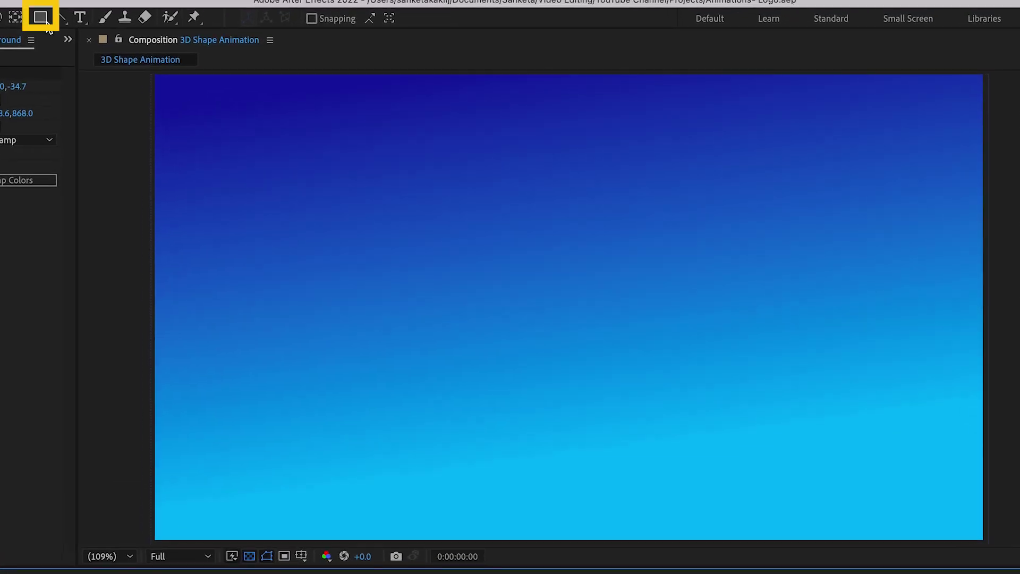
Step: Draw a perfect circle with the Ellipse tool in the upper-left part of the composition frame
{"action": "left_click", "coordinate": [152, 6]}
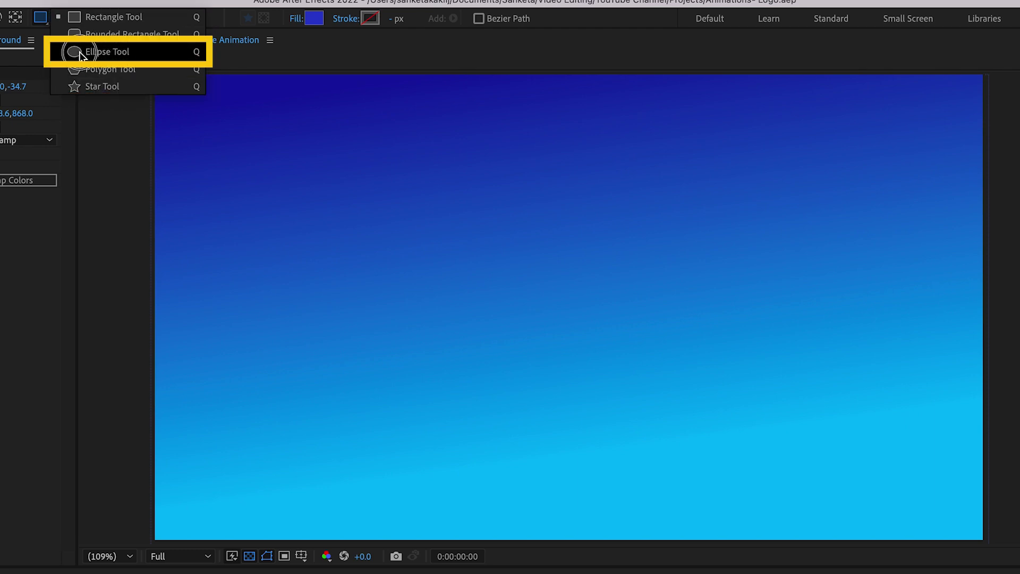
{"action": "left_click", "coordinate": [107, 55]}
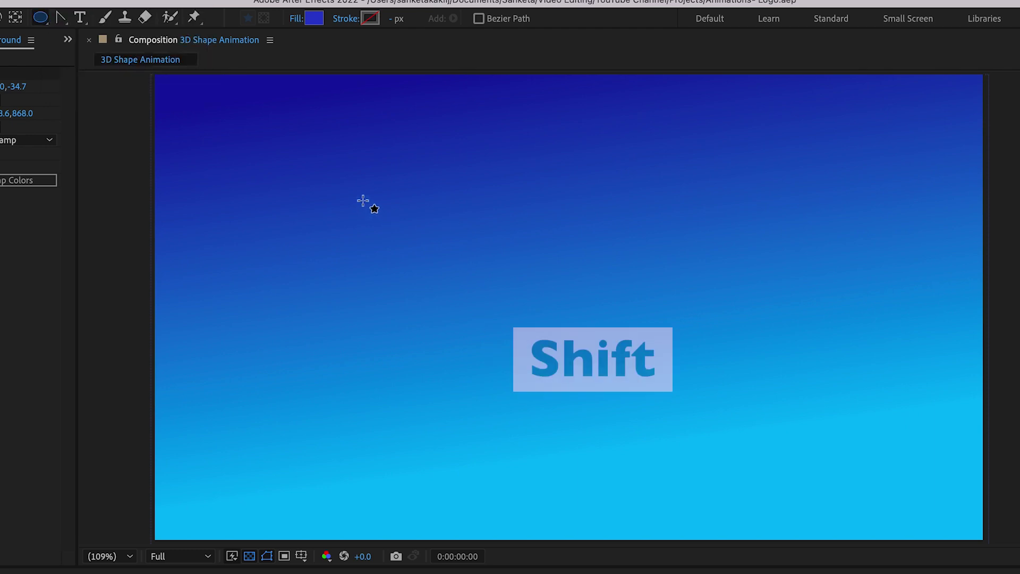
{"action": "left_click_drag", "start_coordinate": [363, 200], "coordinate": [453, 311]}
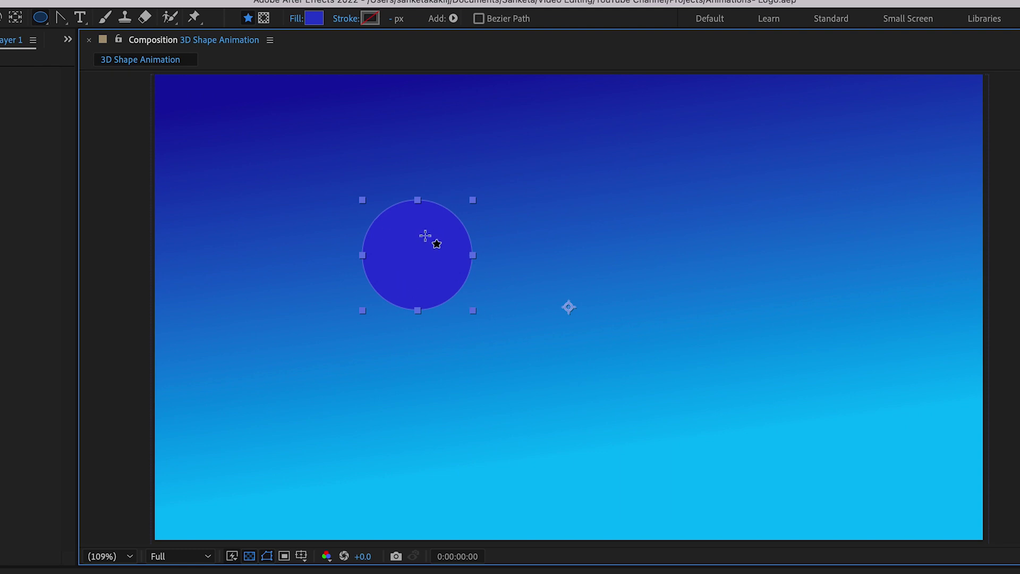
Step: Remove the circle's fill and give it a solid white stroke 19 px wide
{"action": "left_click", "coordinate": [294, 18]}
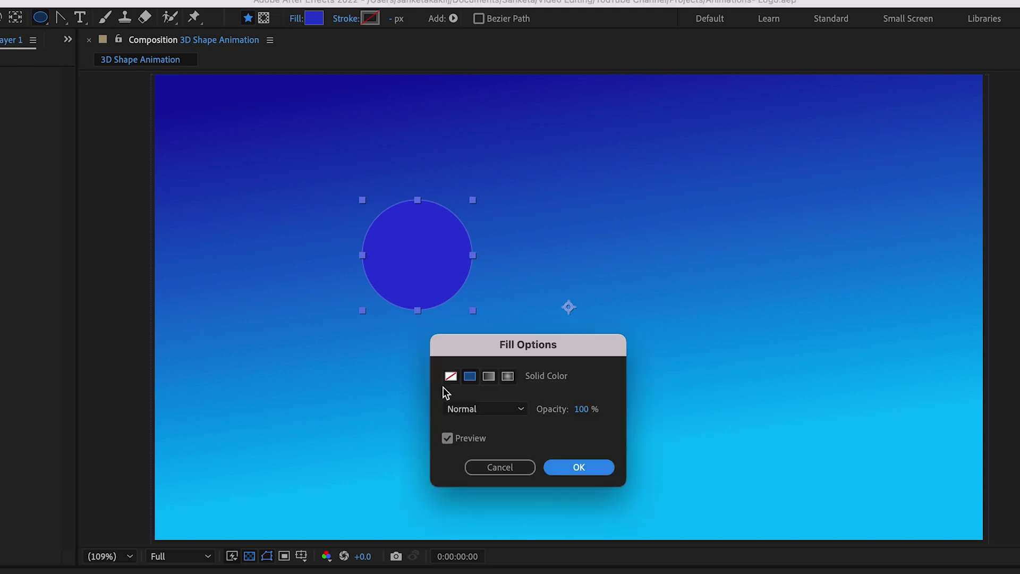
{"action": "left_click", "coordinate": [451, 376]}
{"action": "left_click", "coordinate": [578, 467]}
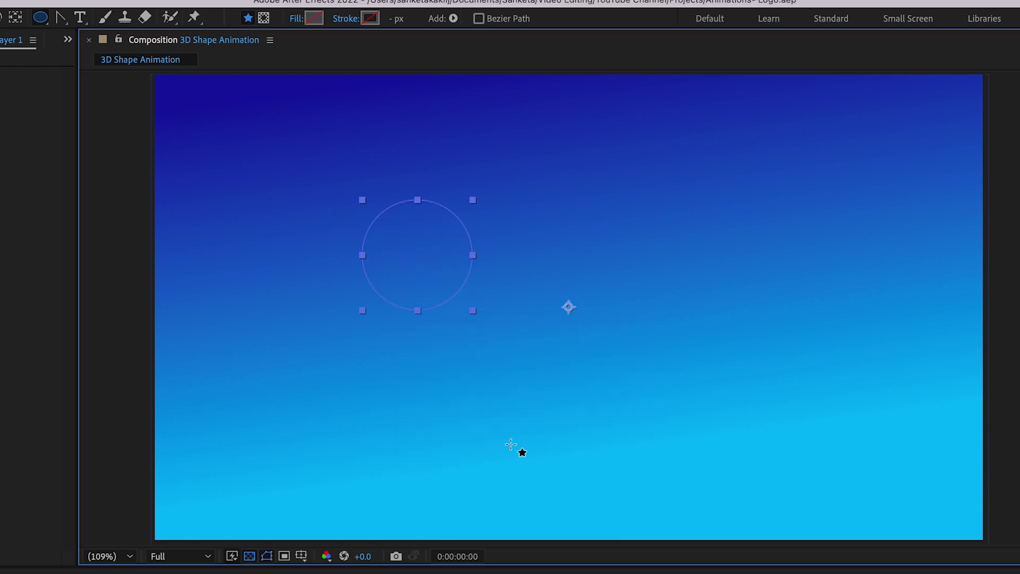
{"action": "left_click", "coordinate": [345, 19]}
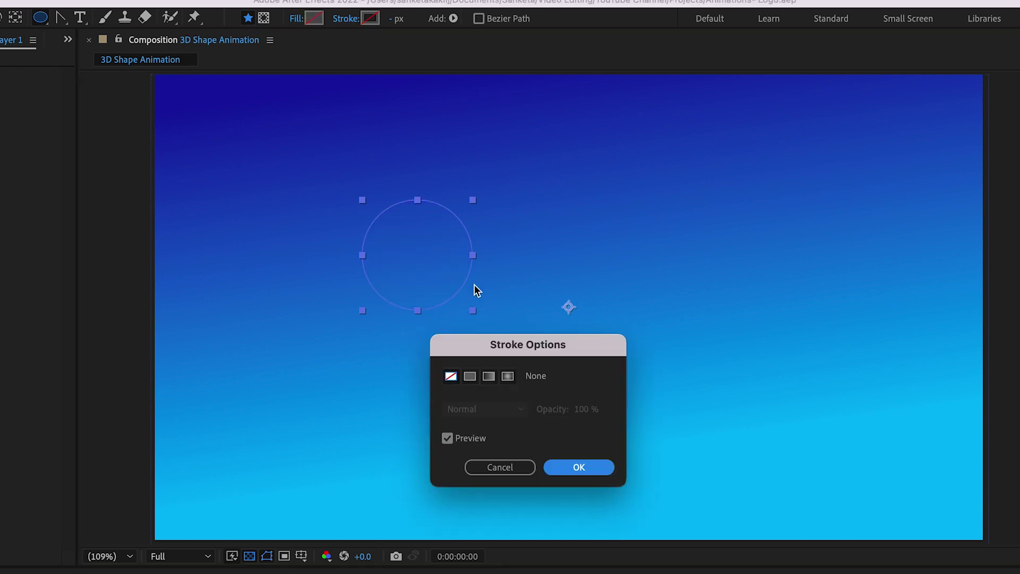
{"action": "left_click", "coordinate": [471, 377]}
{"action": "left_click", "coordinate": [581, 472]}
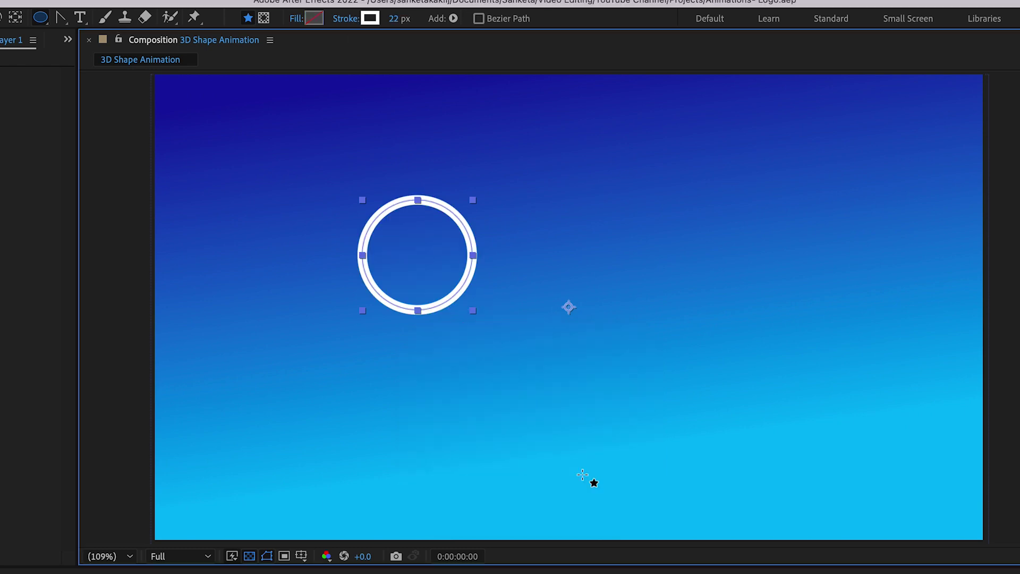
{"action": "left_click_drag", "start_coordinate": [392, 22], "coordinate": [395, 19]}
{"action": "key", "text": "v"}
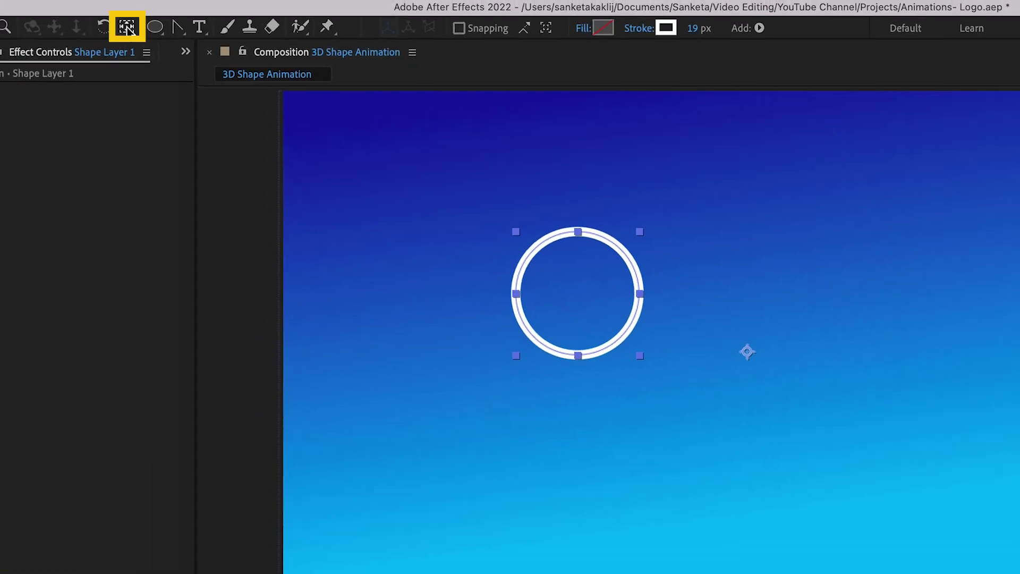
Step: Center the anchor point on the circle and rename its layer Circle
{"action": "left_click", "coordinate": [15, 19]}
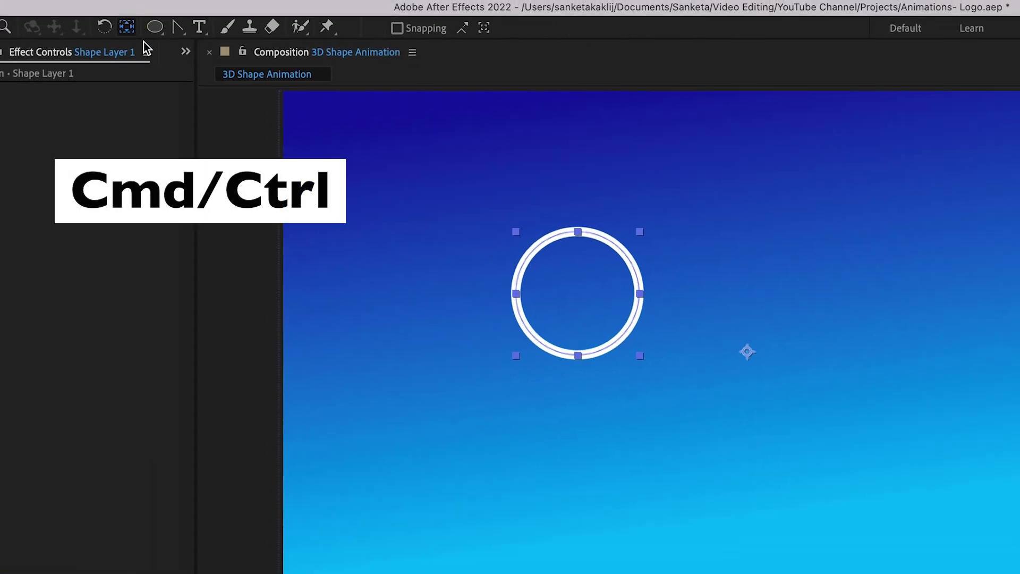
{"action": "double_click", "coordinate": [129, 31], "text": "super"}
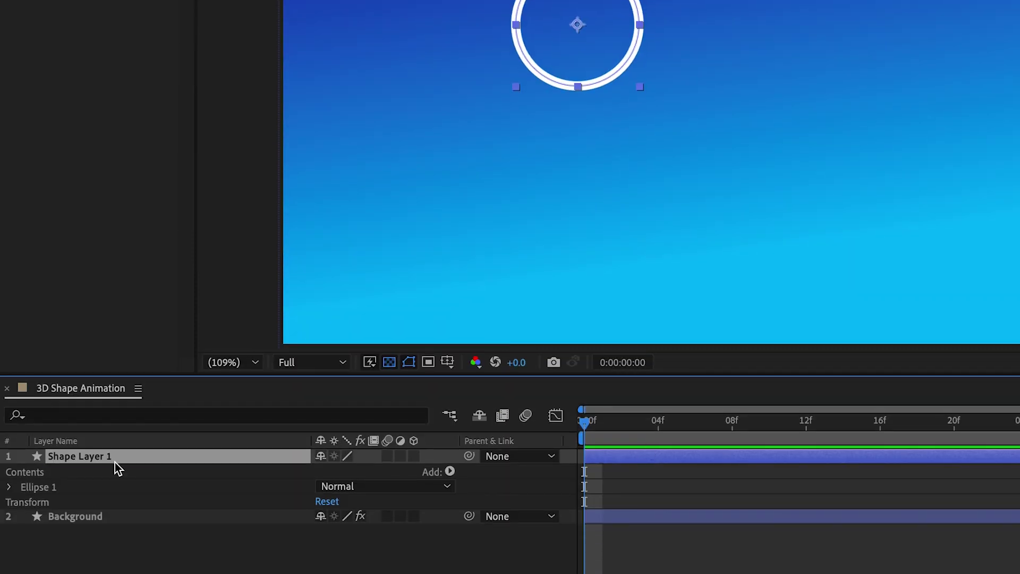
{"action": "key", "text": "Return"}
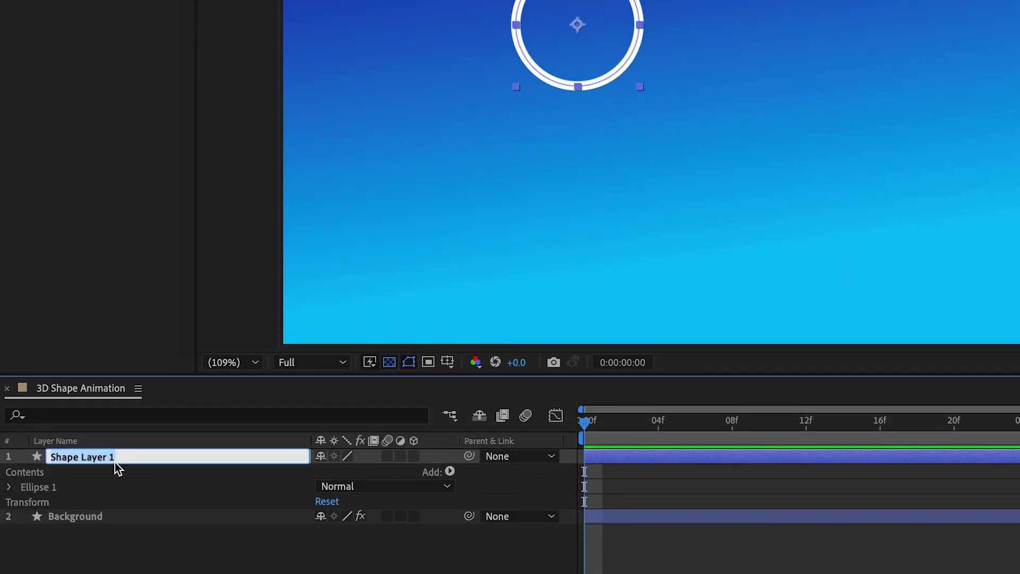
{"action": "type", "text": "Ci"}
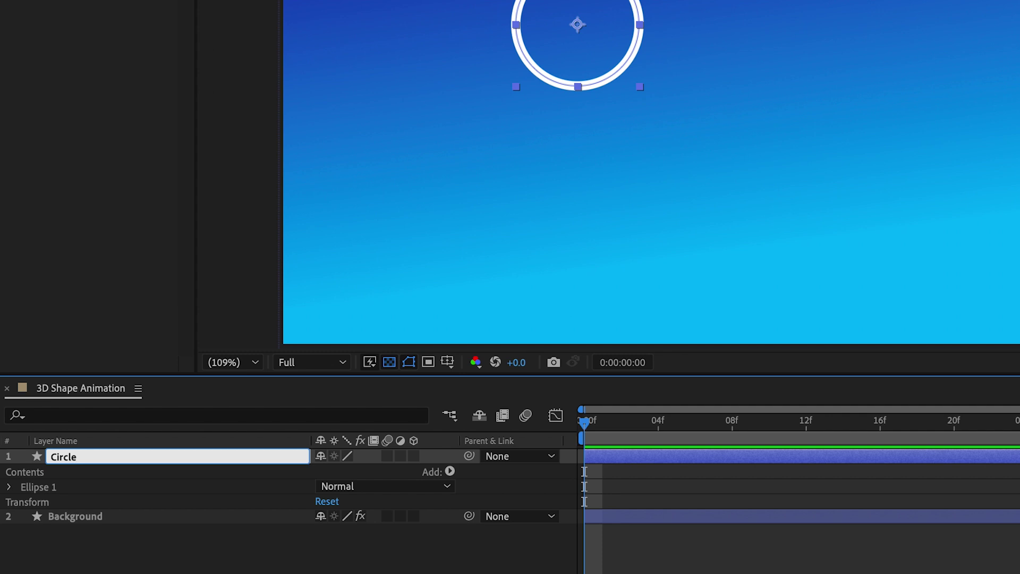
{"action": "type", "text": "rcle"}
{"action": "key", "text": "Return"}
{"action": "left_click", "coordinate": [0, 456]}
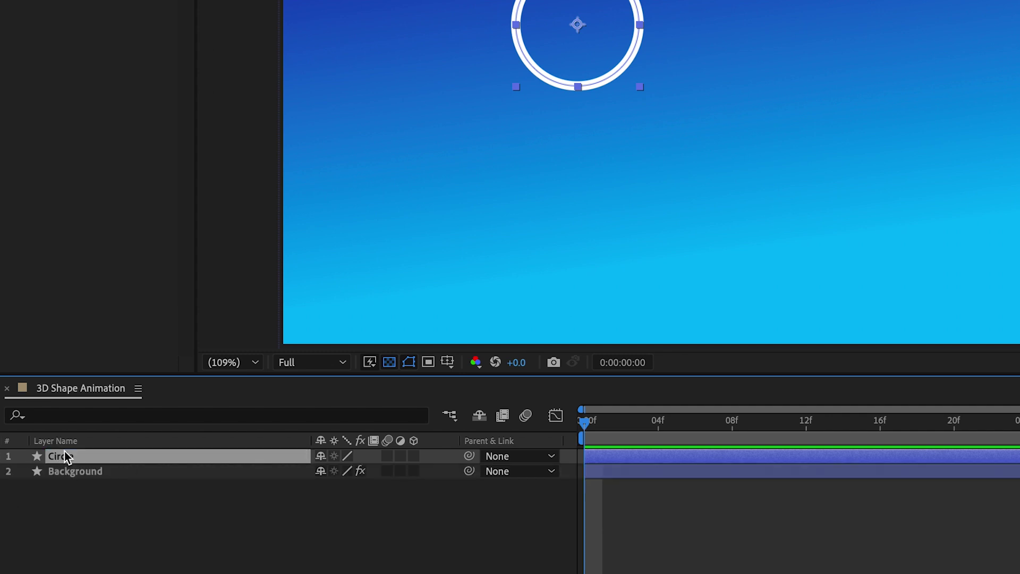
Step: Make the Circle layer 3D and increase its Extrusion Depth in the geometry options
{"action": "left_click", "coordinate": [415, 457]}
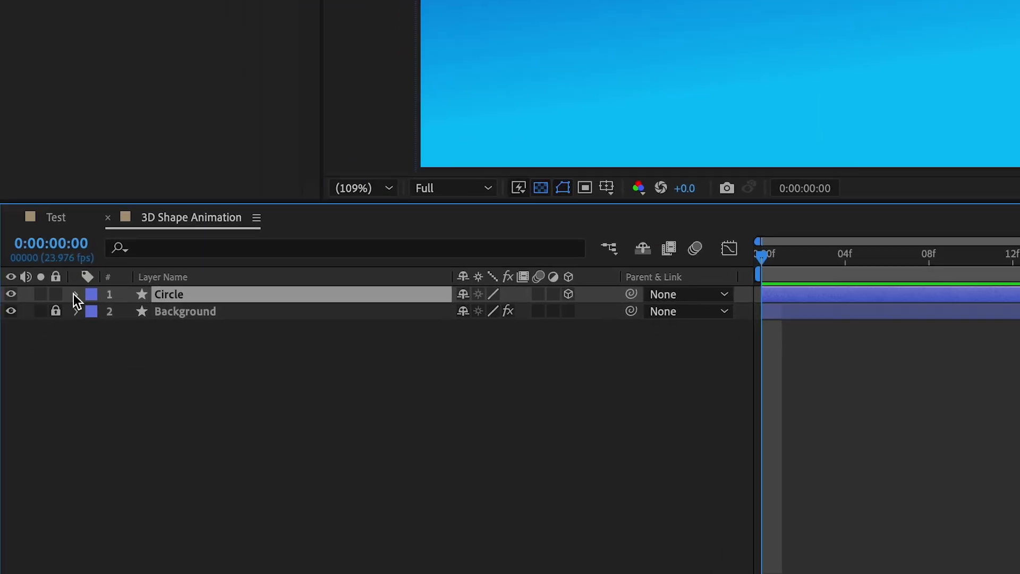
{"action": "left_click", "coordinate": [76, 294]}
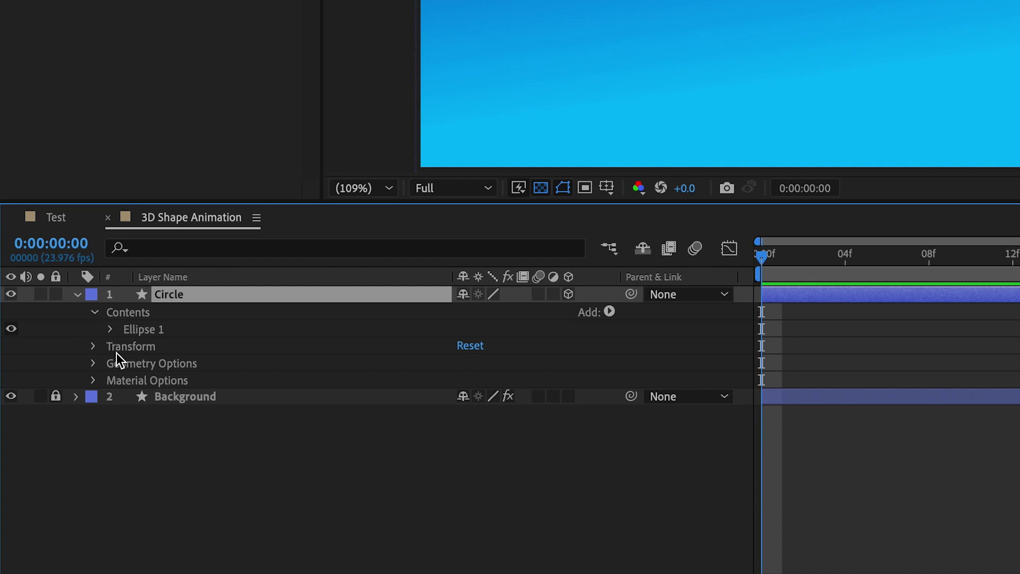
{"action": "left_click", "coordinate": [155, 368]}
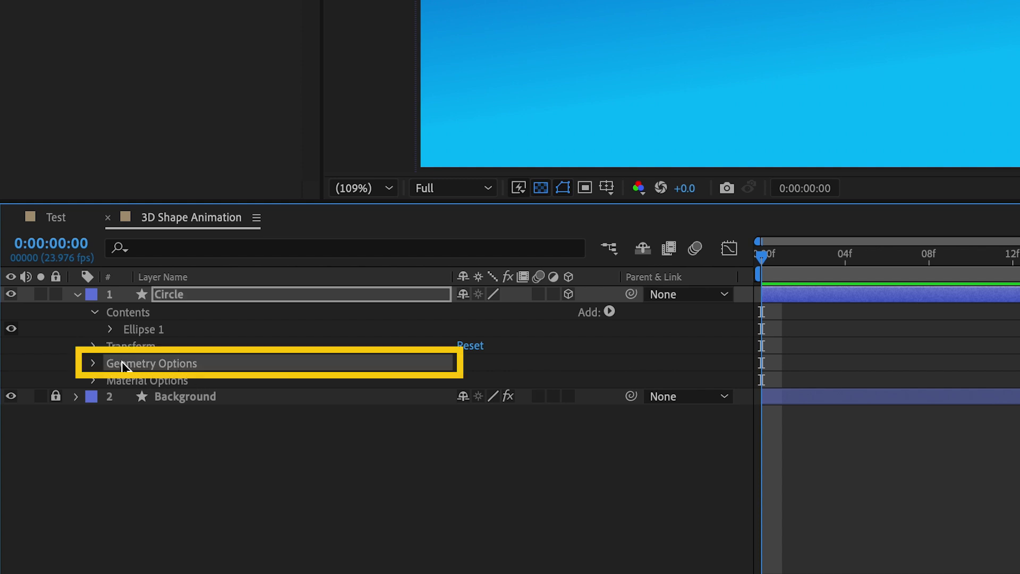
{"action": "left_click", "coordinate": [94, 363]}
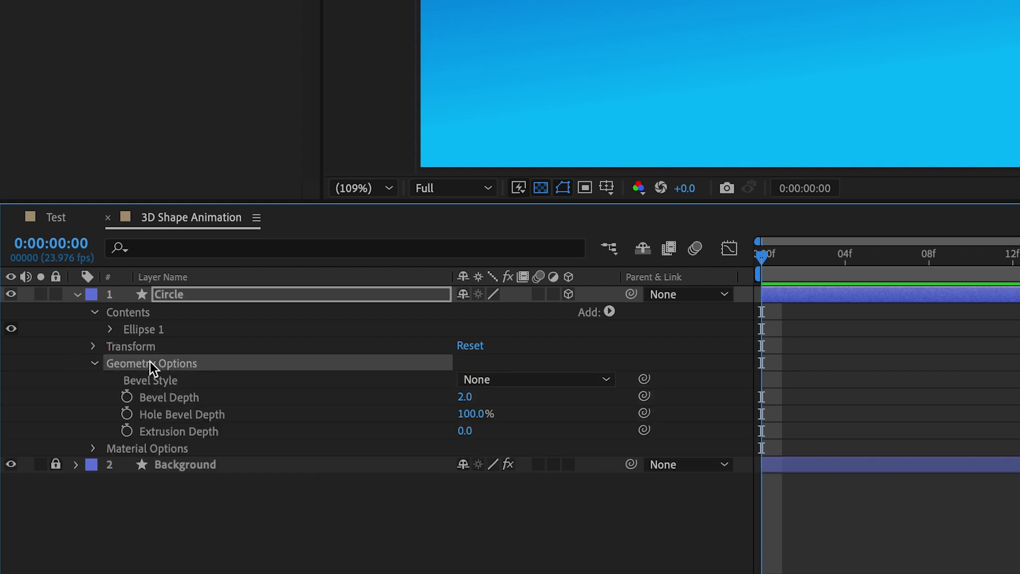
{"action": "left_click", "coordinate": [170, 431]}
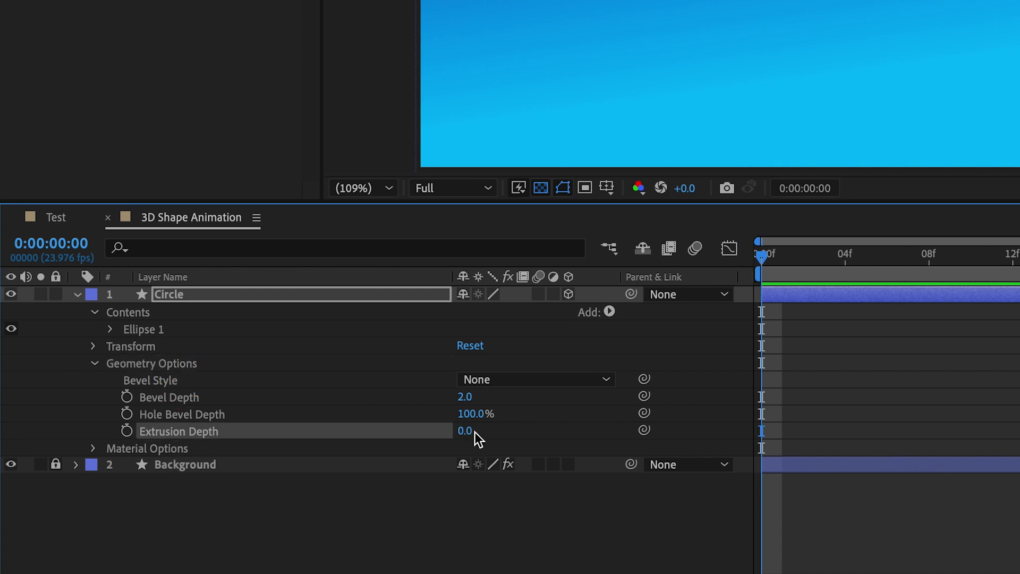
{"action": "left_click_drag", "start_coordinate": [474, 432], "coordinate": [540, 433]}
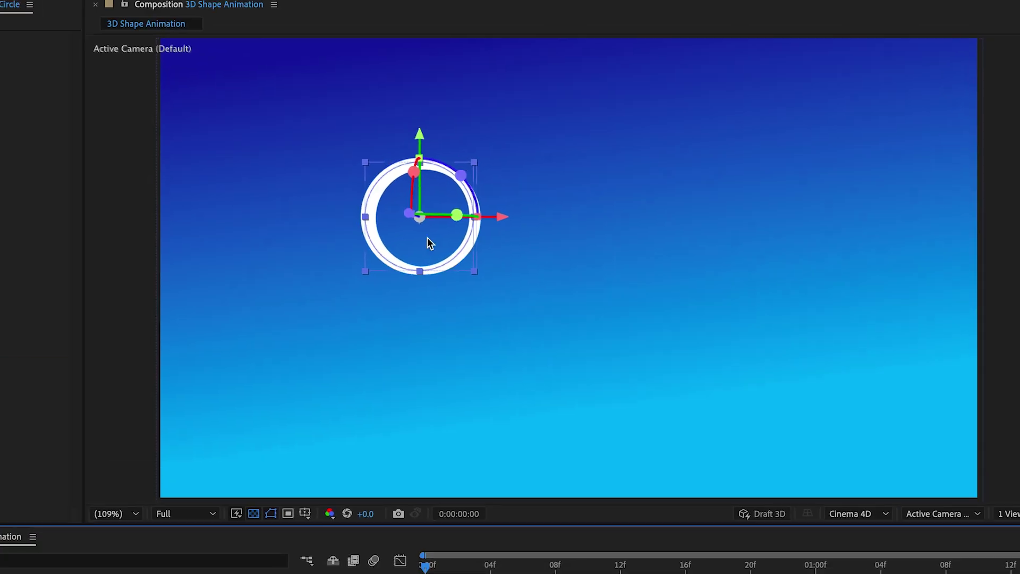
Step: Rotate the extruded circle about its vertical Y axis so its side faces the camera
{"action": "left_click_drag", "start_coordinate": [431, 208], "coordinate": [469, 221]}
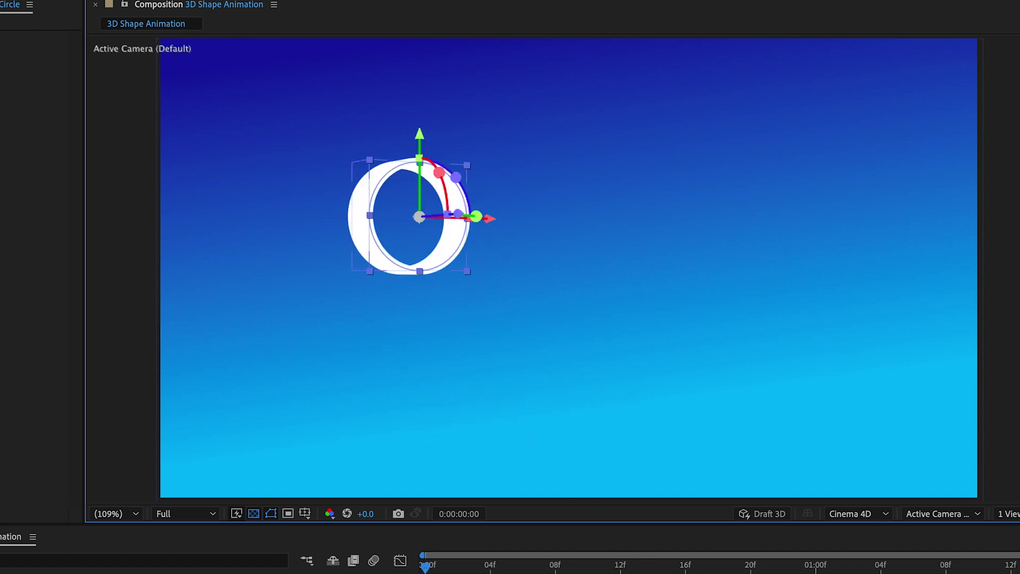
Step: Collapse the Circle layer's properties and start a new light of type Spot in the composition
{"action": "left_click", "coordinate": [212, 572]}
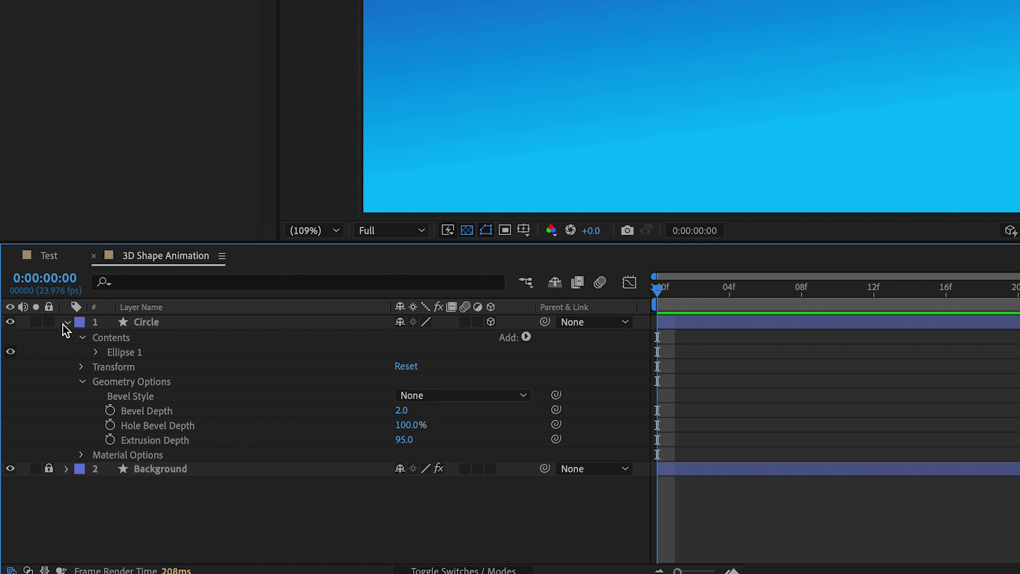
{"action": "left_click", "coordinate": [66, 322]}
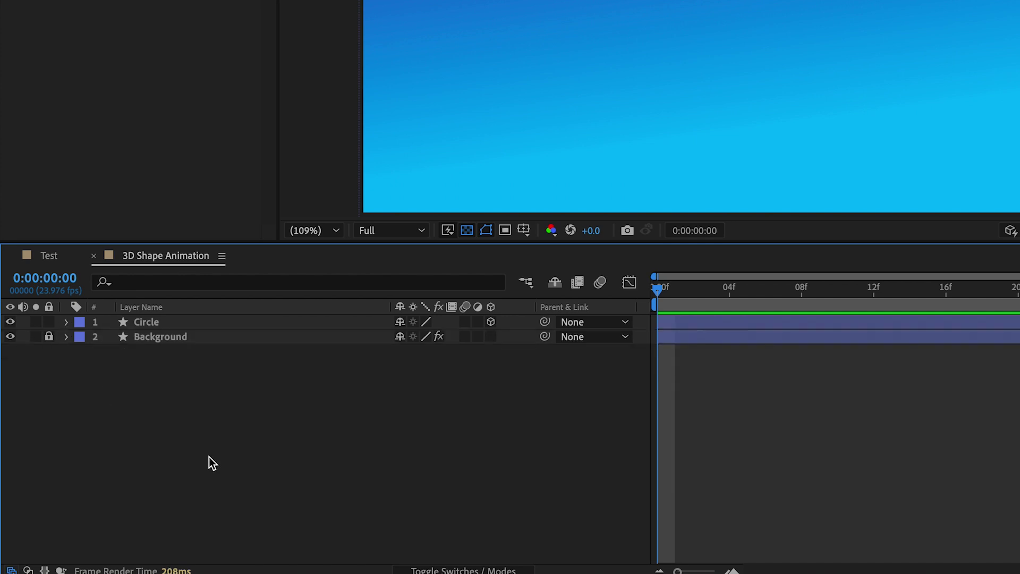
{"action": "right_click", "coordinate": [310, 390]}
{"action": "mouse_move", "coordinate": [366, 351]}
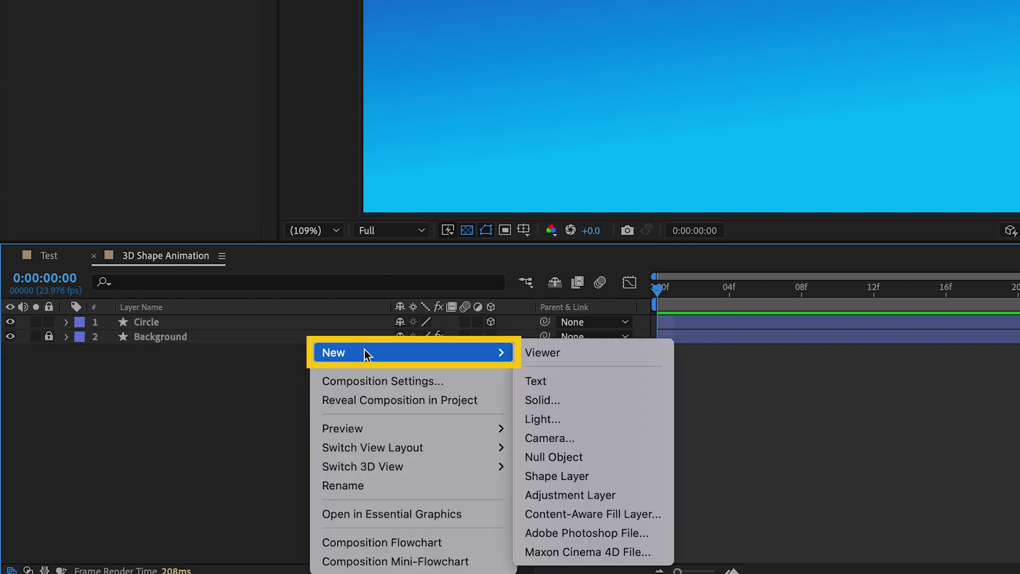
{"action": "left_click", "coordinate": [539, 419]}
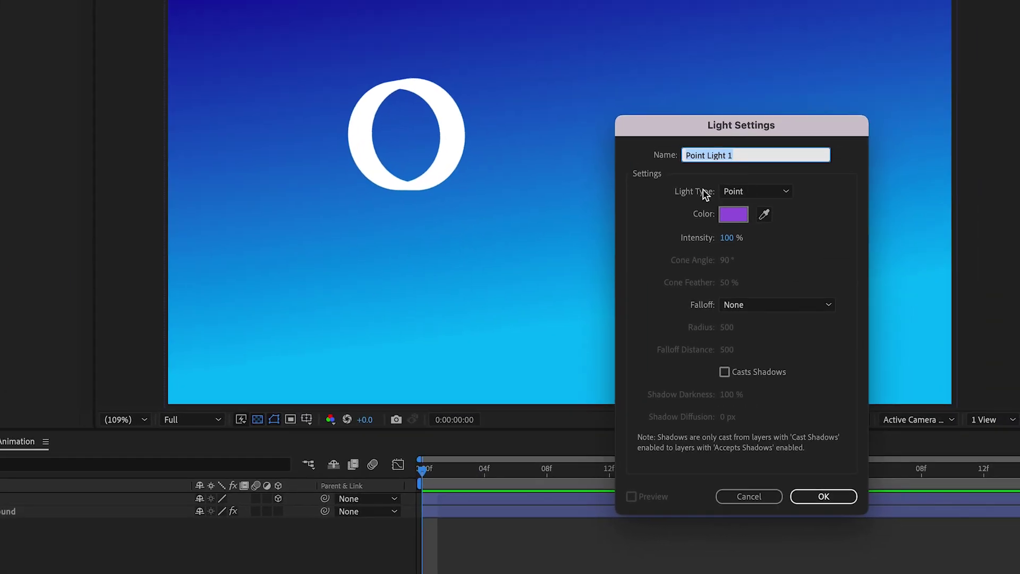
{"action": "left_click", "coordinate": [786, 191]}
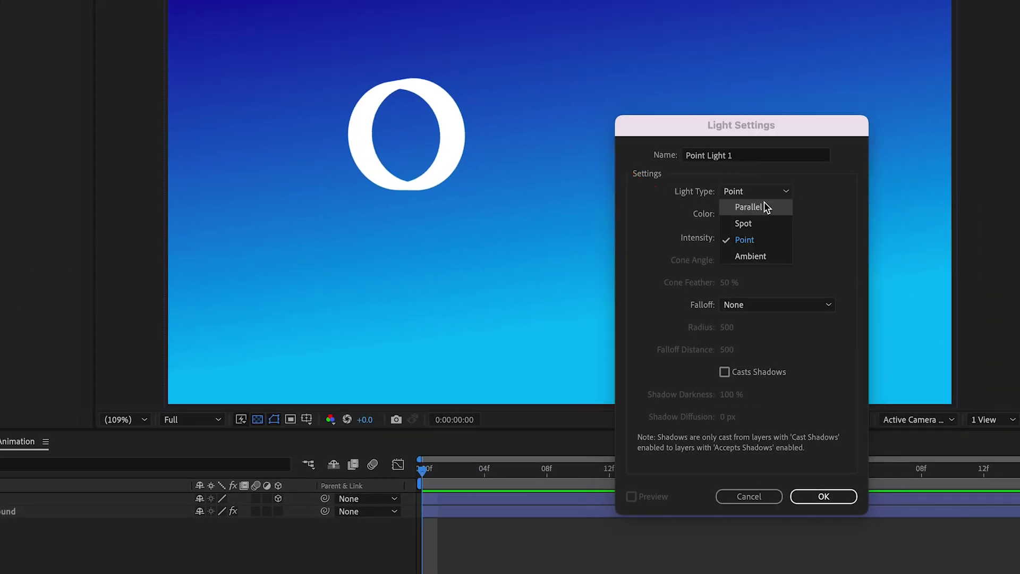
{"action": "left_click", "coordinate": [744, 224]}
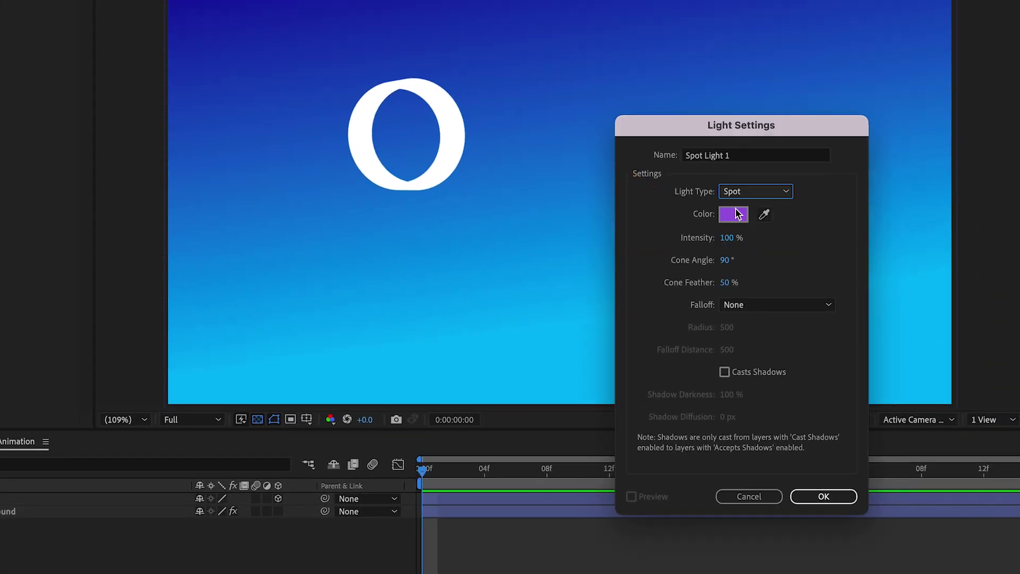
Step: Give the spot light the dark violet color 4416A8, create it, and move it closer to the circle
{"action": "left_click", "coordinate": [744, 213]}
{"action": "left_click_drag", "start_coordinate": [821, 392], "coordinate": [776, 413]}
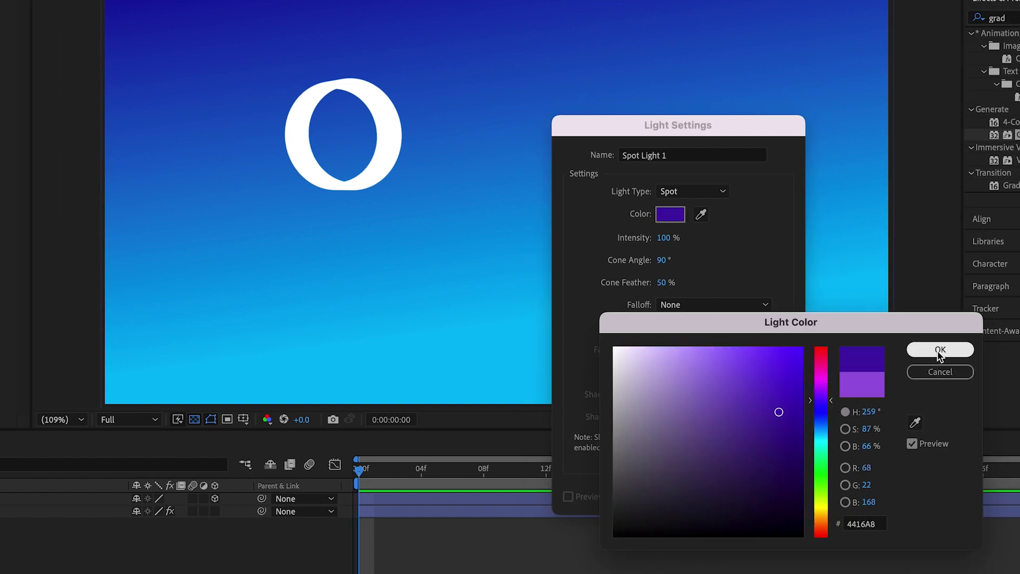
{"action": "left_click", "coordinate": [940, 349]}
{"action": "left_click", "coordinate": [766, 496]}
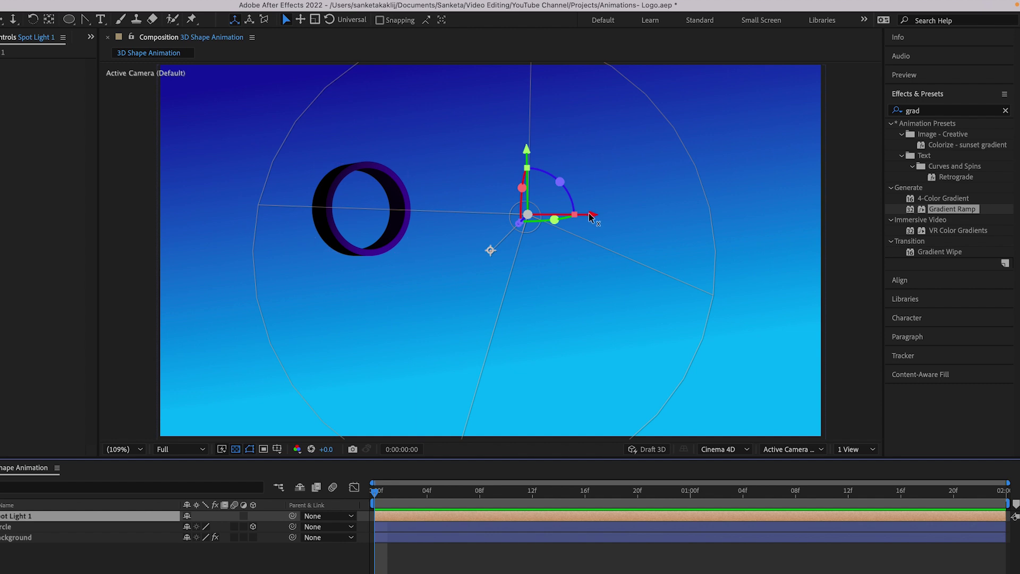
{"action": "left_click_drag", "start_coordinate": [591, 217], "coordinate": [473, 192]}
{"action": "left_click", "coordinate": [486, 562]}
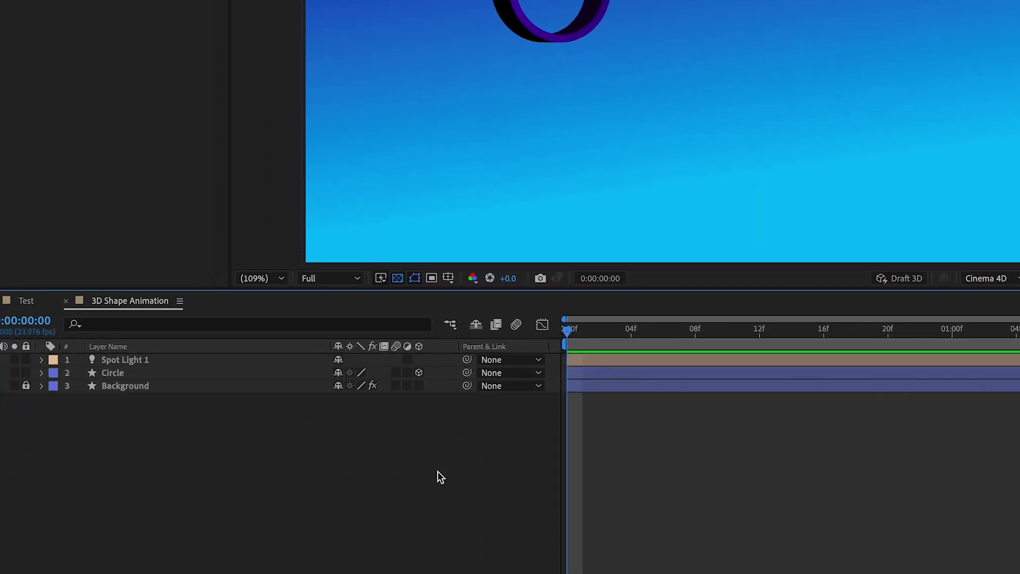
Step: Add a second light of type Point with a brighter violet color
{"action": "right_click", "coordinate": [259, 571]}
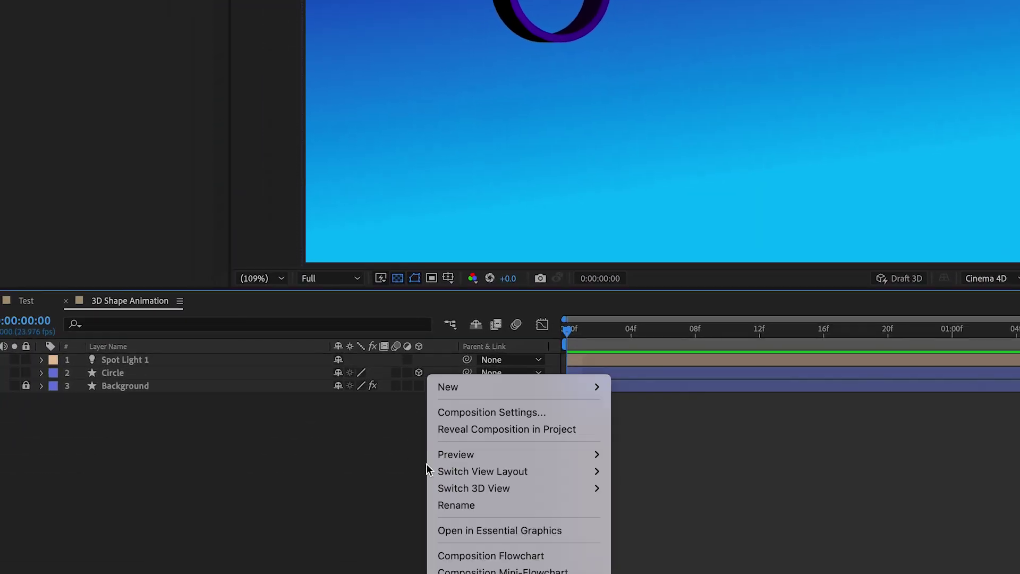
{"action": "mouse_move", "coordinate": [474, 387]}
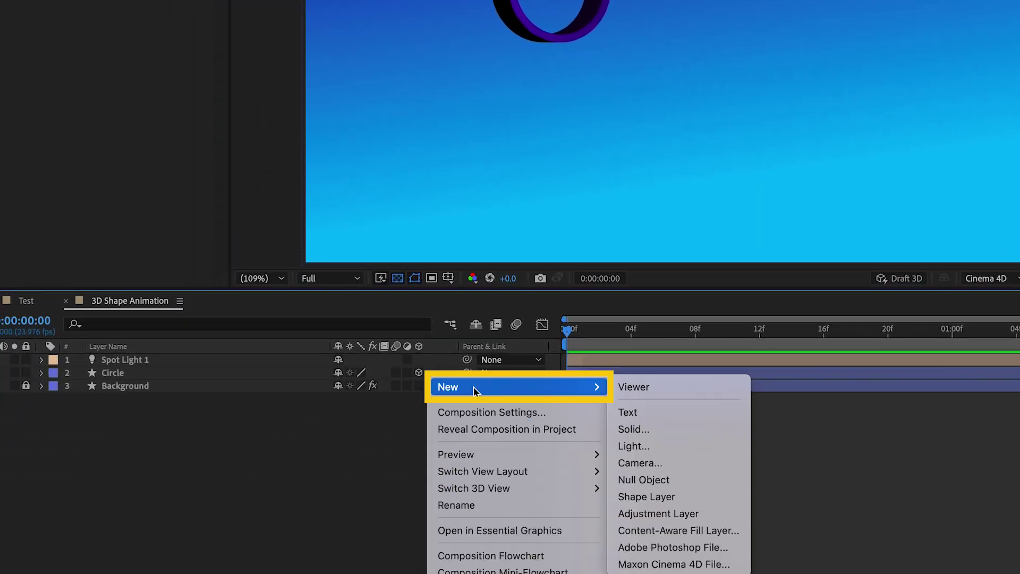
{"action": "left_click", "coordinate": [631, 447]}
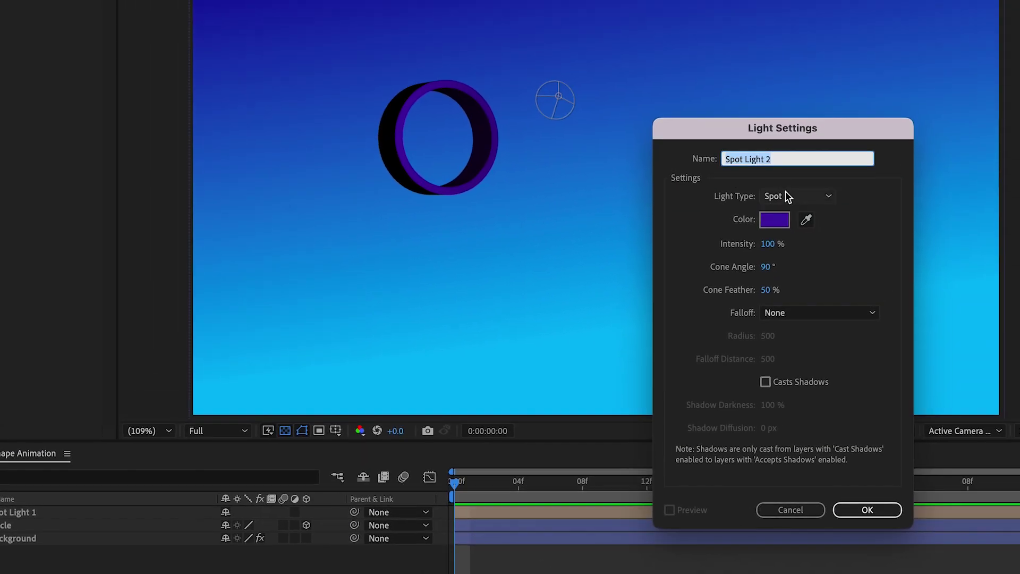
{"action": "left_click", "coordinate": [907, 44]}
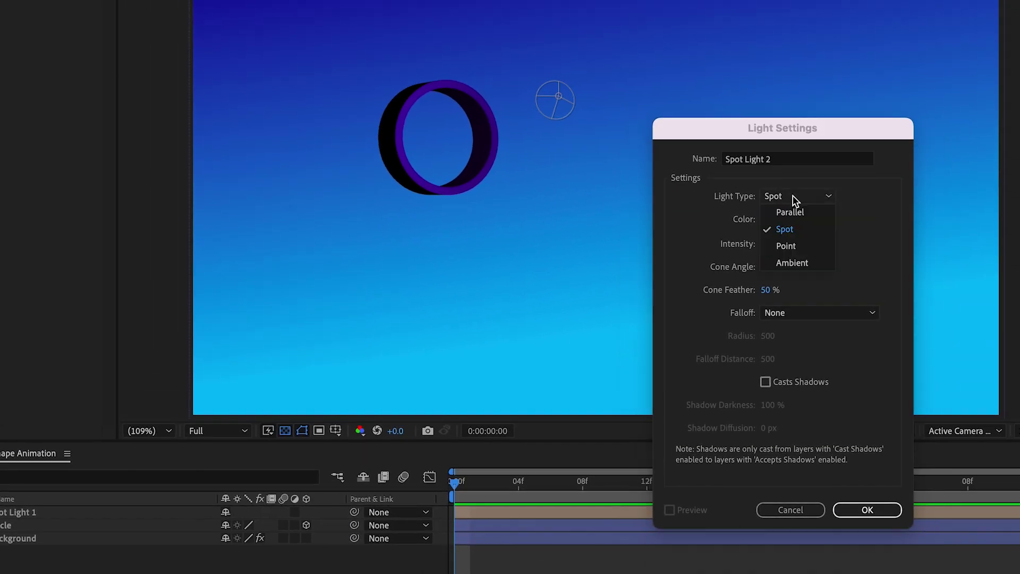
{"action": "left_click", "coordinate": [785, 246]}
{"action": "left_click", "coordinate": [783, 222]}
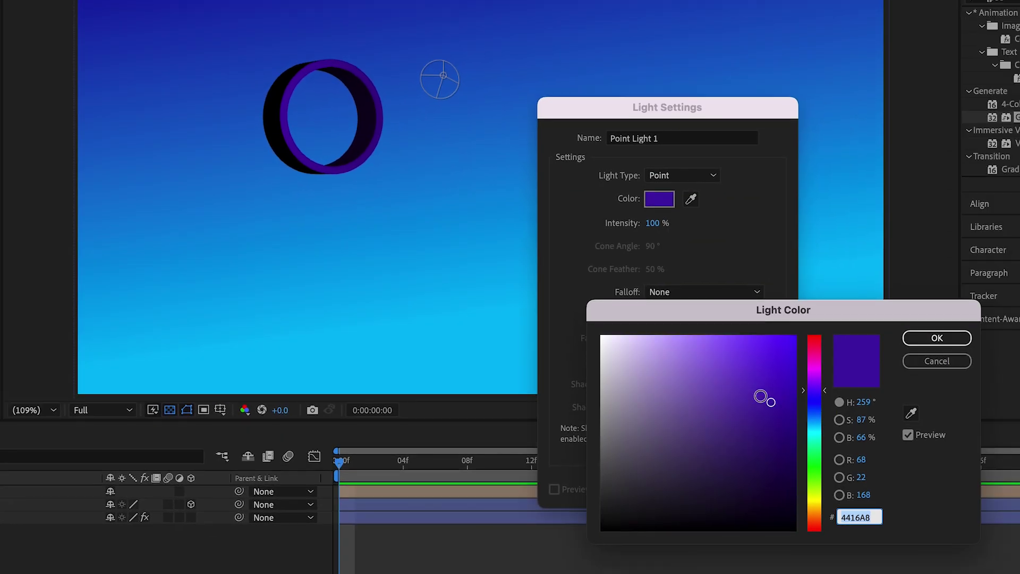
{"action": "left_click", "coordinate": [717, 343]}
{"action": "left_click", "coordinate": [937, 338]}
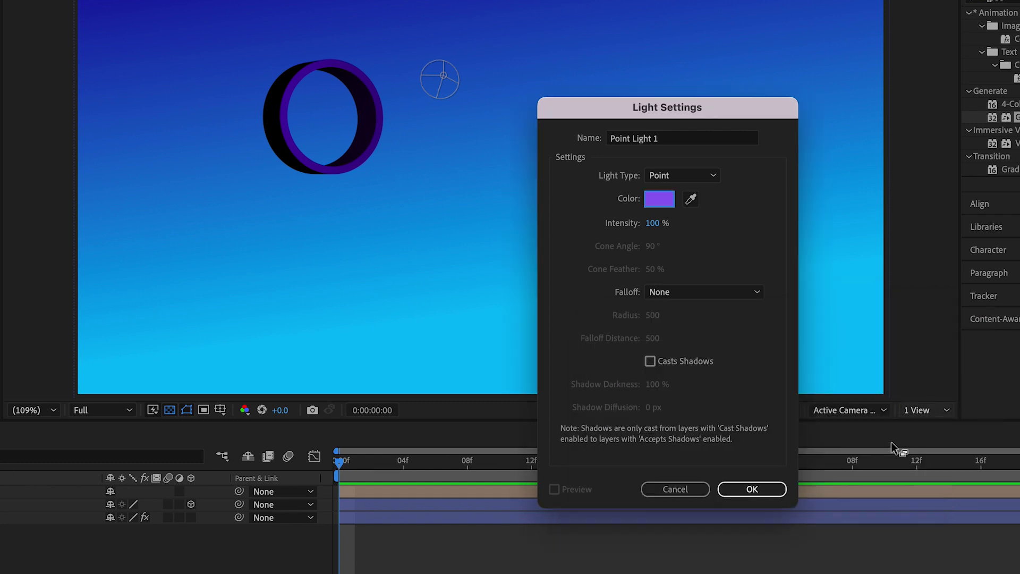
{"action": "left_click", "coordinate": [752, 488]}
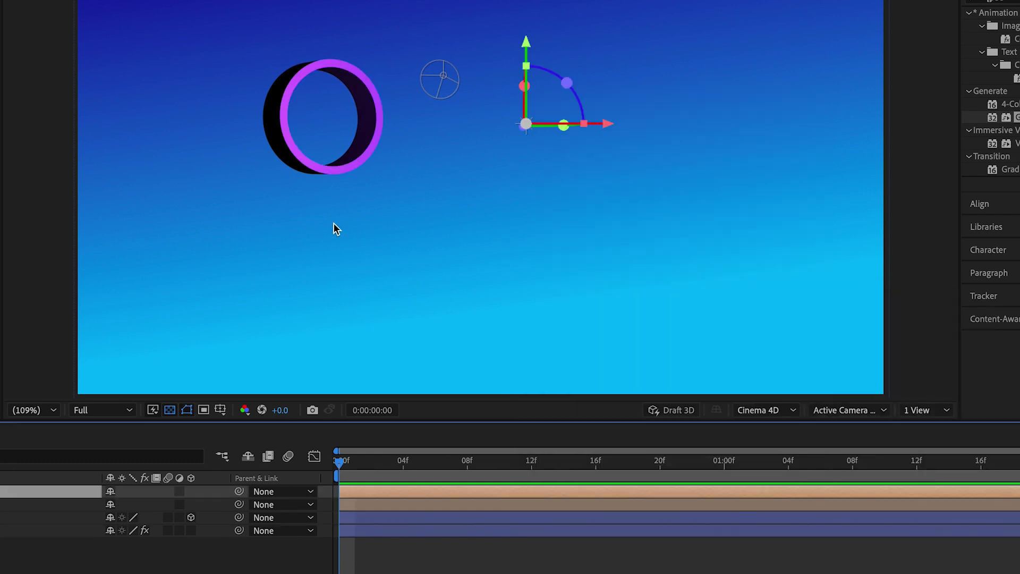
Step: Show the composition in 4 Views and move the point light past the circle to its upper left
{"action": "left_click", "coordinate": [937, 416]}
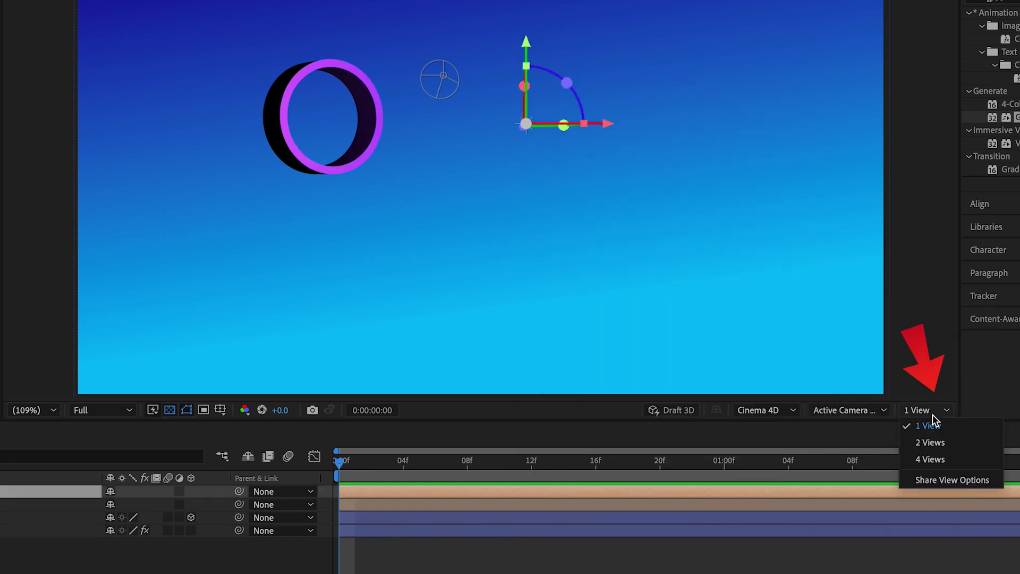
{"action": "left_click", "coordinate": [917, 457]}
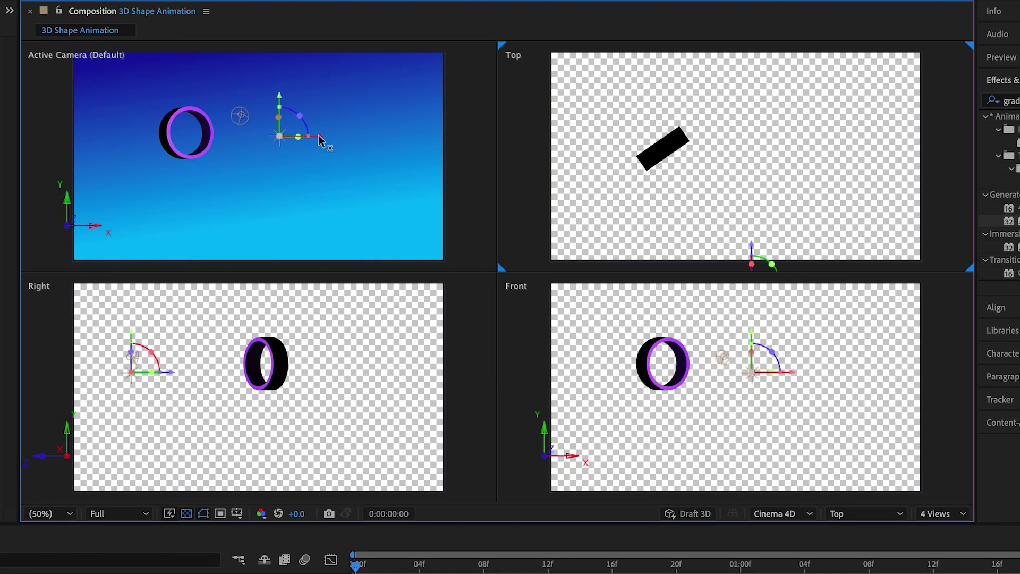
{"action": "left_click_drag", "start_coordinate": [320, 141], "coordinate": [130, 130]}
{"action": "left_click_drag", "start_coordinate": [97, 83], "coordinate": [94, 71]}
{"action": "left_click_drag", "start_coordinate": [130, 112], "coordinate": [137, 112]}
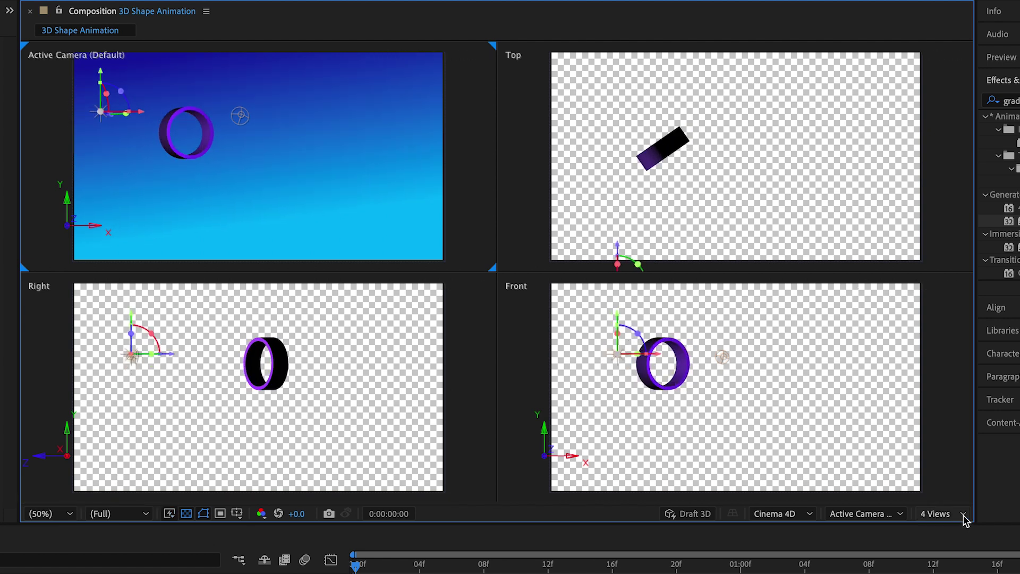
Step: Return to 1 View and shift the point light slightly up and right, nearer to the circle
{"action": "left_click", "coordinate": [962, 513]}
{"action": "left_click", "coordinate": [927, 527]}
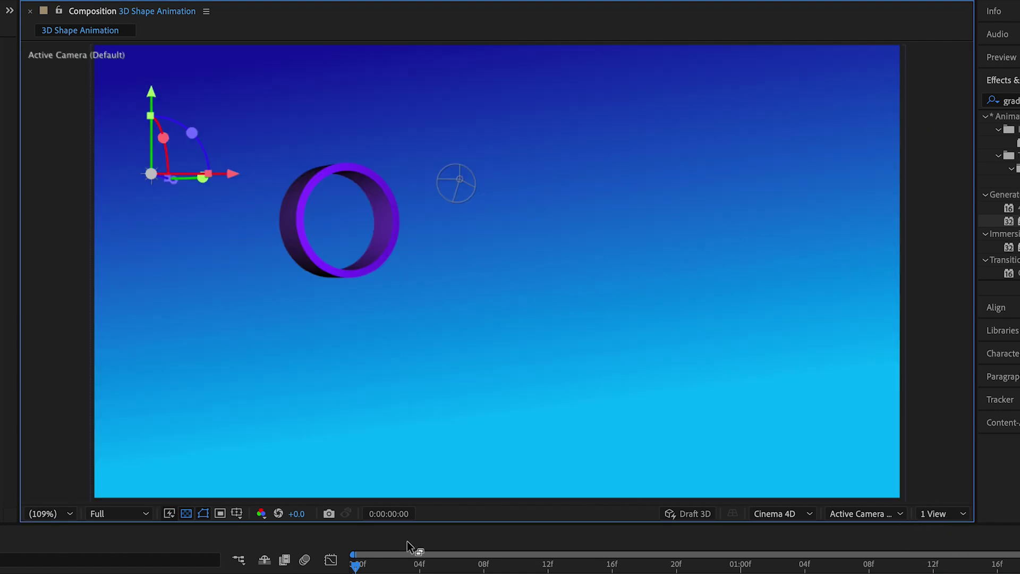
{"action": "left_click_drag", "start_coordinate": [150, 91], "coordinate": [158, 74]}
{"action": "left_click_drag", "start_coordinate": [235, 160], "coordinate": [274, 157]}
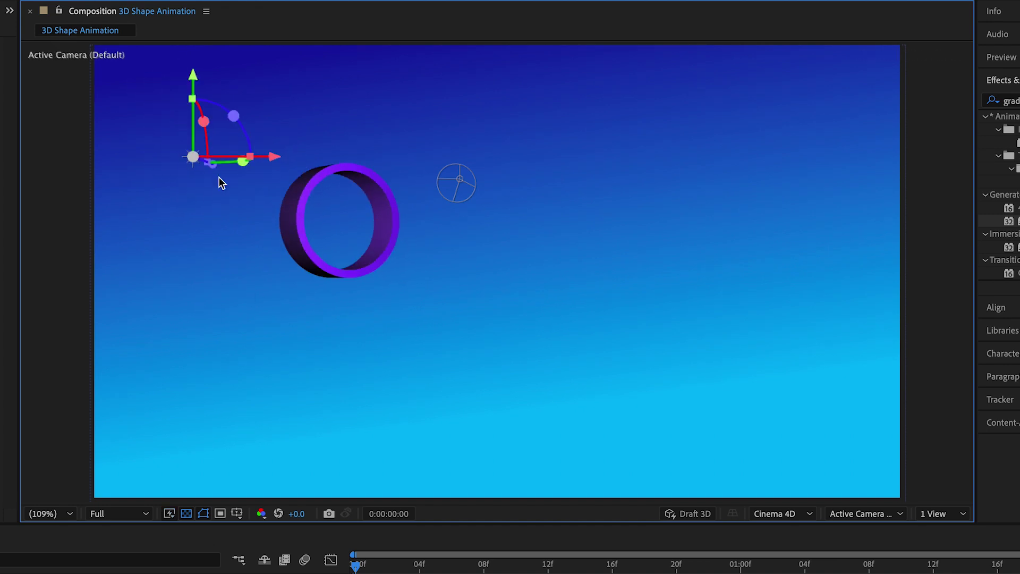
{"action": "left_click", "coordinate": [435, 573]}
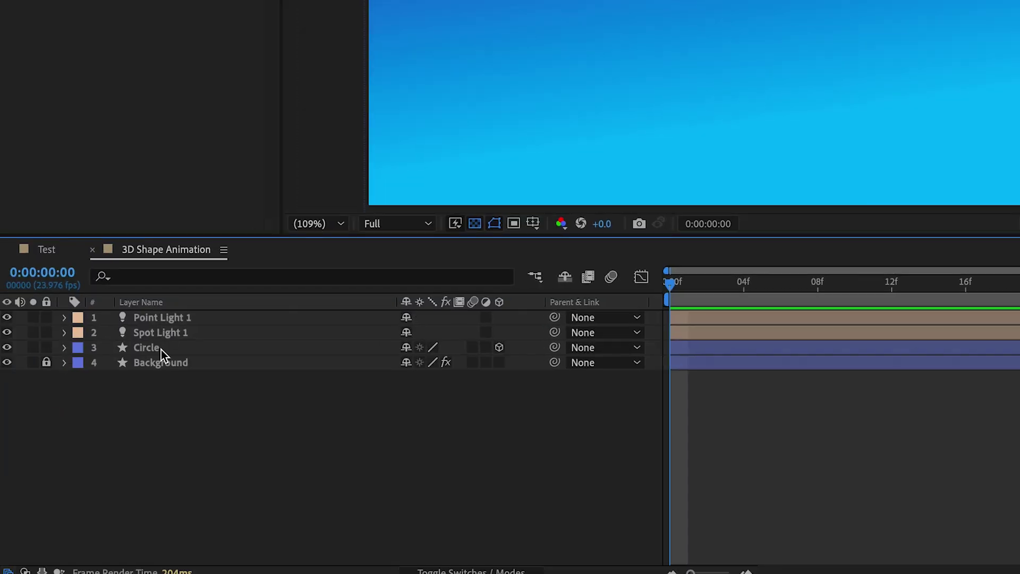
Step: At frame 0, keyframe the Circle's Position and X, Y and Z Rotation, and place it near the upper left at about 391.6, 205.2
{"action": "left_click", "coordinate": [159, 348]}
{"action": "left_click", "coordinate": [65, 347]}
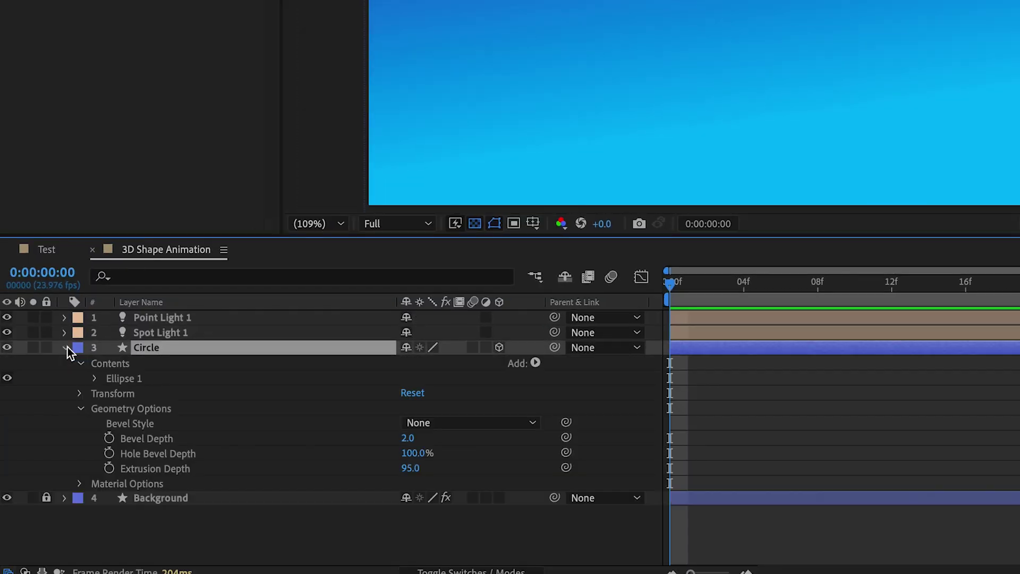
{"action": "left_click", "coordinate": [80, 393]}
{"action": "left_click", "coordinate": [150, 424]}
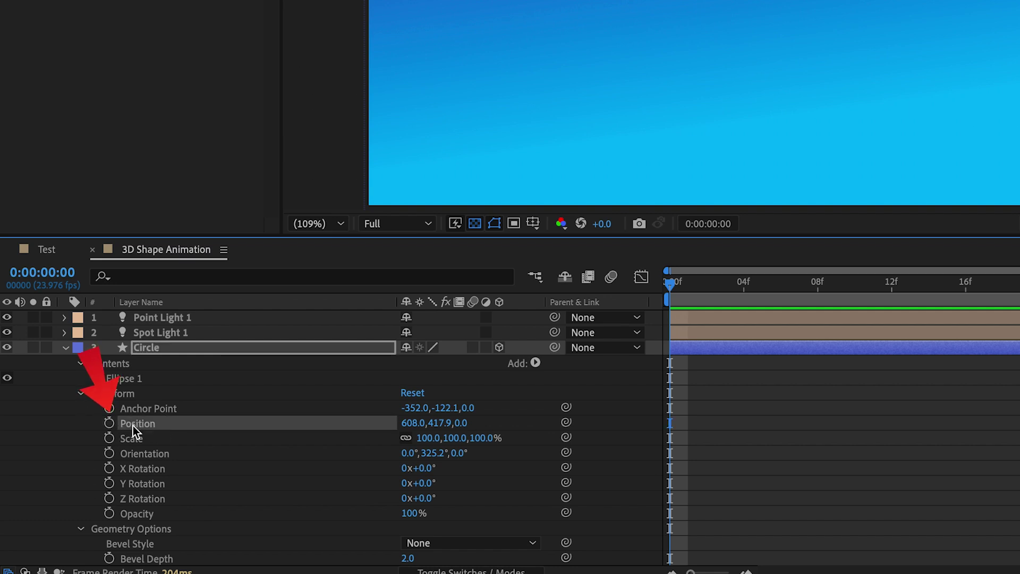
{"action": "left_click", "coordinate": [110, 423]}
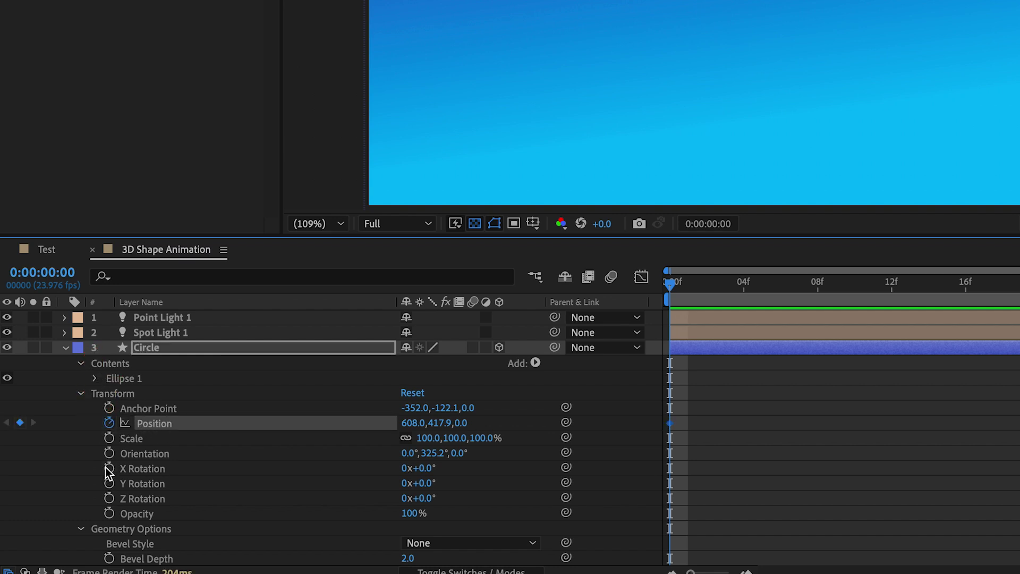
{"action": "left_click", "coordinate": [109, 468]}
{"action": "left_click", "coordinate": [109, 482]}
{"action": "left_click", "coordinate": [109, 498]}
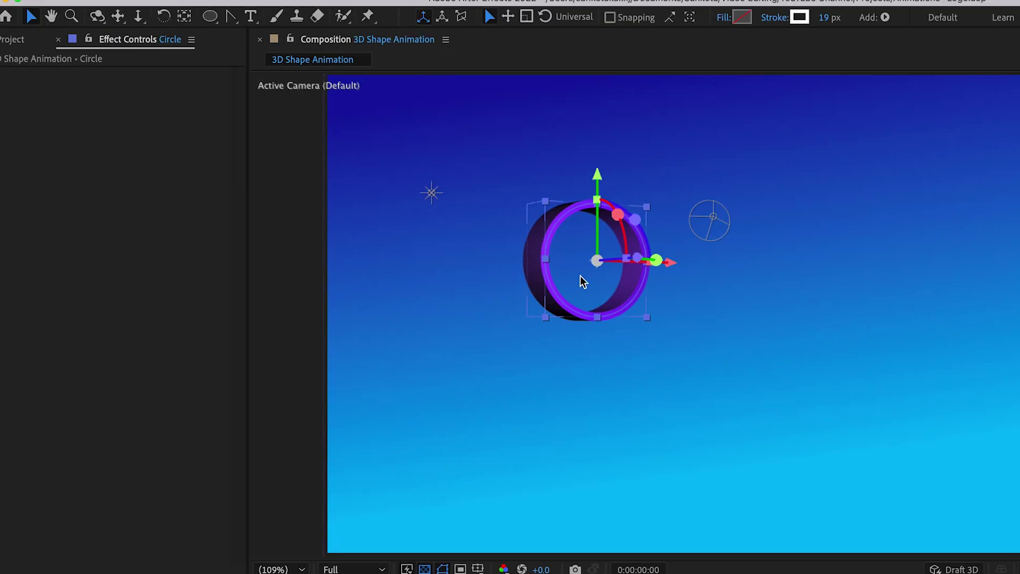
{"action": "left_click_drag", "start_coordinate": [588, 280], "coordinate": [491, 186]}
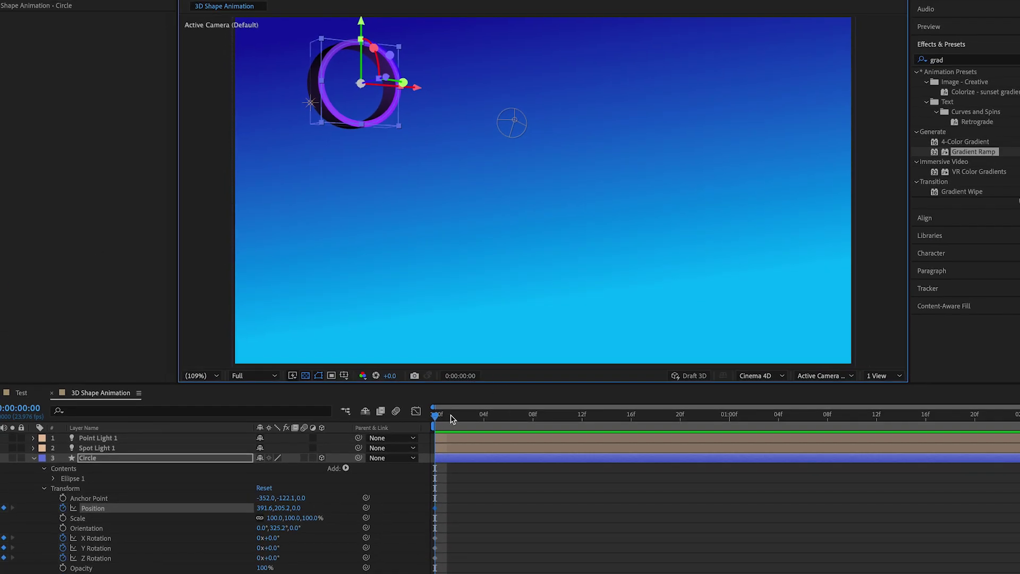
Step: At 0:00:00:13, keyframe a new Position for the Circle further along its path and change its rotation
{"action": "left_click_drag", "start_coordinate": [451, 419], "coordinate": [600, 442]}
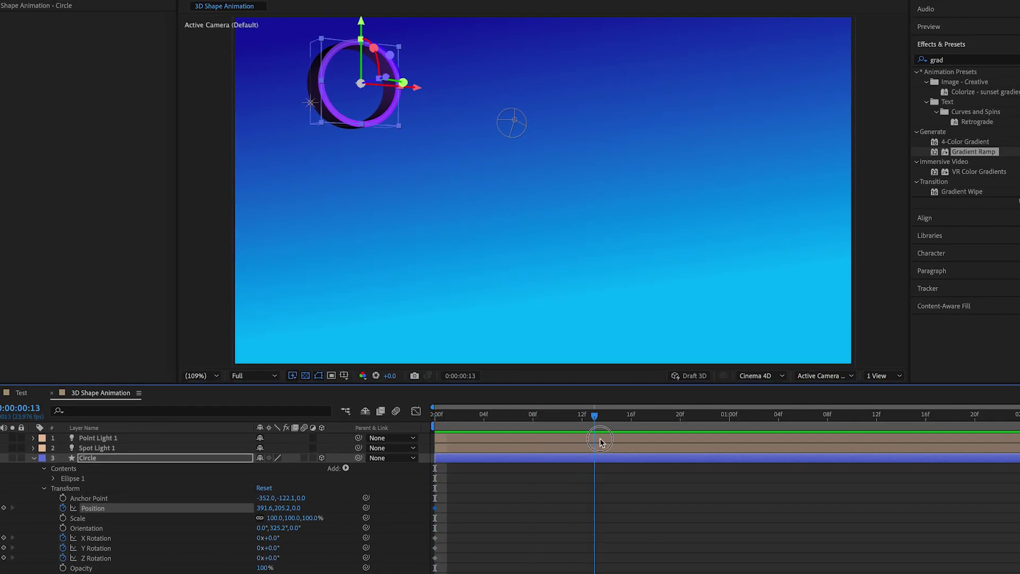
{"action": "left_click_drag", "start_coordinate": [281, 508], "coordinate": [387, 510]}
{"action": "left_click_drag", "start_coordinate": [282, 509], "coordinate": [368, 510]}
{"action": "left_click_drag", "start_coordinate": [276, 538], "coordinate": [358, 555]}
{"action": "mouse_move", "coordinate": [276, 559]}
{"action": "left_mouse_down"}
{"action": "mouse_move", "coordinate": [261, 560]}
{"action": "mouse_move", "coordinate": [265, 550]}
{"action": "left_mouse_up"}
Step: At 0:00:01:08, set the Circle's Position to 1306.6, 885.2 and its rotations to X 1x+269°, Y 2x+4° and Z 1x-138°
{"action": "left_click_drag", "start_coordinate": [595, 418], "coordinate": [827, 426]}
{"action": "left_click_drag", "start_coordinate": [292, 509], "coordinate": [481, 510]}
{"action": "left_click_drag", "start_coordinate": [265, 508], "coordinate": [569, 510]}
{"action": "left_click_drag", "start_coordinate": [287, 508], "coordinate": [316, 510]}
{"action": "left_click_drag", "start_coordinate": [275, 548], "coordinate": [212, 558]}
{"action": "left_click", "coordinate": [259, 548]}
{"action": "left_click_drag", "start_coordinate": [276, 548], "coordinate": [304, 543]}
{"action": "mouse_move", "coordinate": [275, 538]}
{"action": "left_mouse_down"}
{"action": "mouse_move", "coordinate": [239, 540]}
{"action": "mouse_move", "coordinate": [283, 544]}
{"action": "left_mouse_up"}
{"action": "left_click_drag", "start_coordinate": [288, 508], "coordinate": [308, 510]}
{"action": "left_click", "coordinate": [259, 557]}
{"action": "type", "text": "1"}
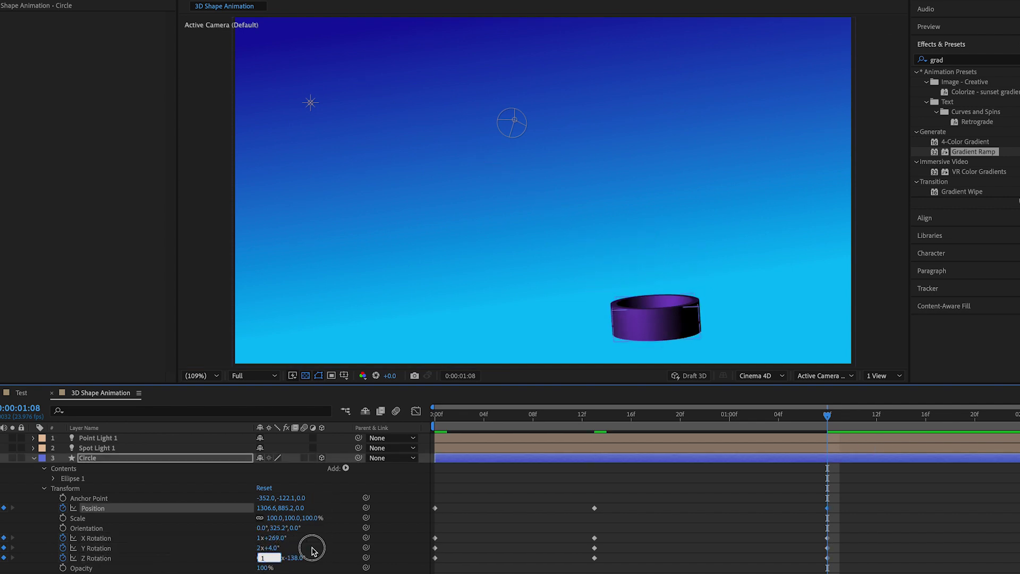
{"action": "left_click", "coordinate": [312, 547]}
Step: Preview the circle's animation from the first frame
{"action": "left_click_drag", "start_coordinate": [459, 421], "coordinate": [414, 422]}
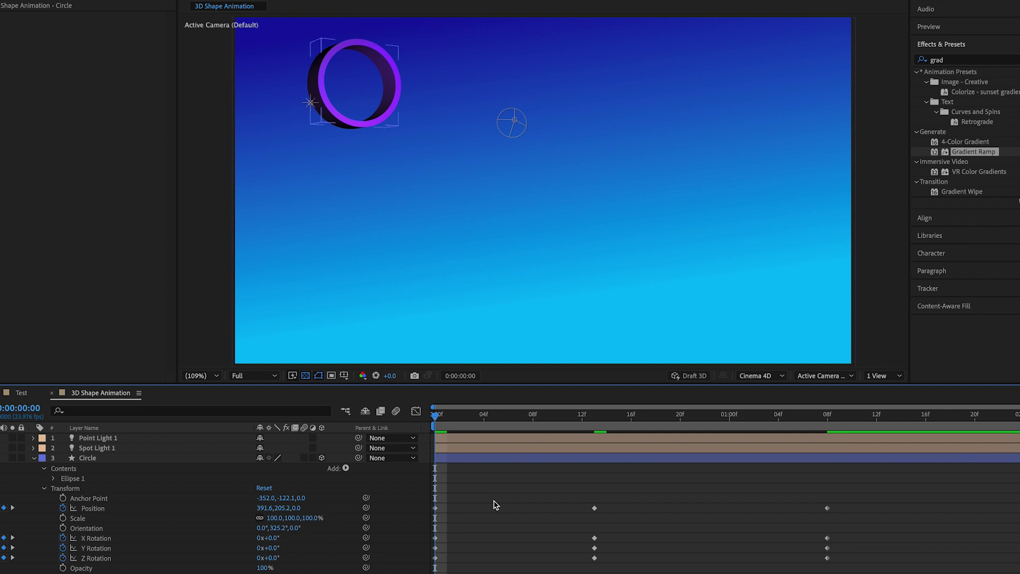
{"action": "key", "text": "space"}
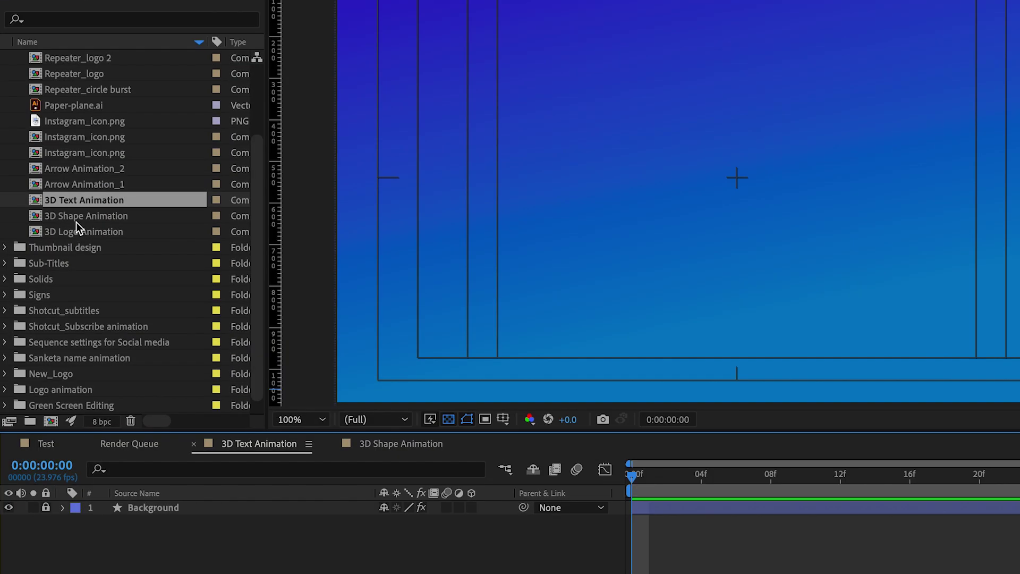
Step: Check in the 3D Text Animation composition's settings that the 3D renderer is Cinema 4D
{"action": "right_click", "coordinate": [13, 237]}
{"action": "left_click", "coordinate": [109, 247]}
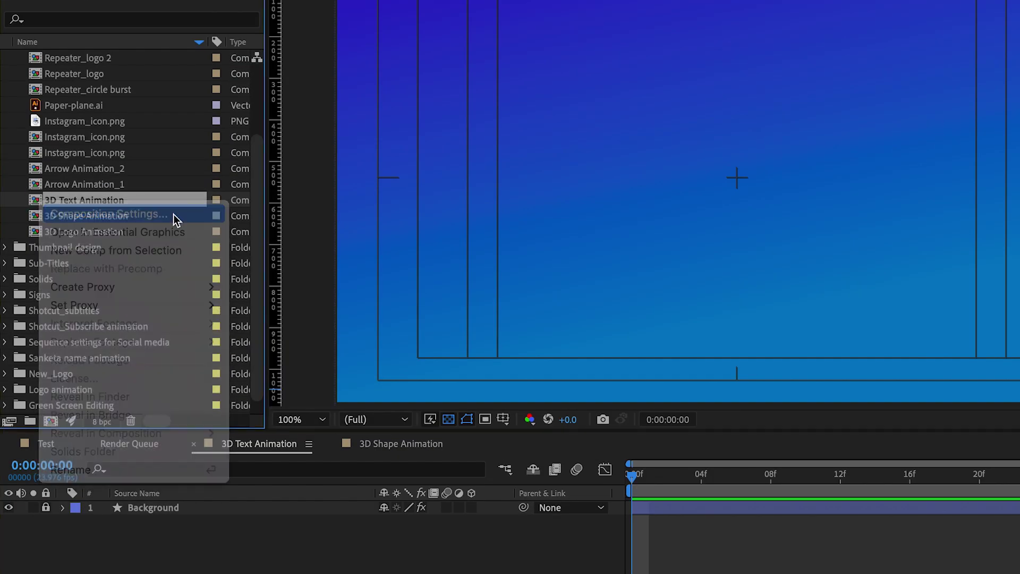
{"action": "left_click", "coordinate": [334, 162]}
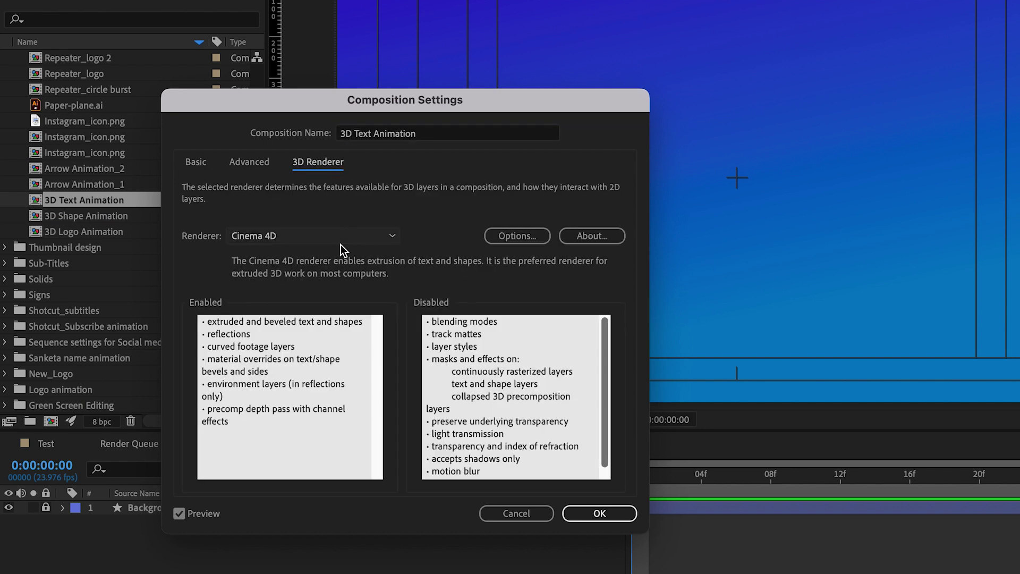
{"action": "left_click", "coordinate": [597, 512]}
Step: Create a text layer reading "3D TEXT" slightly above and left of the composition's centre
{"action": "key", "text": "ctrl+t"}
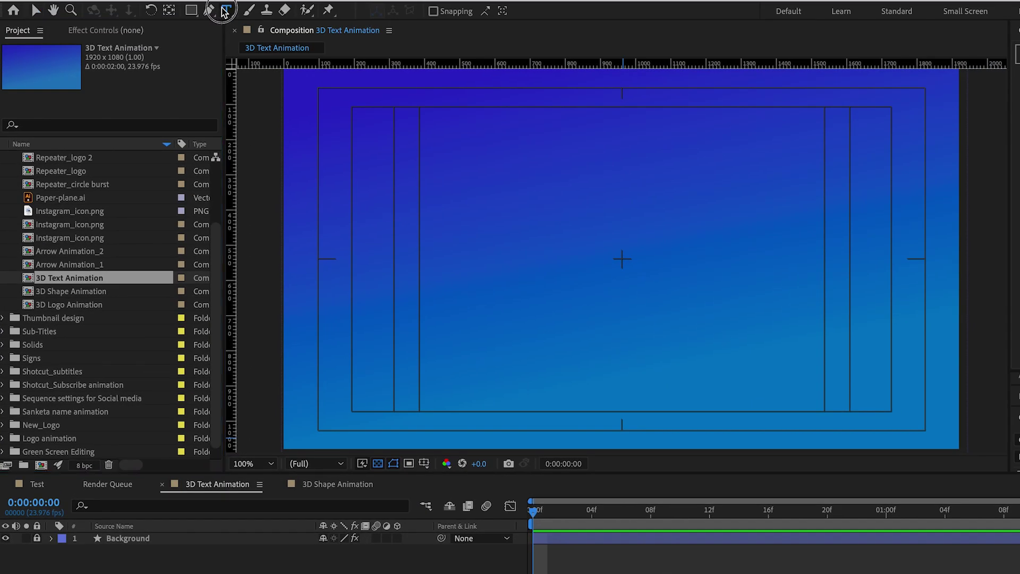
{"action": "left_click", "coordinate": [540, 239]}
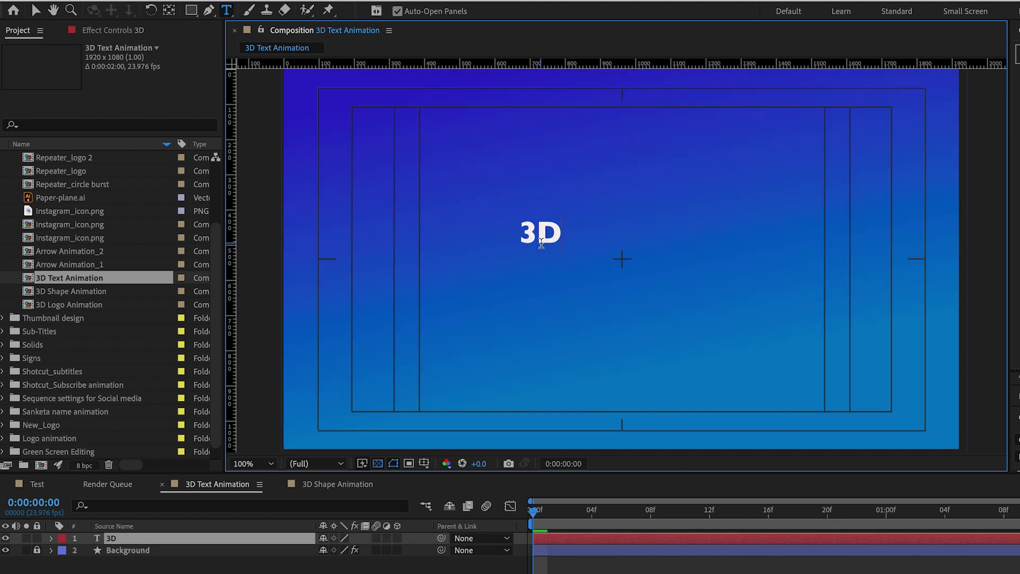
{"action": "type", "text": "3D TEXT"}
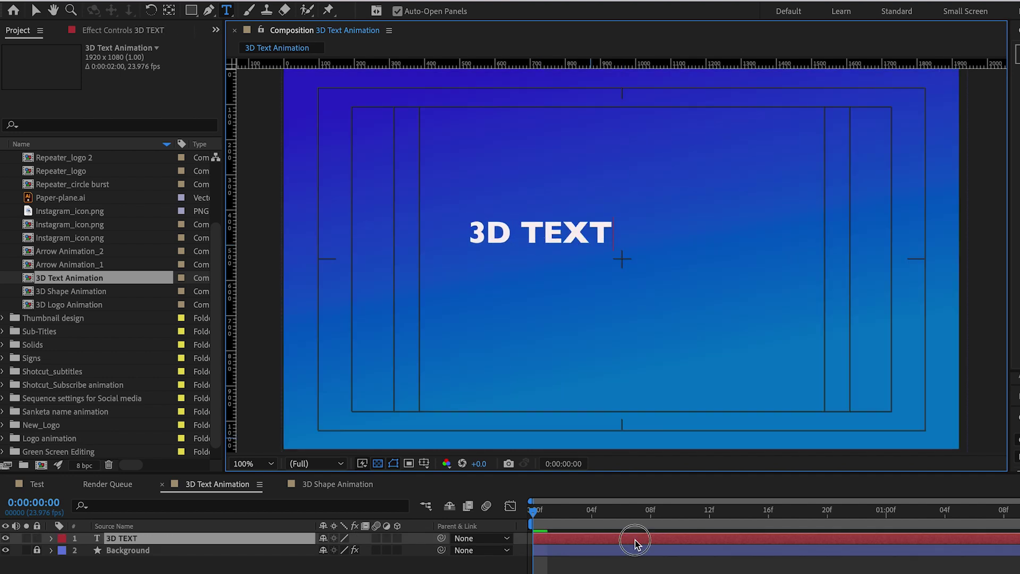
{"action": "left_click", "coordinate": [634, 542]}
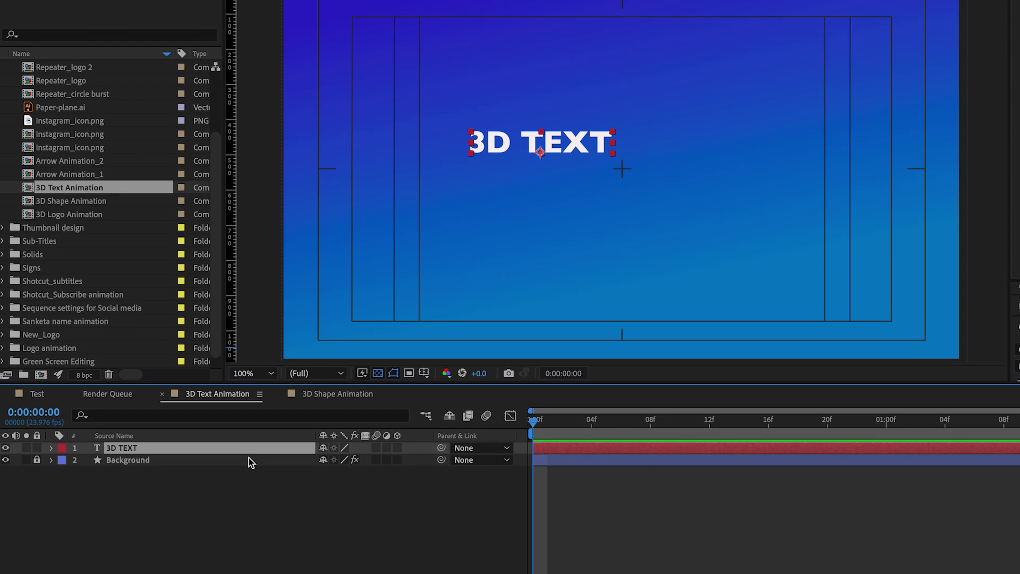
Step: Scale the 3D TEXT layer to 216% and set its Position to 906, 494
{"action": "key", "text": "p"}
{"action": "key", "text": "shift+s"}
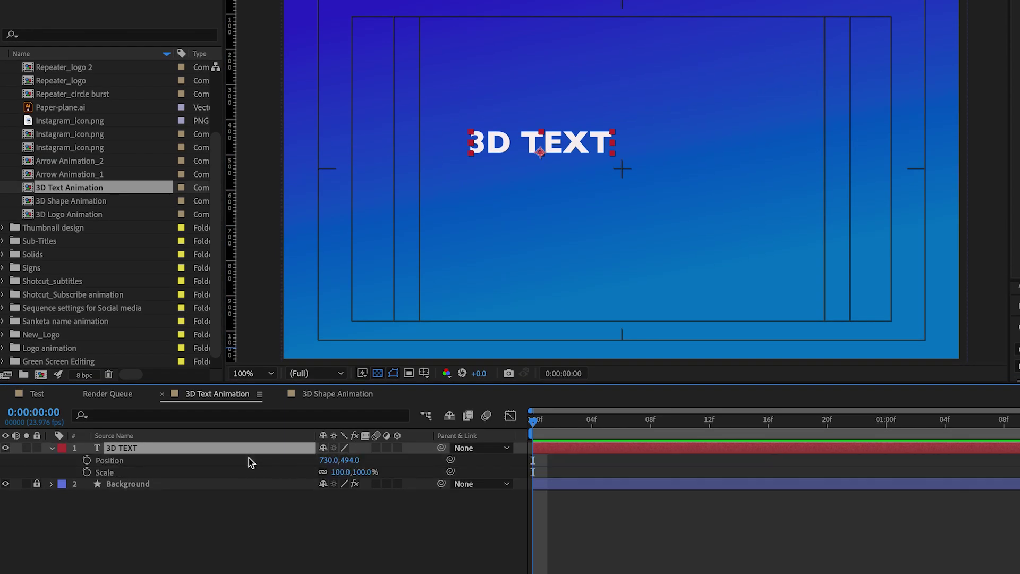
{"action": "mouse_move", "coordinate": [339, 473]}
{"action": "left_mouse_down"}
{"action": "mouse_move", "coordinate": [462, 456]}
{"action": "mouse_move", "coordinate": [356, 472]}
{"action": "mouse_move", "coordinate": [372, 472]}
{"action": "mouse_move", "coordinate": [343, 460]}
{"action": "left_mouse_up"}
{"action": "key", "text": "Caps_Lock"}
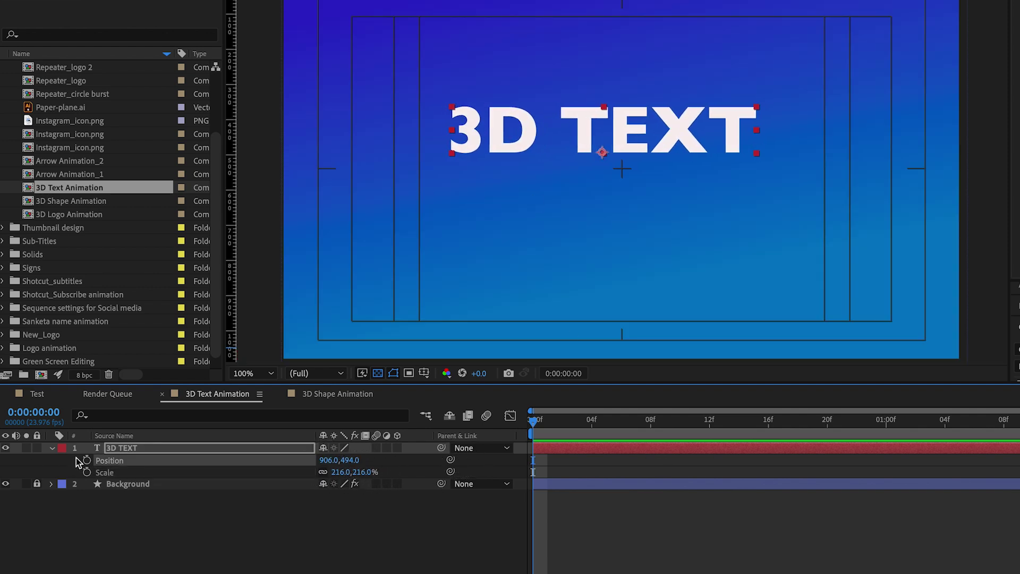
{"action": "left_click", "coordinate": [53, 449]}
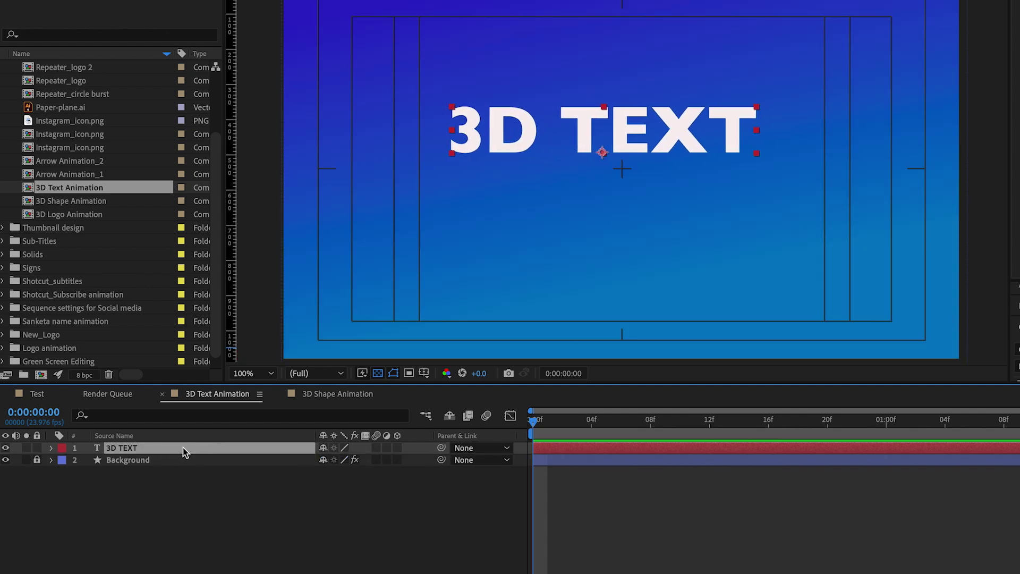
Step: Make the 3D TEXT layer a 3D layer and set its Extrusion Depth to 48
{"action": "left_click", "coordinate": [397, 448]}
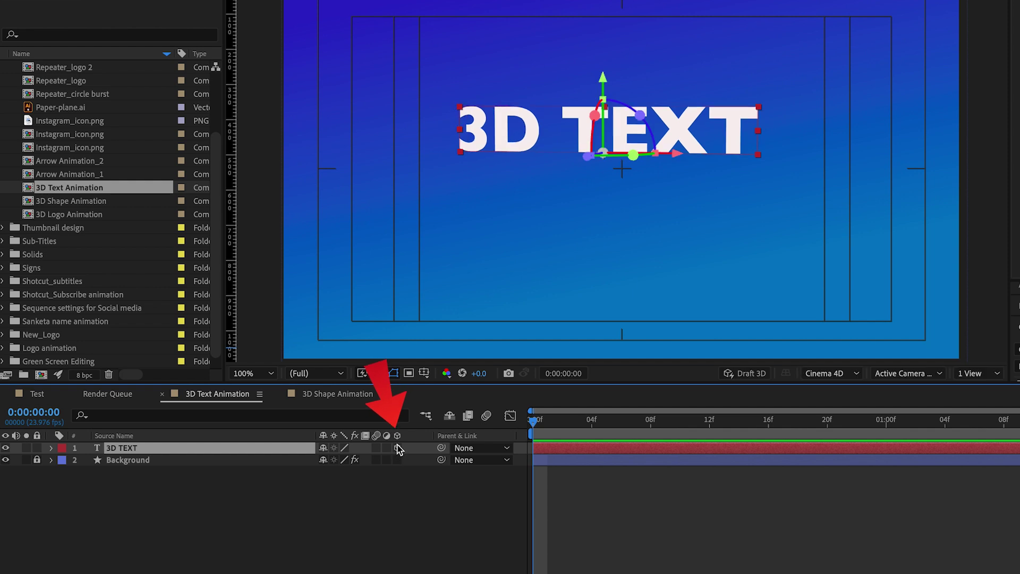
{"action": "left_click", "coordinate": [50, 449]}
{"action": "left_click", "coordinate": [86, 467]}
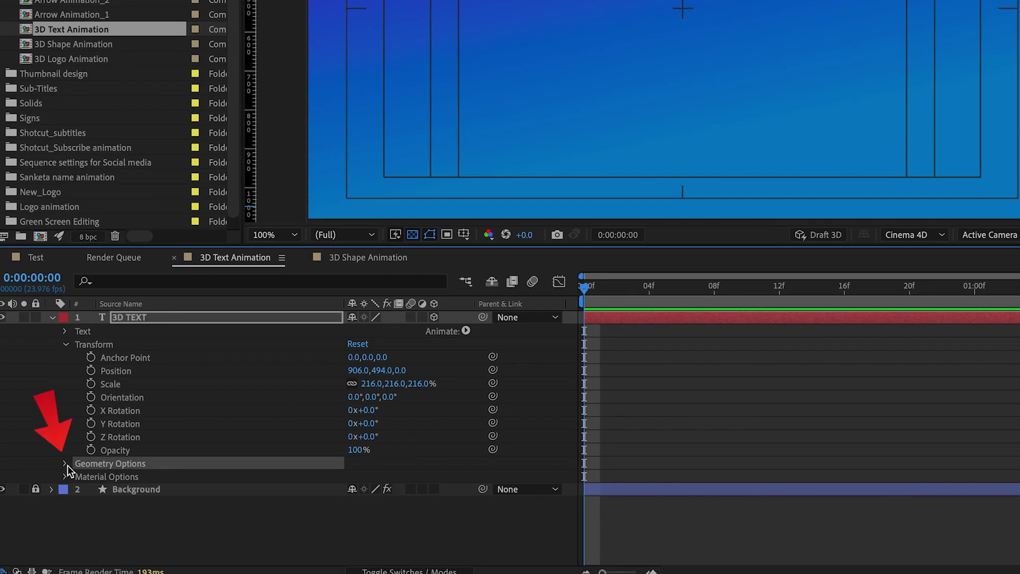
{"action": "left_click", "coordinate": [64, 463]}
{"action": "left_click", "coordinate": [112, 517]}
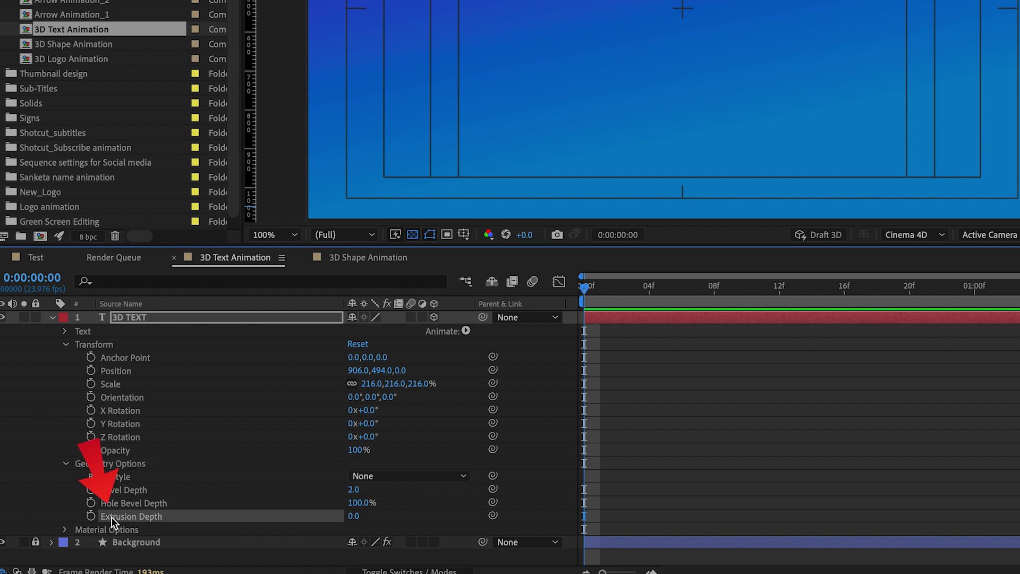
{"action": "left_click_drag", "start_coordinate": [350, 515], "coordinate": [389, 516]}
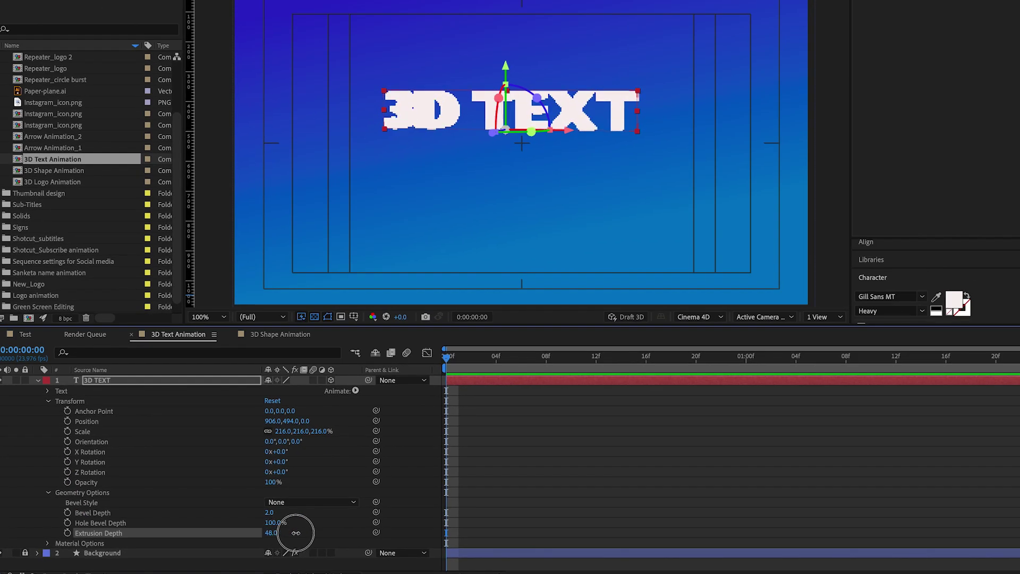
{"action": "left_click_drag", "start_coordinate": [296, 533], "coordinate": [296, 533]}
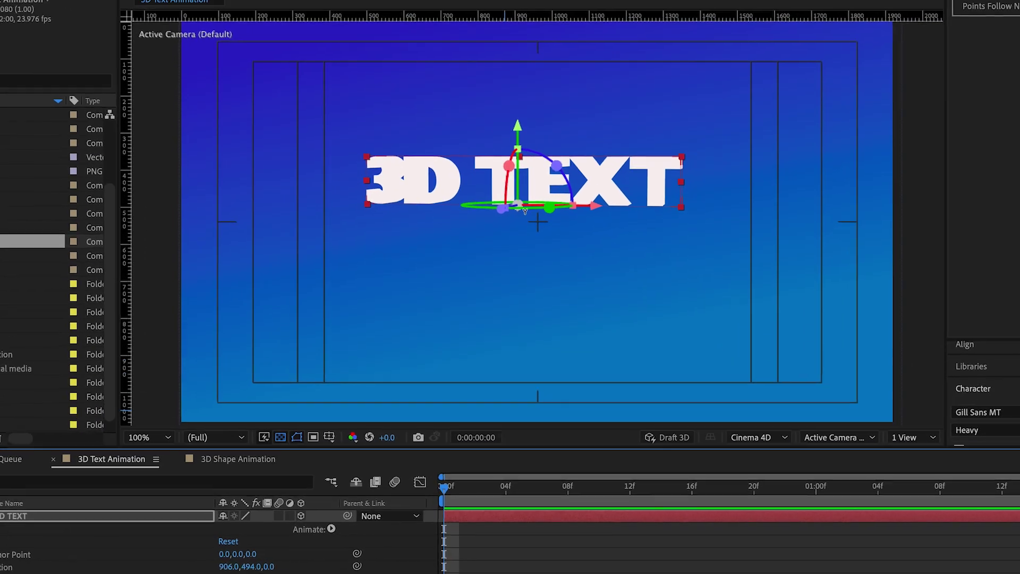
Step: Turn the extruded text about its vertical axis to an Orientation of 0°, 331.1°, 0°
{"action": "left_click_drag", "start_coordinate": [510, 137], "coordinate": [530, 133]}
{"action": "left_click_drag", "start_coordinate": [551, 212], "coordinate": [551, 212]}
{"action": "left_click_drag", "start_coordinate": [565, 209], "coordinate": [551, 241]}
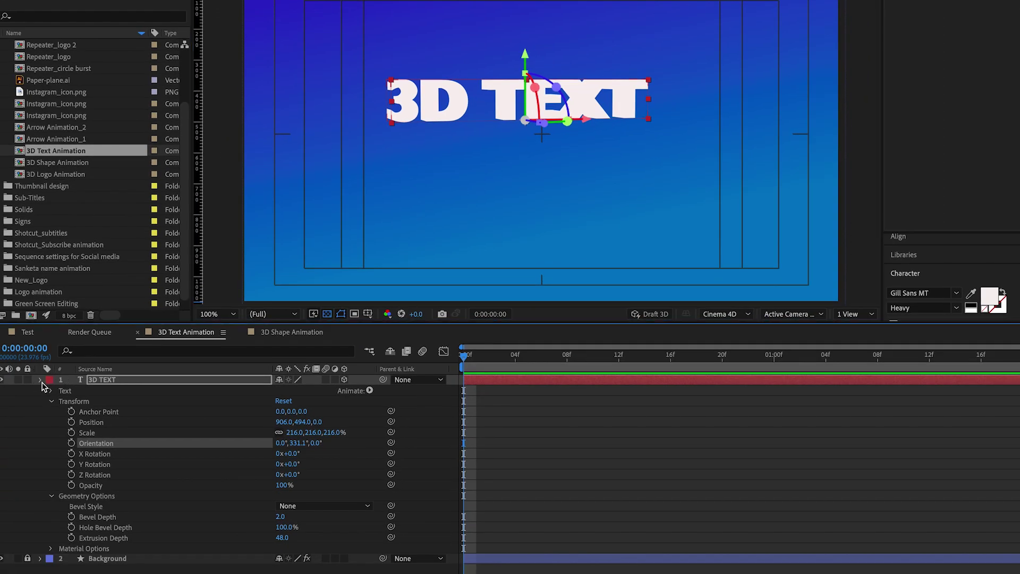
{"action": "left_click", "coordinate": [41, 379]}
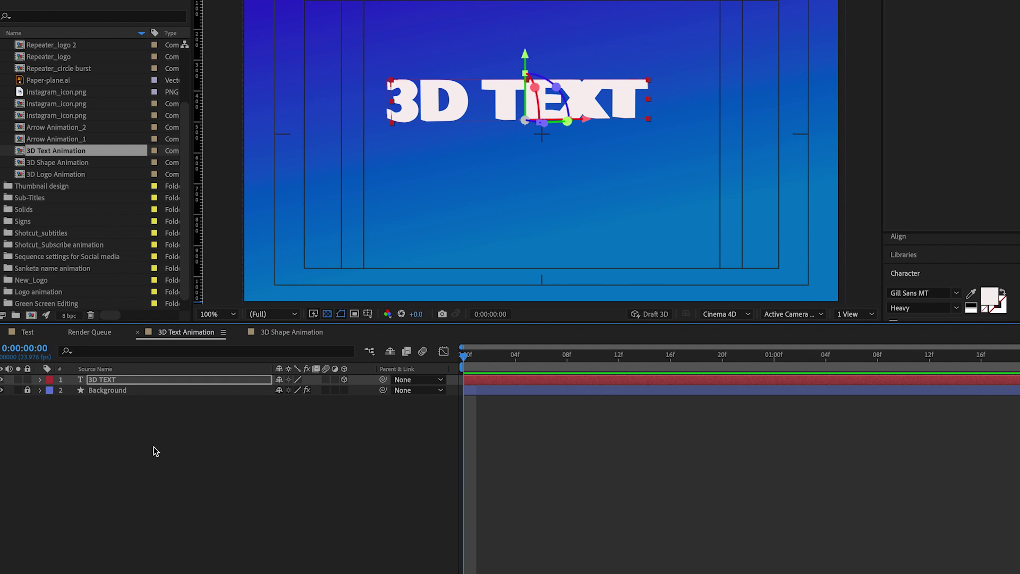
Step: Add a Two-Node Camera with the 35mm preset to the composition
{"action": "right_click", "coordinate": [204, 423]}
{"action": "mouse_move", "coordinate": [221, 428]}
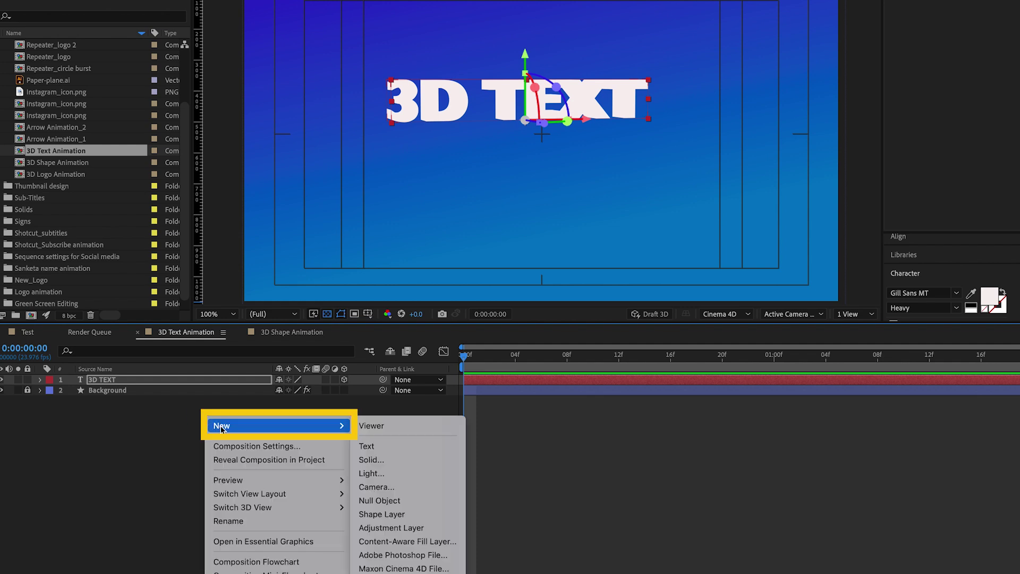
{"action": "left_click", "coordinate": [375, 487]}
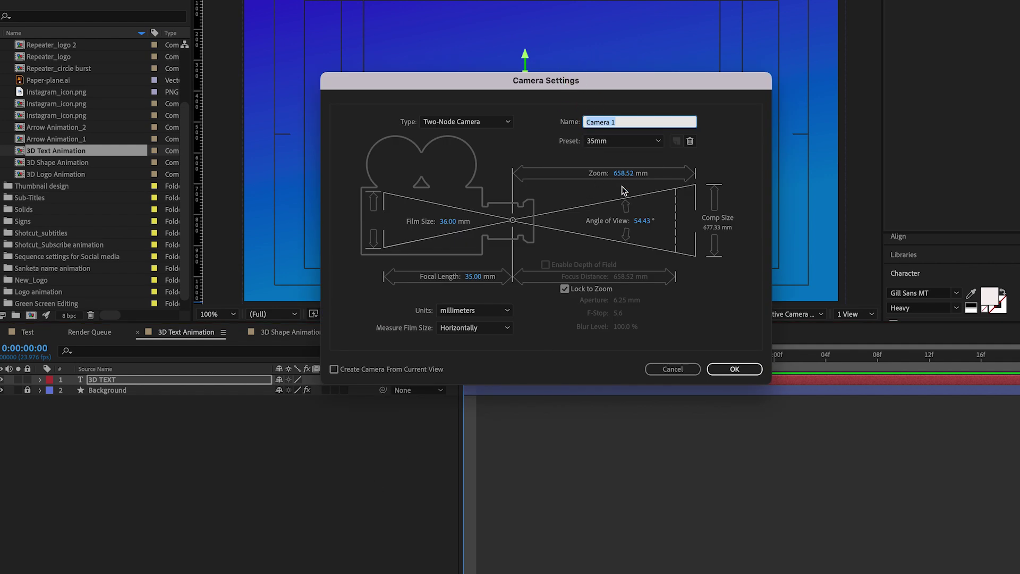
{"action": "left_click", "coordinate": [743, 371]}
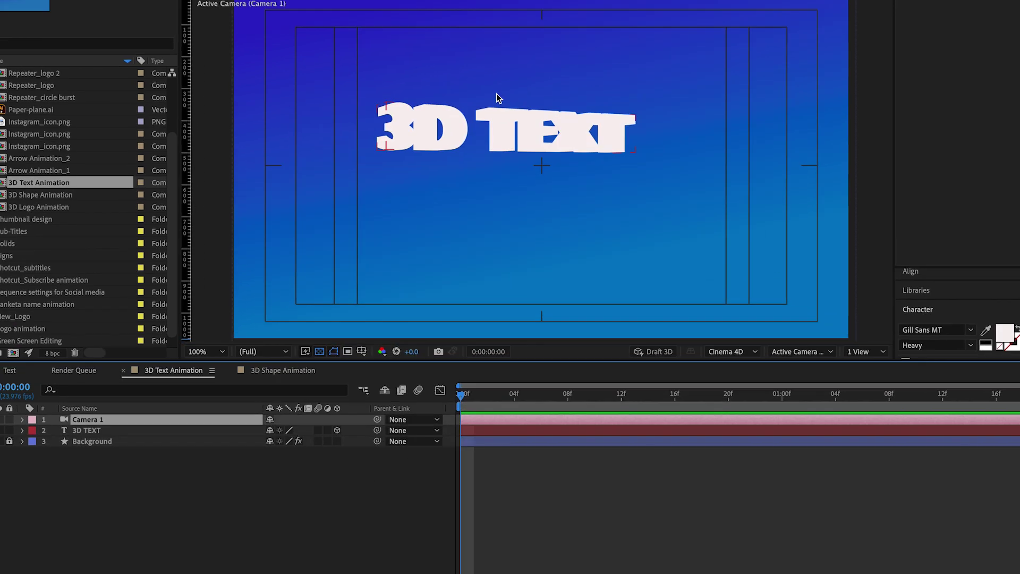
Step: Orbit the camera around the 3D text and pan it so the text shifts slightly toward the composition's centre
{"action": "key", "text": "c"}
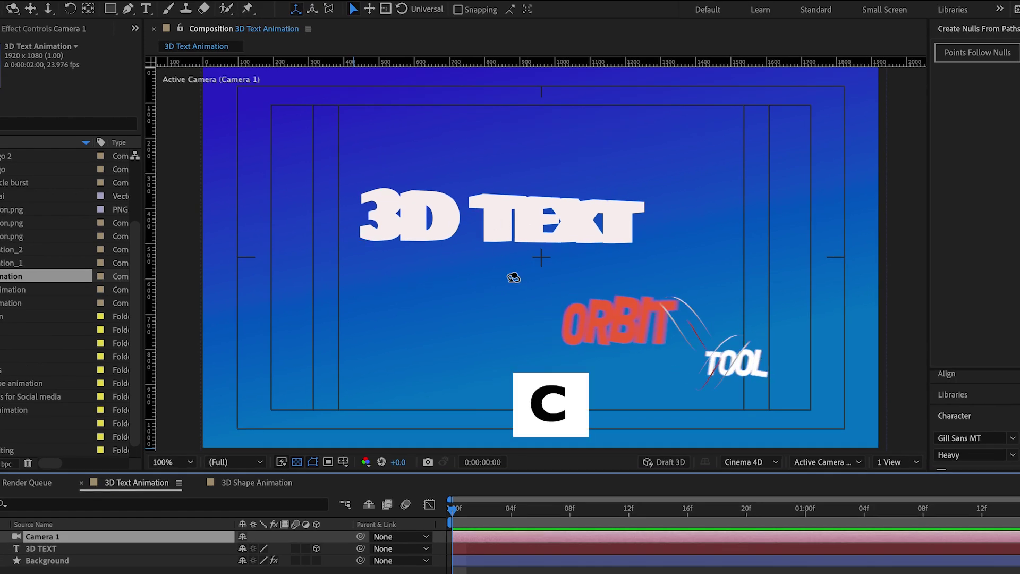
{"action": "left_click_drag", "start_coordinate": [498, 253], "coordinate": [490, 278]}
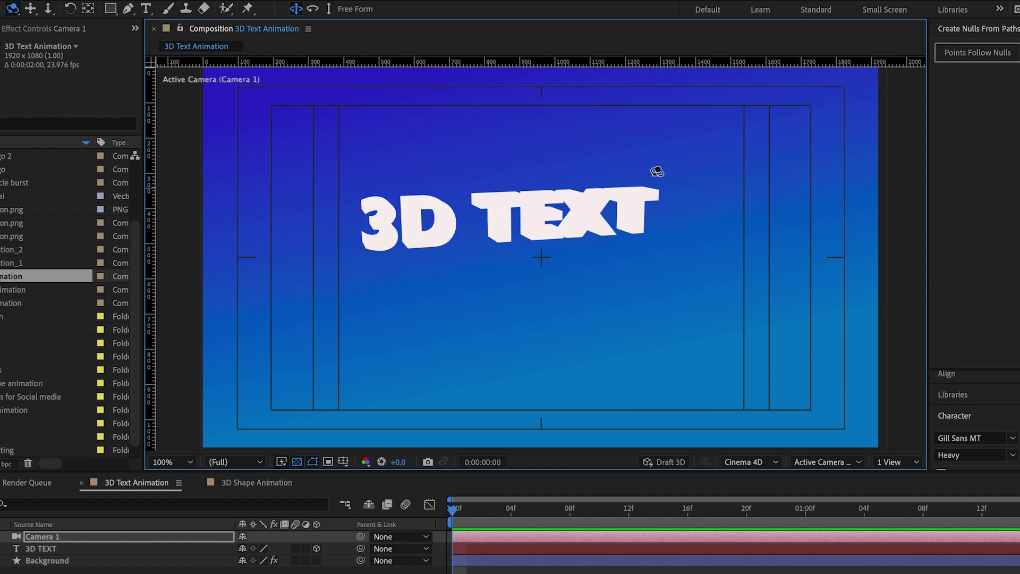
{"action": "key", "text": "c"}
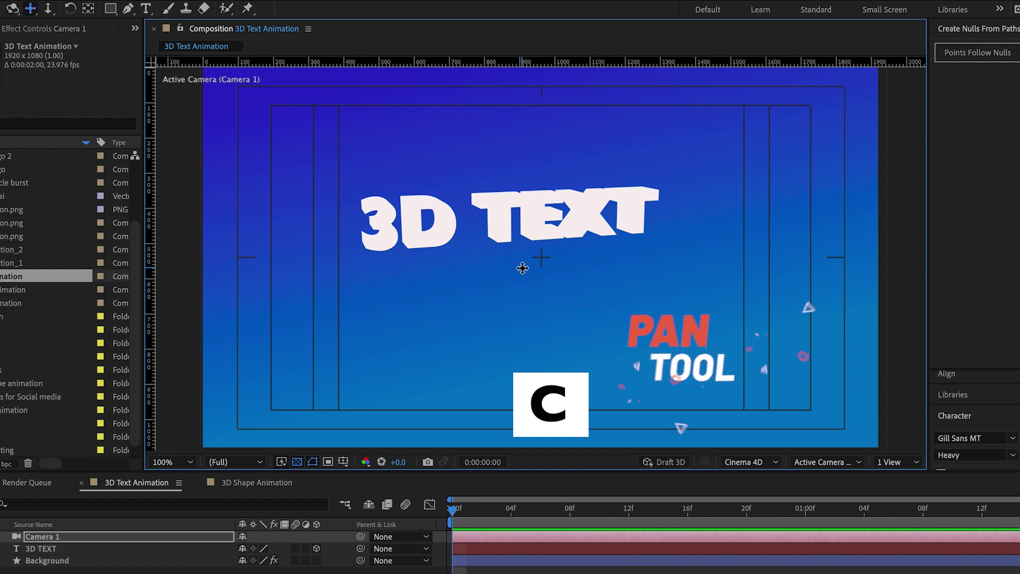
{"action": "mouse_move", "coordinate": [523, 267]}
{"action": "left_mouse_down"}
{"action": "mouse_move", "coordinate": [407, 276]}
{"action": "mouse_move", "coordinate": [653, 275]}
{"action": "mouse_move", "coordinate": [628, 173]}
{"action": "mouse_move", "coordinate": [622, 355]}
{"action": "mouse_move", "coordinate": [528, 280]}
{"action": "mouse_move", "coordinate": [537, 267]}
{"action": "left_mouse_up"}
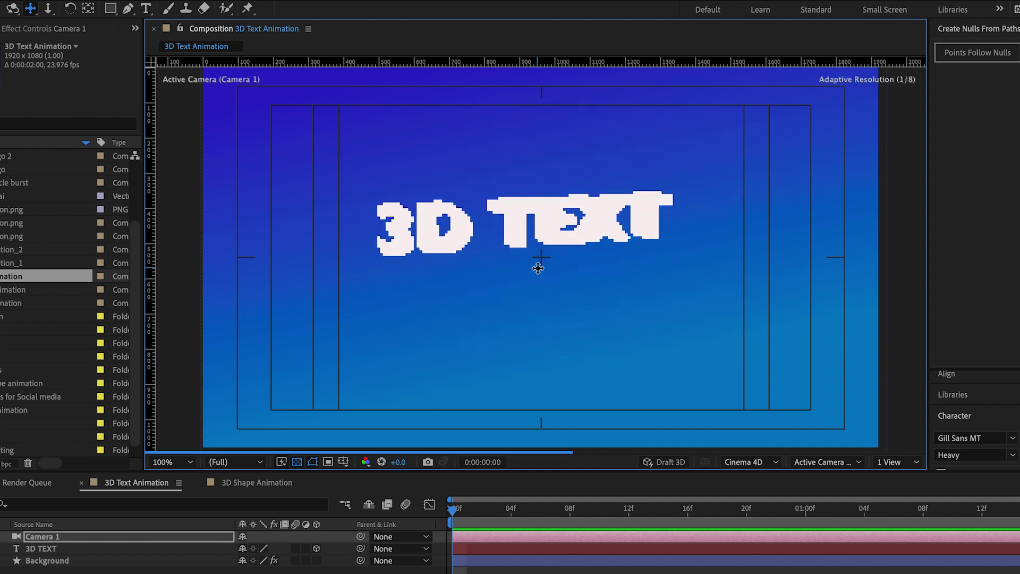
Step: Dolly the camera in and out until the text is slightly larger, and orbit it so the text sits nearly level
{"action": "key", "text": "c"}
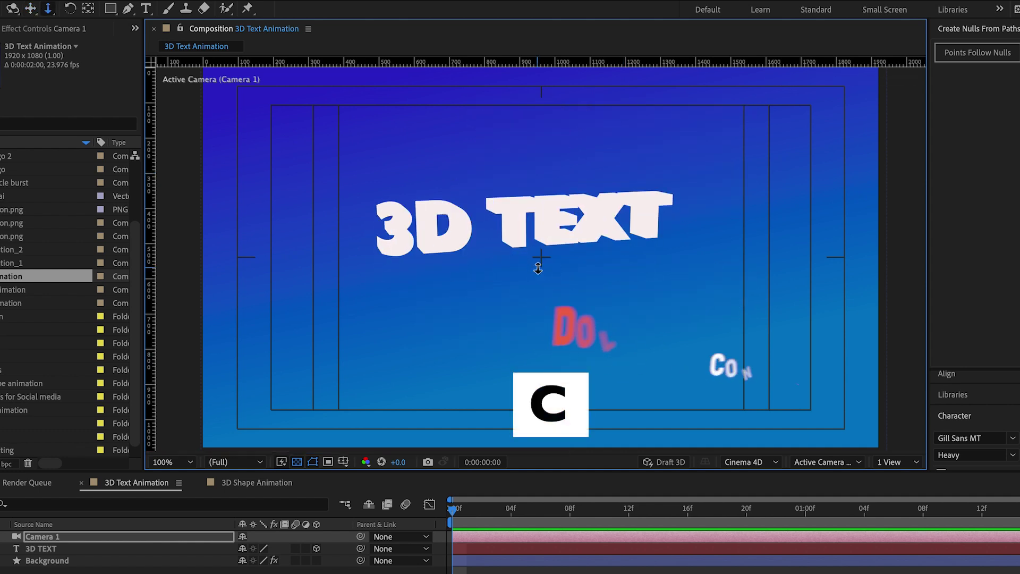
{"action": "left_click_drag", "start_coordinate": [531, 264], "coordinate": [744, 302]}
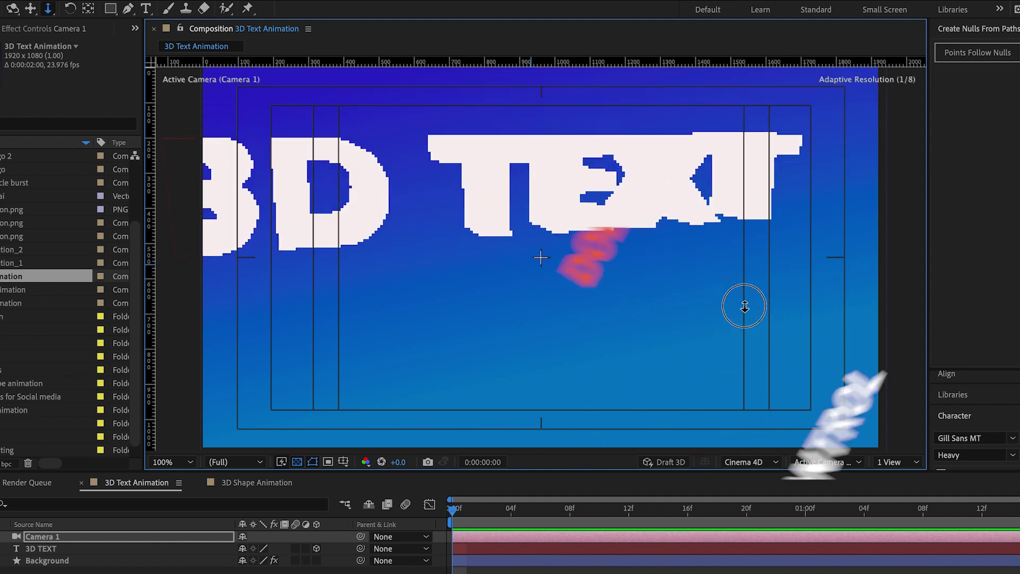
{"action": "left_click_drag", "start_coordinate": [516, 299], "coordinate": [314, 292]}
{"action": "left_click_drag", "start_coordinate": [515, 254], "coordinate": [479, 294]}
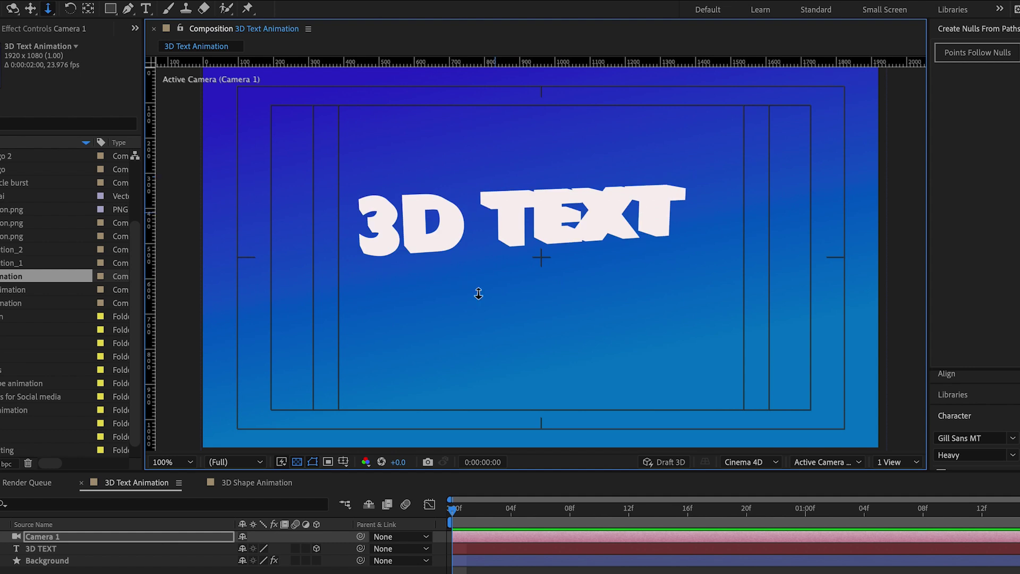
{"action": "mouse_move", "coordinate": [564, 296]}
{"action": "left_mouse_down"}
{"action": "mouse_move", "coordinate": [551, 296]}
{"action": "mouse_move", "coordinate": [551, 279]}
{"action": "mouse_move", "coordinate": [564, 283]}
{"action": "left_mouse_up"}
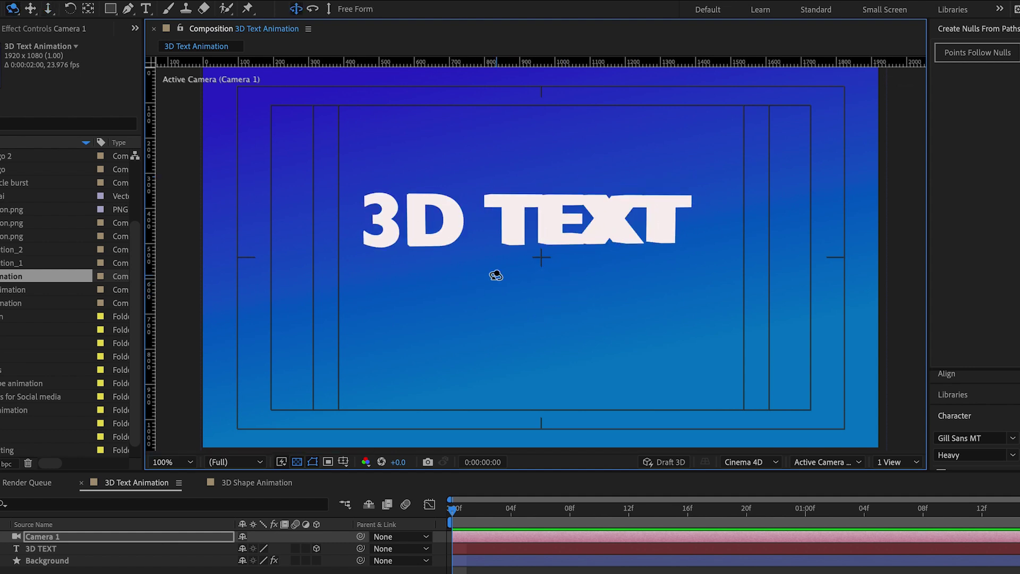
{"action": "key", "text": "v"}
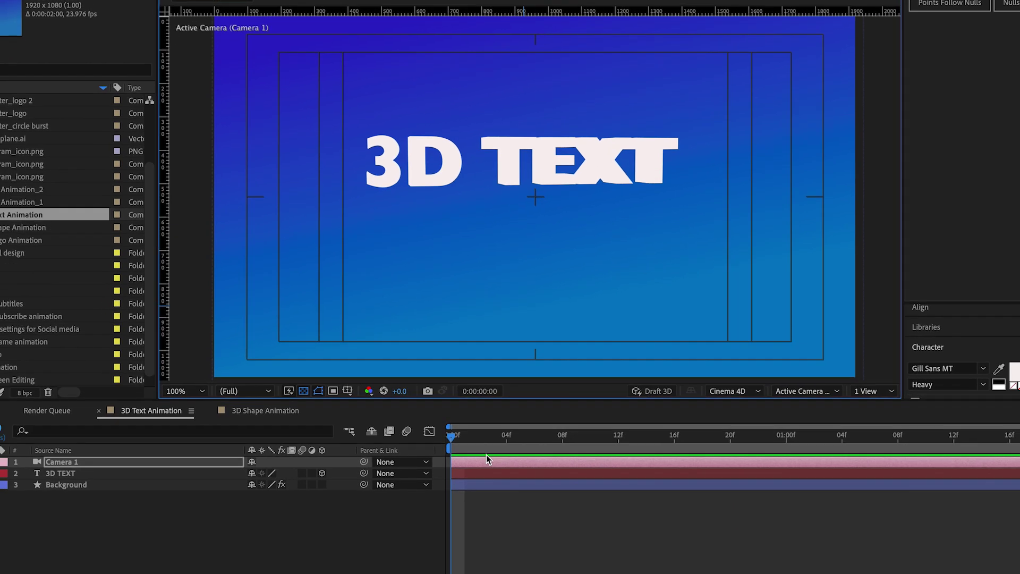
Step: Add a Spot light in light green (hue 138°) with 100% intensity, a 90° cone angle, and Casts Shadows enabled
{"action": "right_click", "coordinate": [242, 573]}
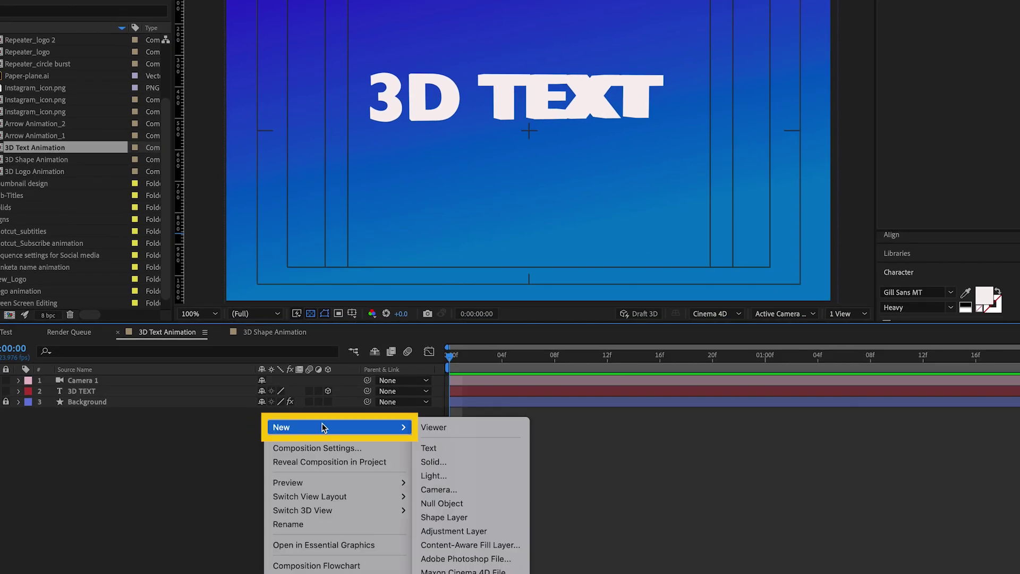
{"action": "left_click", "coordinate": [449, 476]}
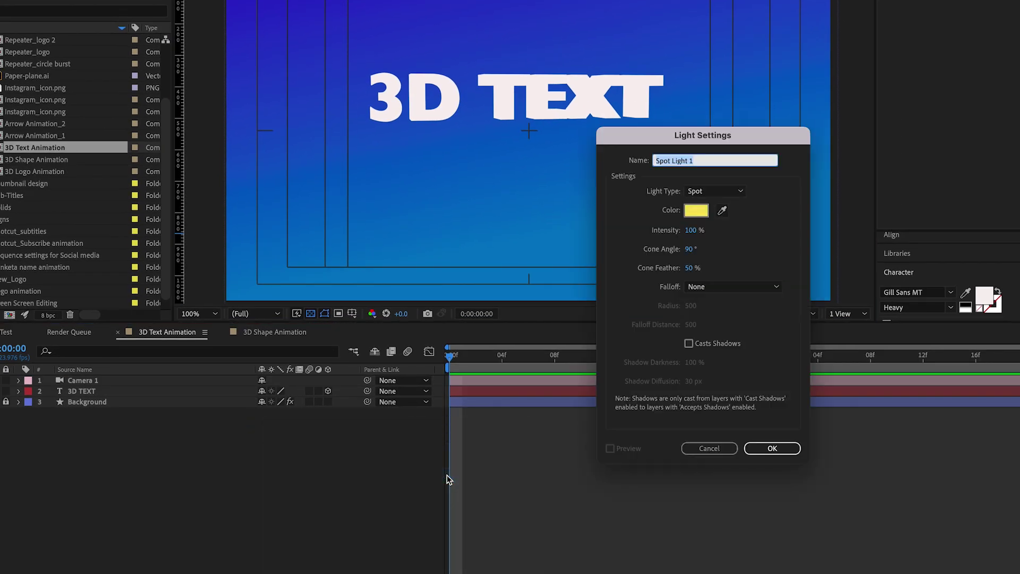
{"action": "left_click", "coordinate": [702, 191]}
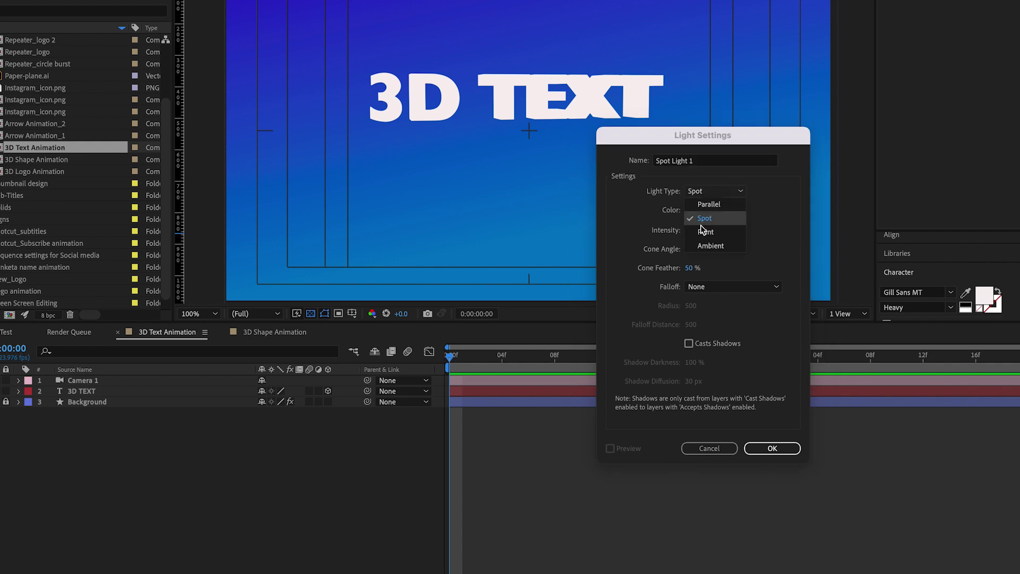
{"action": "left_click", "coordinate": [700, 213]}
{"action": "left_click", "coordinate": [697, 211]}
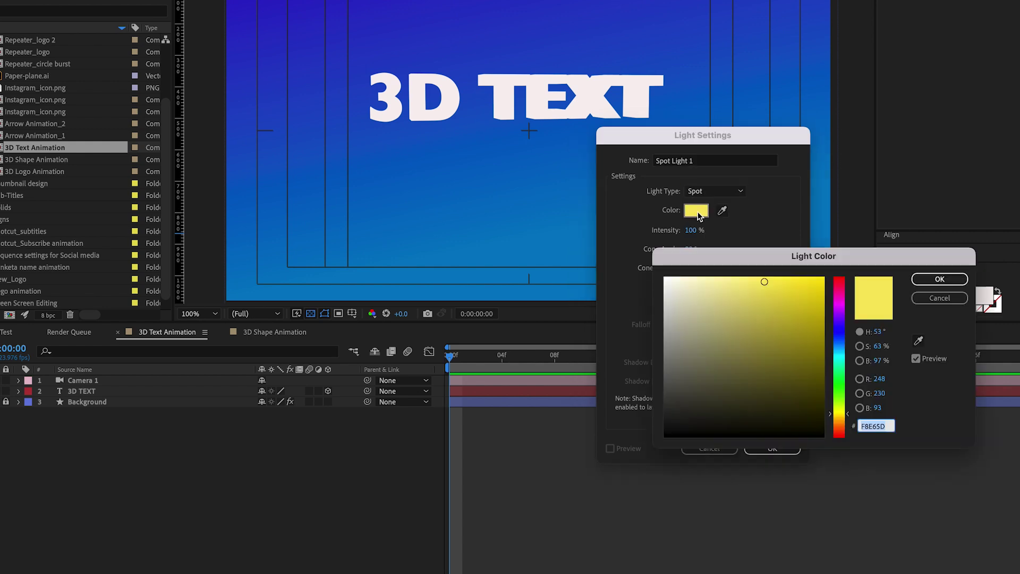
{"action": "left_click", "coordinate": [840, 378]}
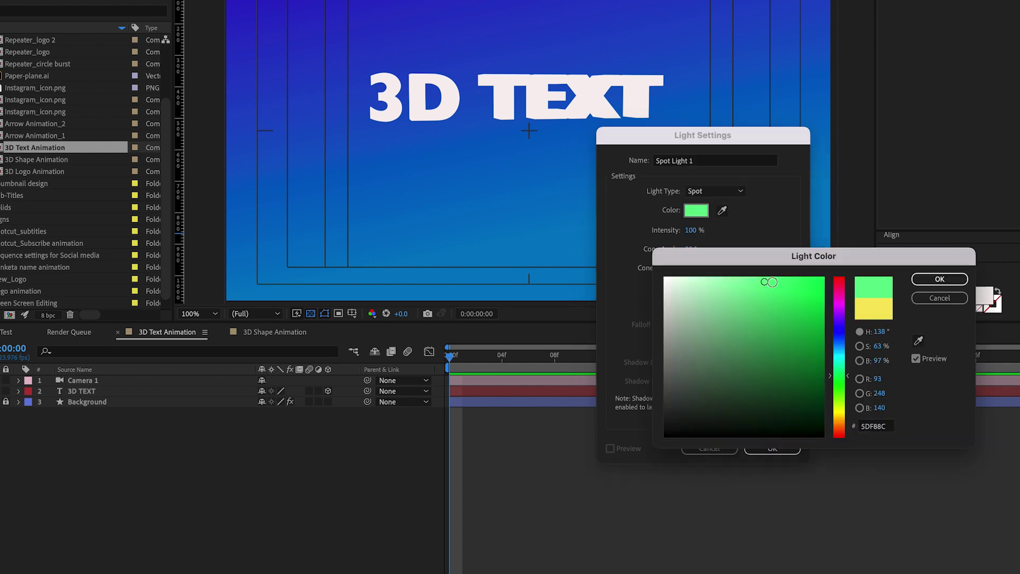
{"action": "left_click", "coordinate": [940, 279]}
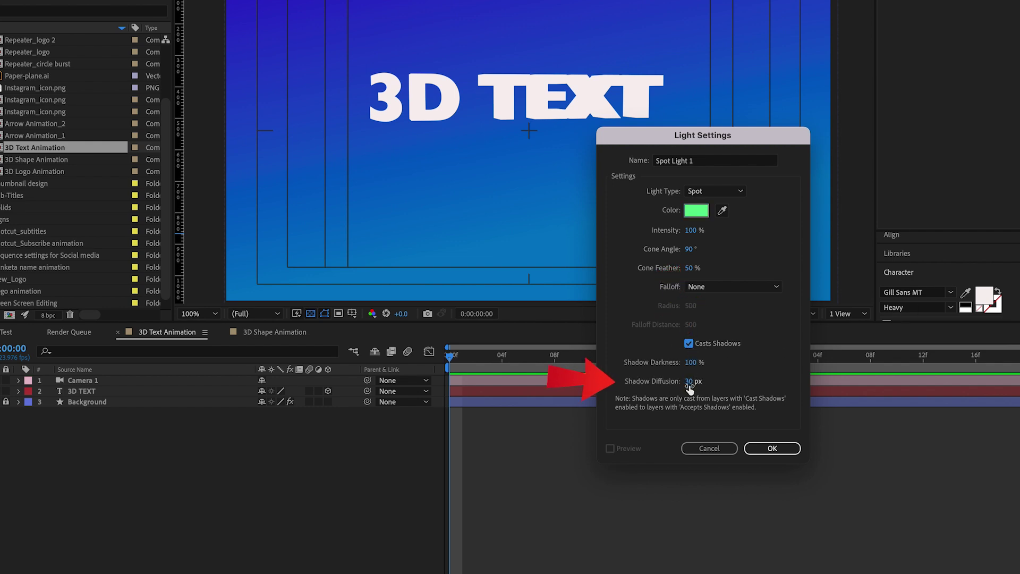
{"action": "left_click", "coordinate": [772, 447]}
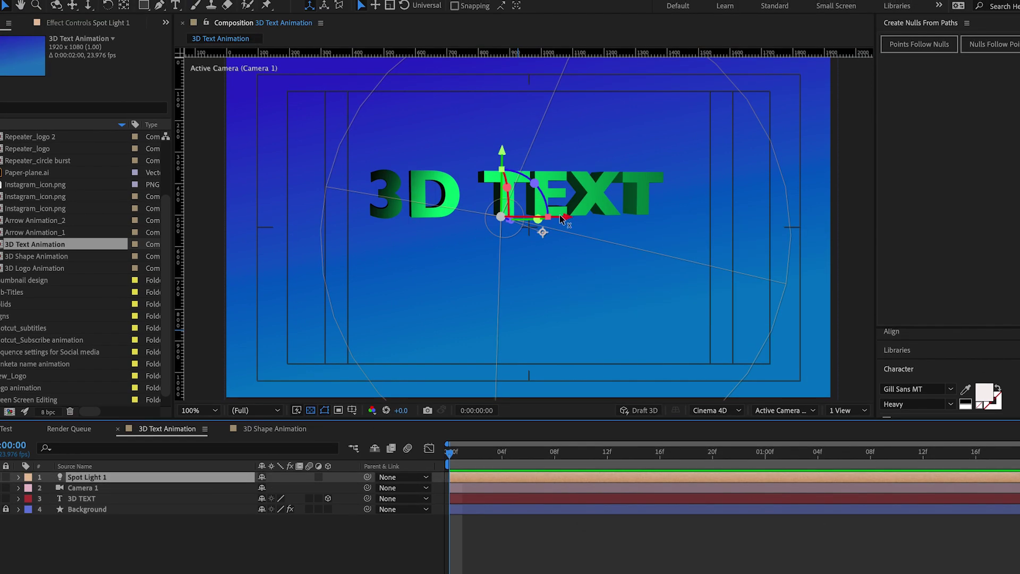
Step: Move the spot light just outside the composition's upper-left corner and aim its point of interest above the text
{"action": "left_click_drag", "start_coordinate": [565, 219], "coordinate": [424, 234]}
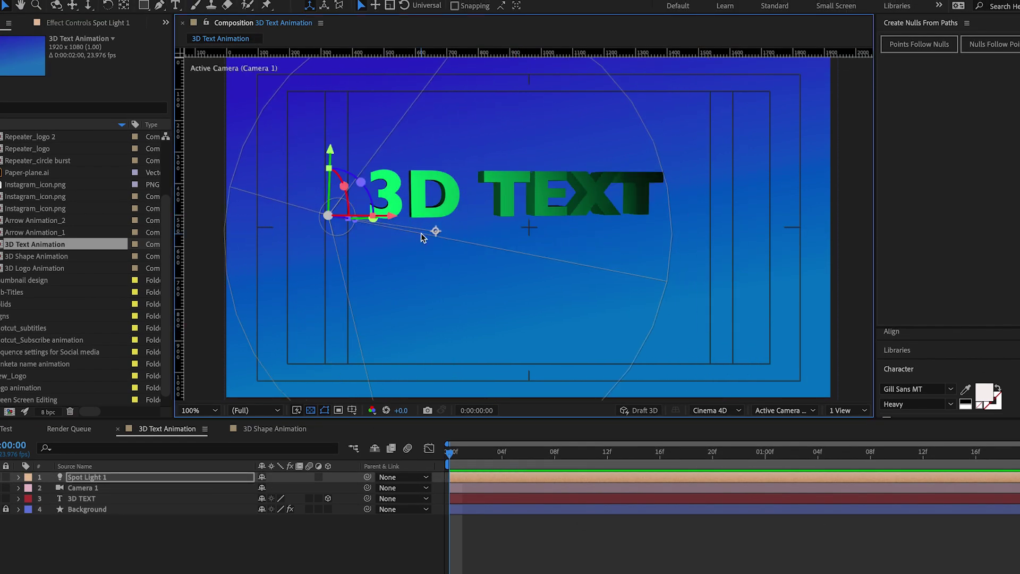
{"action": "key", "text": "comma"}
{"action": "key", "text": "comma"}
{"action": "left_click_drag", "start_coordinate": [431, 184], "coordinate": [431, 139]}
{"action": "left_click_drag", "start_coordinate": [455, 171], "coordinate": [402, 172]}
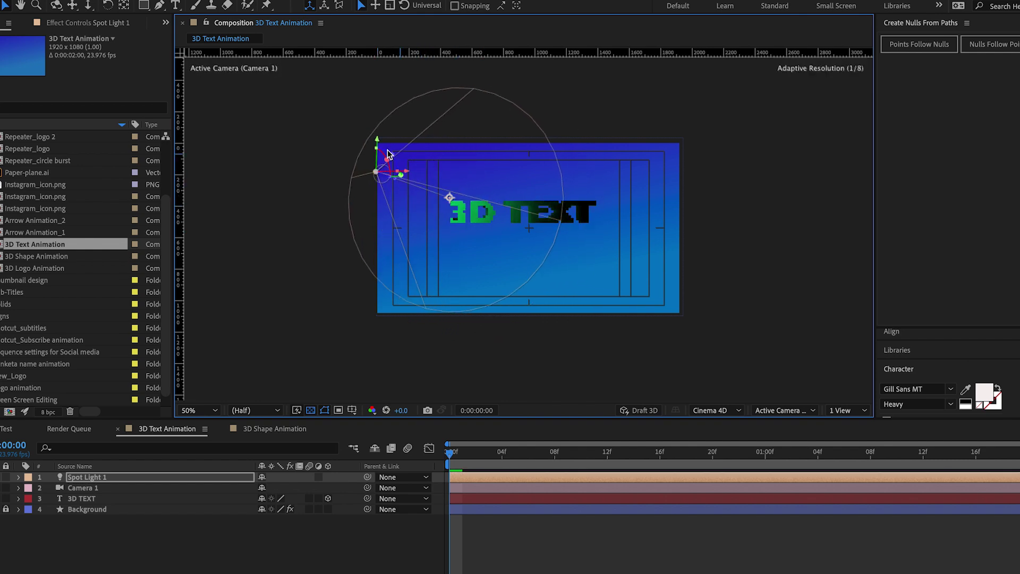
{"action": "left_click_drag", "start_coordinate": [378, 139], "coordinate": [379, 102]}
{"action": "left_click_drag", "start_coordinate": [450, 176], "coordinate": [482, 174]}
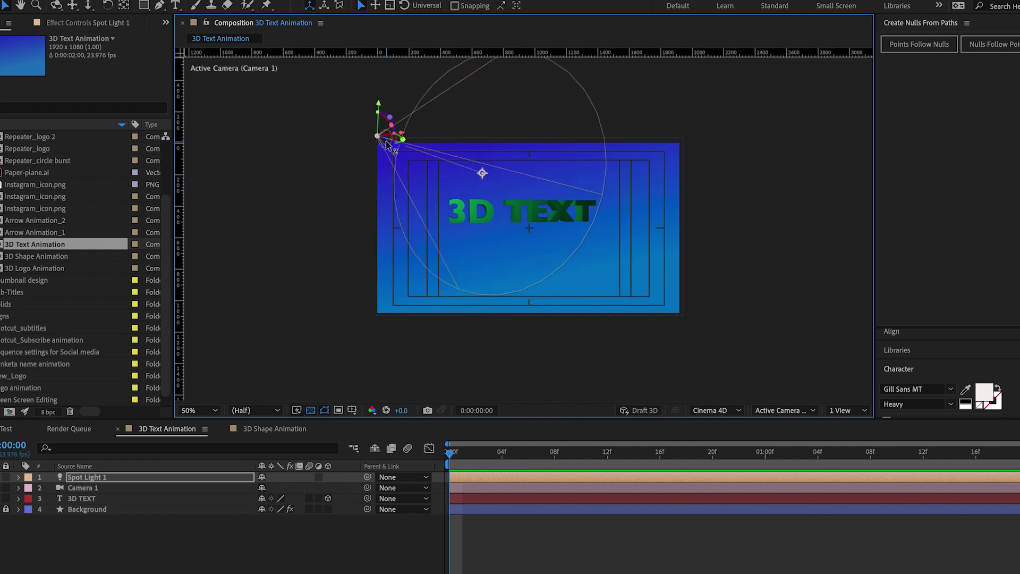
{"action": "left_click_drag", "start_coordinate": [378, 108], "coordinate": [387, 139]}
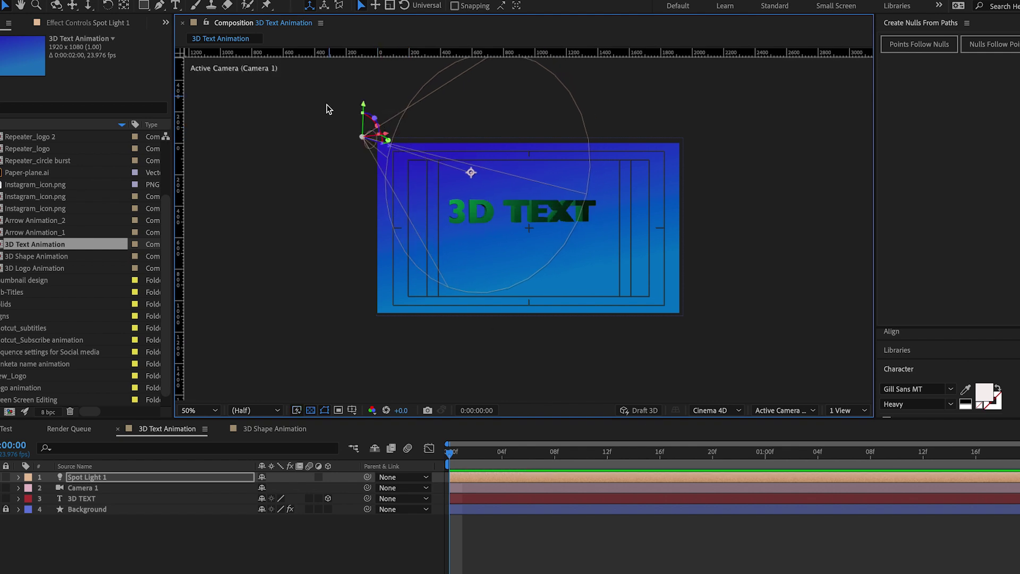
Step: Add a second Spot light in magenta (hue 296°) with 100% intensity, a 90° cone angle and Casts Shadows enabled
{"action": "scroll", "coordinate": [460, 239], "scroll_direction": "up", "scroll_amount": 1}
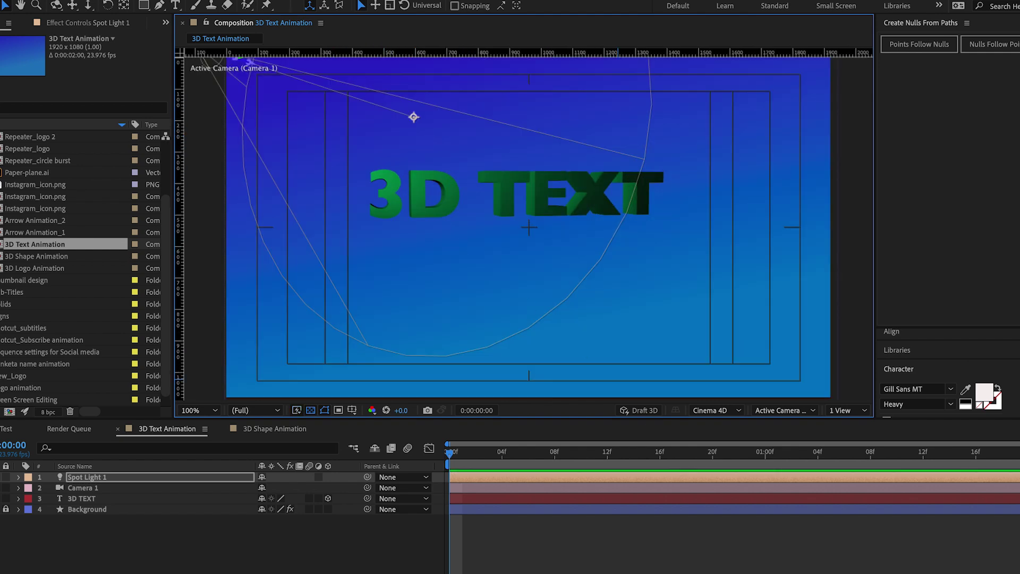
{"action": "left_click", "coordinate": [650, 557]}
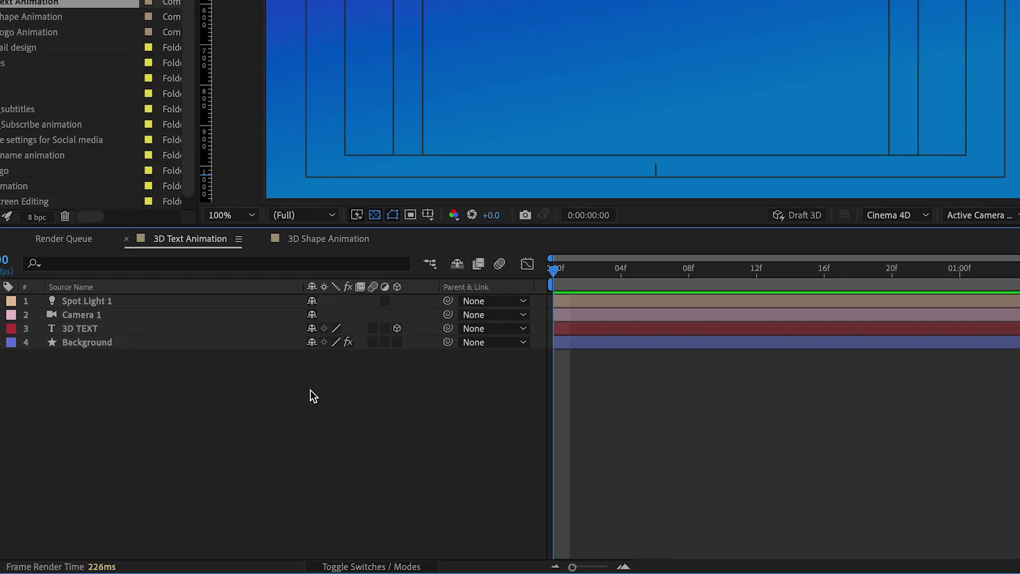
{"action": "right_click", "coordinate": [311, 391]}
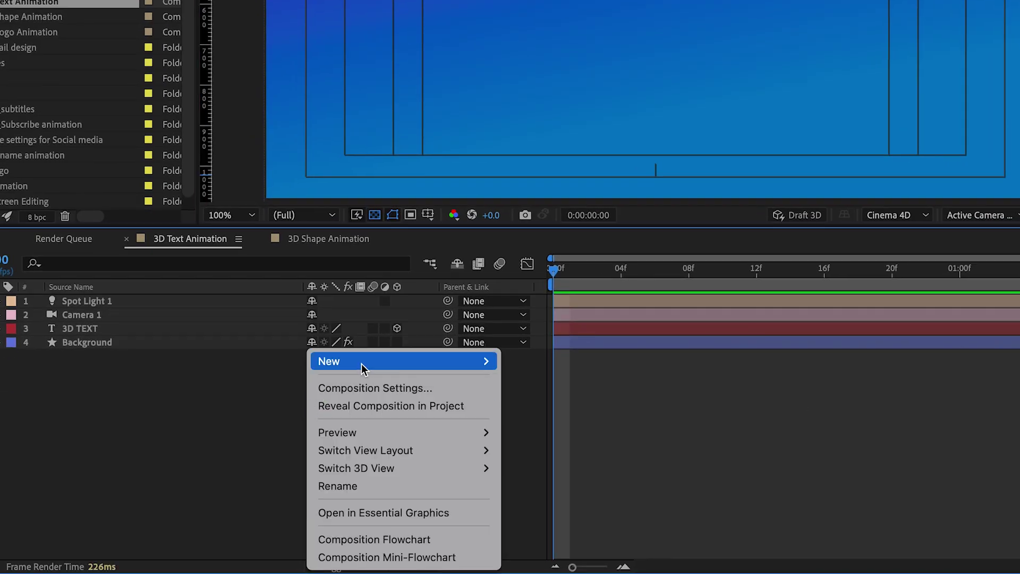
{"action": "mouse_move", "coordinate": [361, 361]}
{"action": "left_click", "coordinate": [555, 424]}
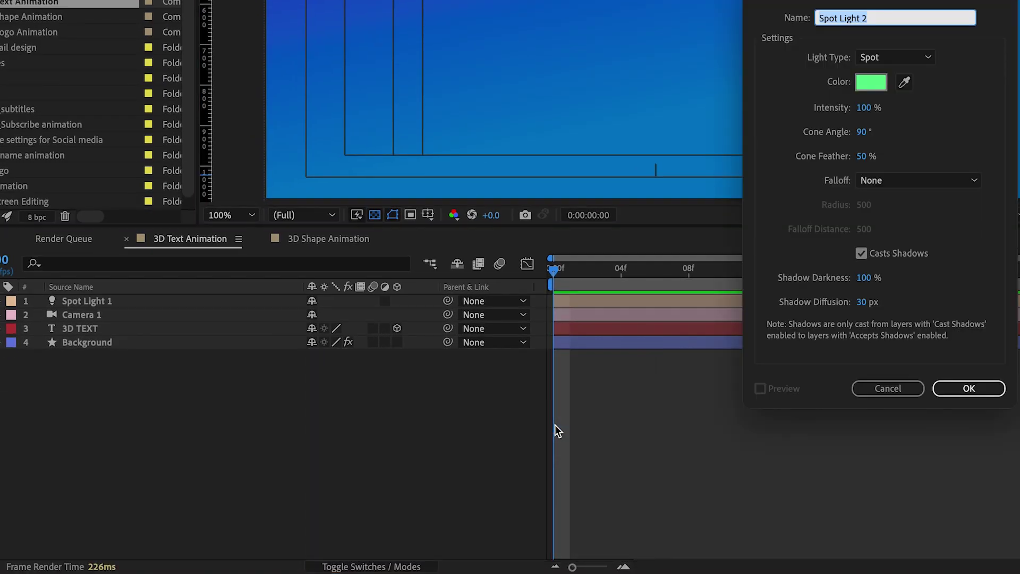
{"action": "left_click", "coordinate": [612, 150]}
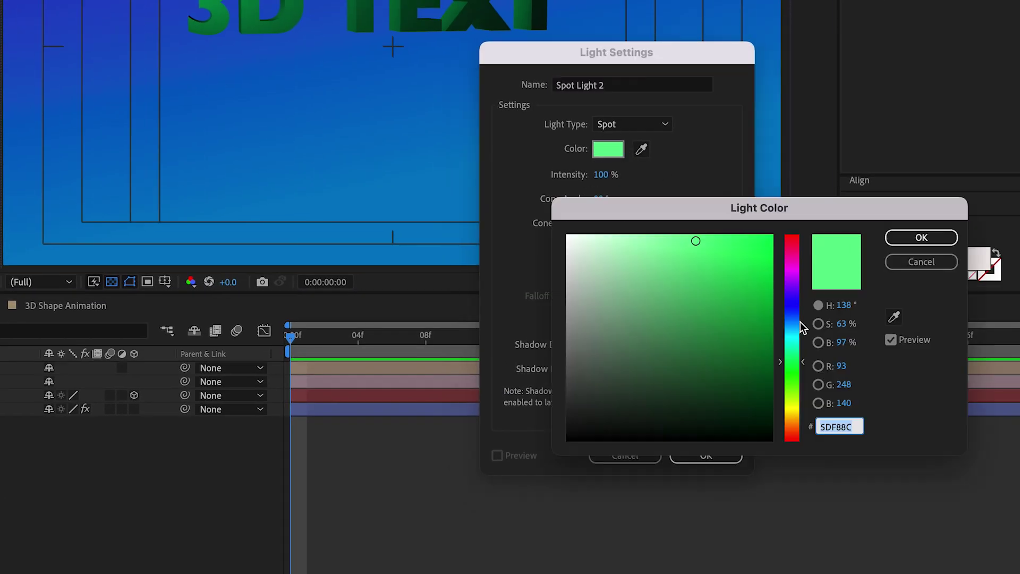
{"action": "left_click_drag", "start_coordinate": [800, 321], "coordinate": [797, 280]}
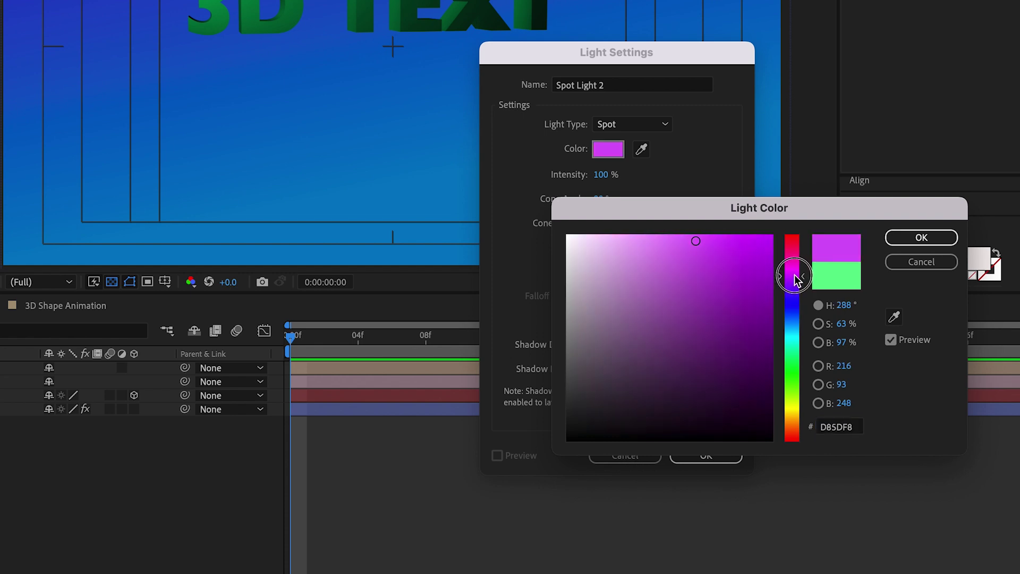
{"action": "left_click", "coordinate": [901, 237]}
{"action": "left_click", "coordinate": [706, 456]}
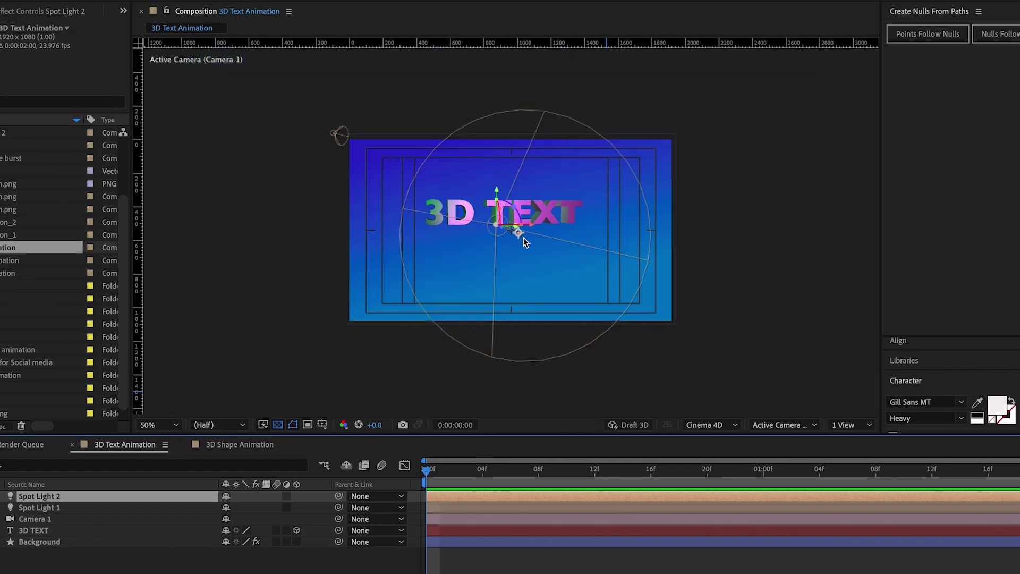
Step: Move the magenta spot light outside the composition's lower-right corner and adjust its point of interest toward the text
{"action": "left_click_drag", "start_coordinate": [524, 242], "coordinate": [576, 308]}
{"action": "left_click_drag", "start_coordinate": [773, 332], "coordinate": [818, 319]}
{"action": "mouse_move", "coordinate": [552, 298]}
{"action": "left_mouse_down"}
{"action": "mouse_move", "coordinate": [591, 284]}
{"action": "mouse_move", "coordinate": [563, 297]}
{"action": "left_mouse_up"}
{"action": "left_click_drag", "start_coordinate": [817, 347], "coordinate": [777, 389]}
{"action": "left_click_drag", "start_coordinate": [518, 312], "coordinate": [547, 321]}
{"action": "left_click", "coordinate": [640, 555]}
Step: Add a third Spot light in yellow (hue 51°) with 100% intensity, a 90° cone angle and Casts Shadows enabled
{"action": "key", "text": "slash"}
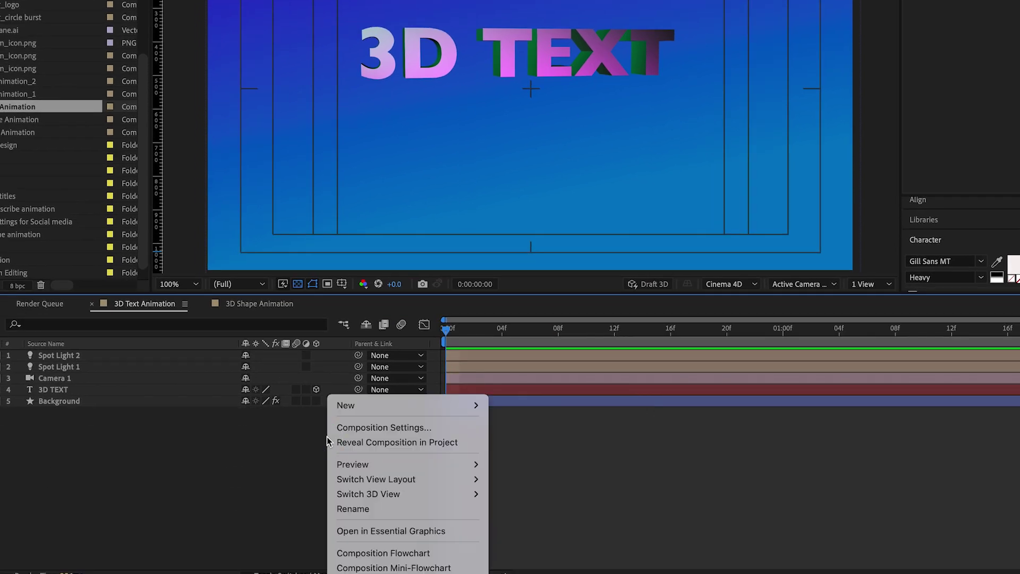
{"action": "mouse_move", "coordinate": [411, 405]}
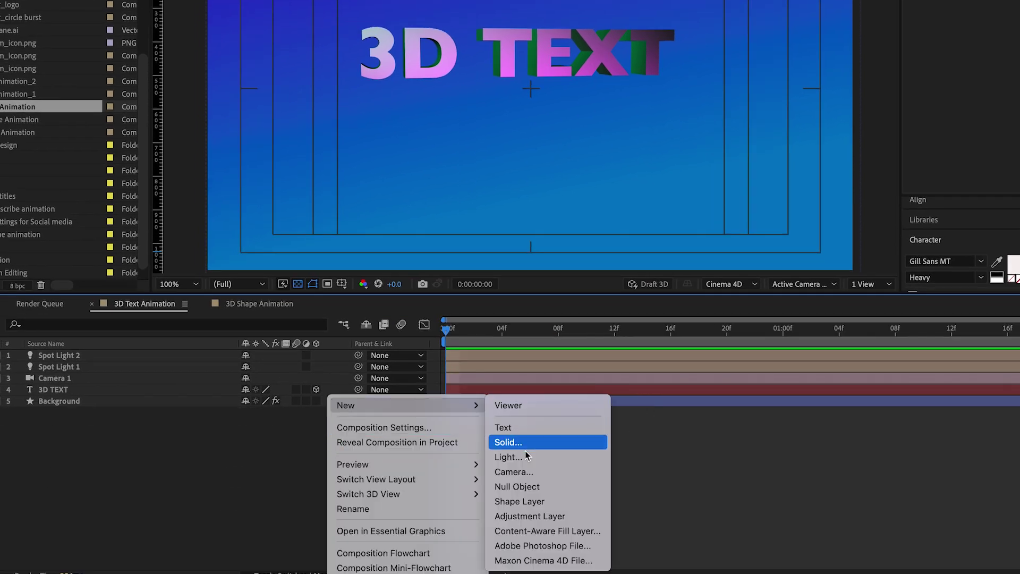
{"action": "left_click", "coordinate": [510, 457]}
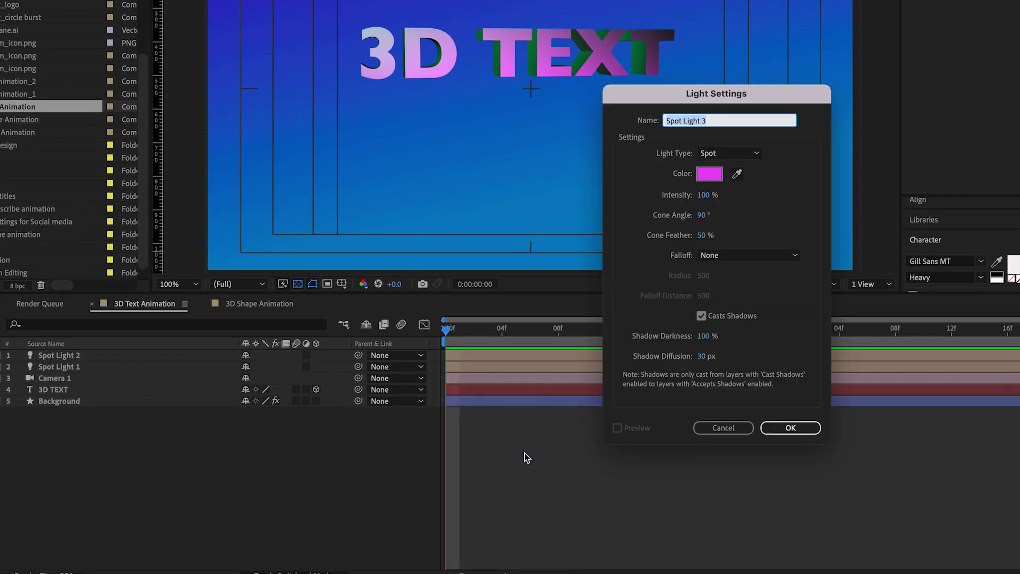
{"action": "left_click", "coordinate": [710, 174]}
{"action": "left_click_drag", "start_coordinate": [869, 277], "coordinate": [864, 392]}
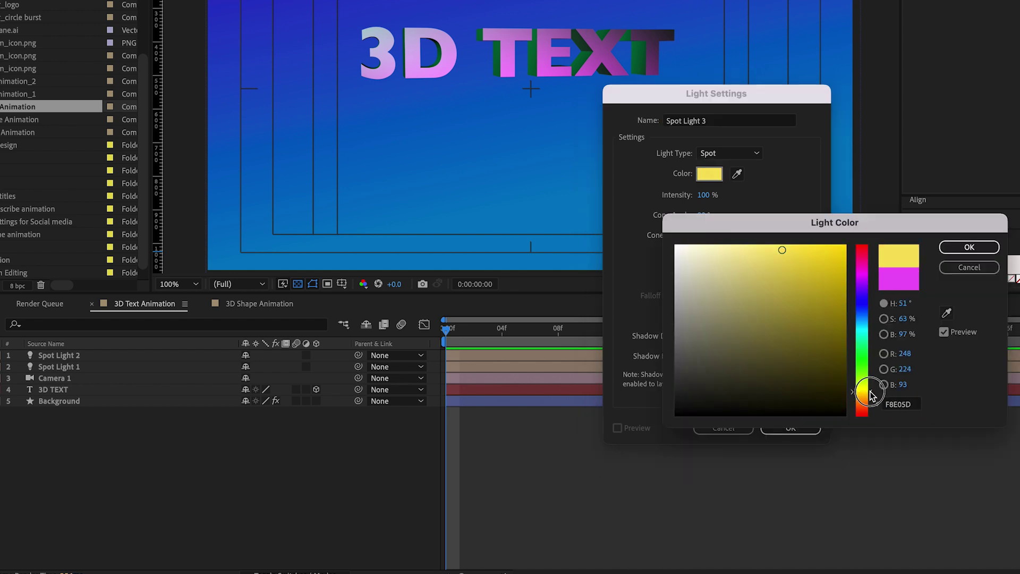
{"action": "left_click", "coordinate": [968, 247]}
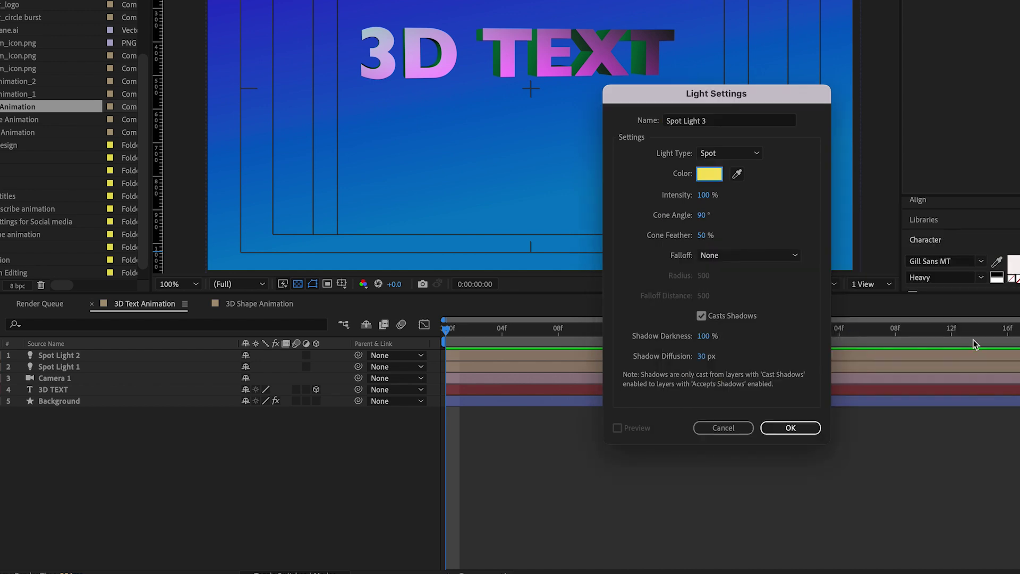
{"action": "left_click", "coordinate": [790, 427]}
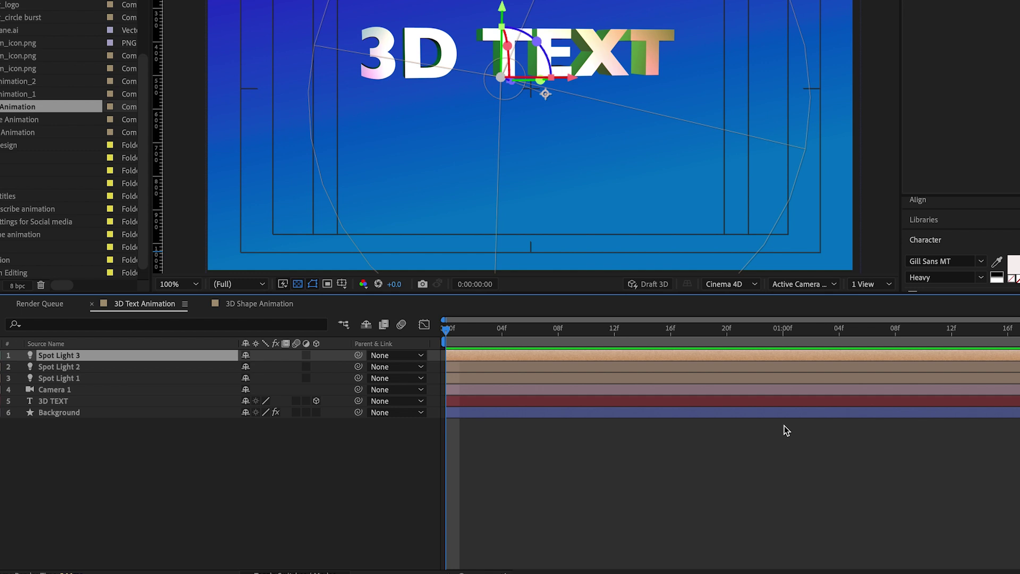
Step: Move the yellow spot light above the right half of the composition and adjust its point of interest
{"action": "key", "text": "comma"}
{"action": "key", "text": "comma"}
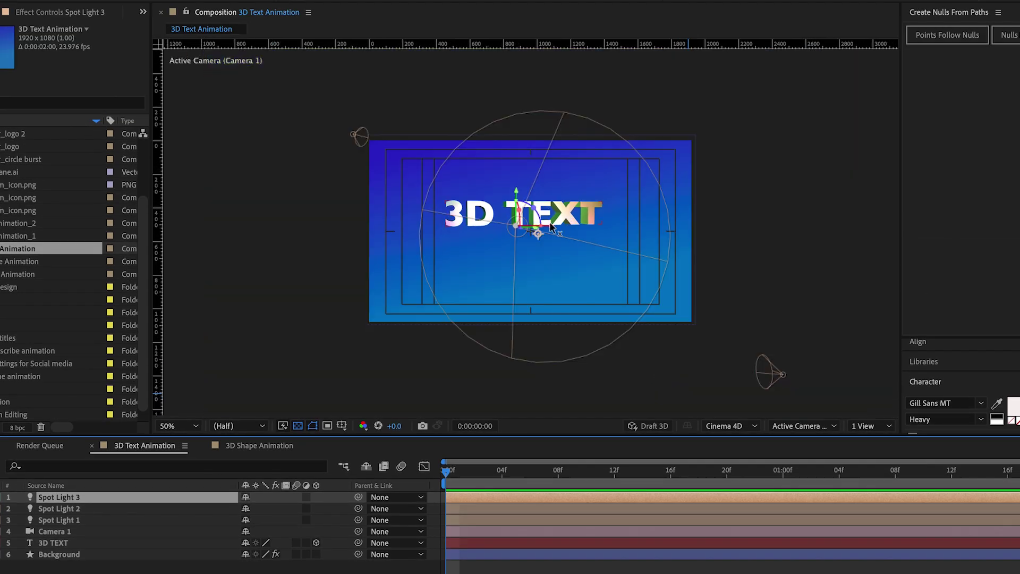
{"action": "left_click_drag", "start_coordinate": [551, 226], "coordinate": [664, 47]}
{"action": "left_click_drag", "start_coordinate": [627, 147], "coordinate": [567, 129]}
{"action": "left_click_drag", "start_coordinate": [693, 67], "coordinate": [705, 69]}
{"action": "left_click", "coordinate": [754, 567]}
{"action": "scroll", "coordinate": [571, 374], "scroll_direction": "up", "scroll_amount": 1}
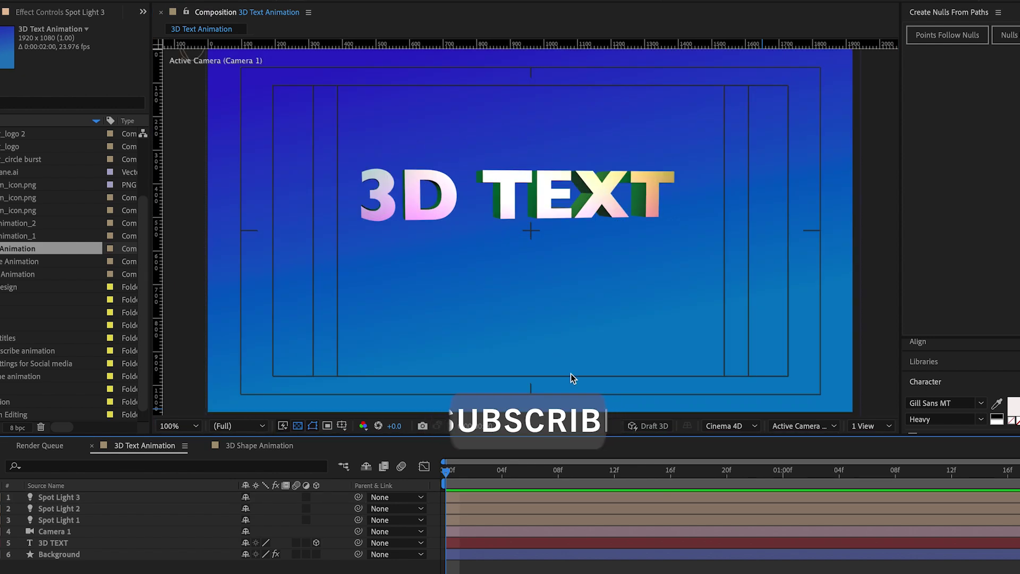
Step: Orbit the camera around the 3D text so it recedes toward the "3D" end and its extruded sides show
{"action": "left_click", "coordinate": [492, 542]}
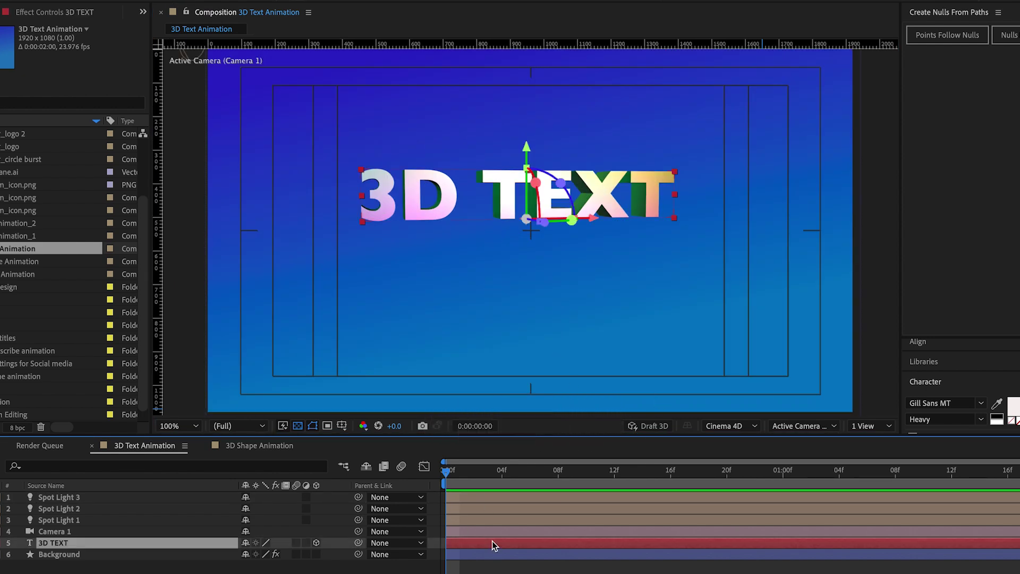
{"action": "key", "text": "c"}
{"action": "left_click_drag", "start_coordinate": [526, 260], "coordinate": [454, 273]}
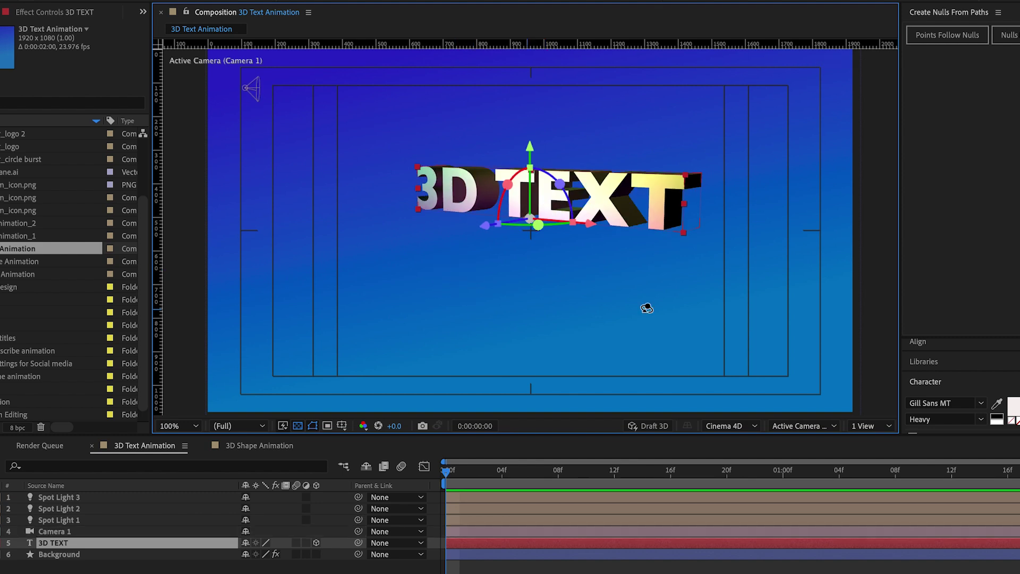
{"action": "left_click", "coordinate": [393, 570]}
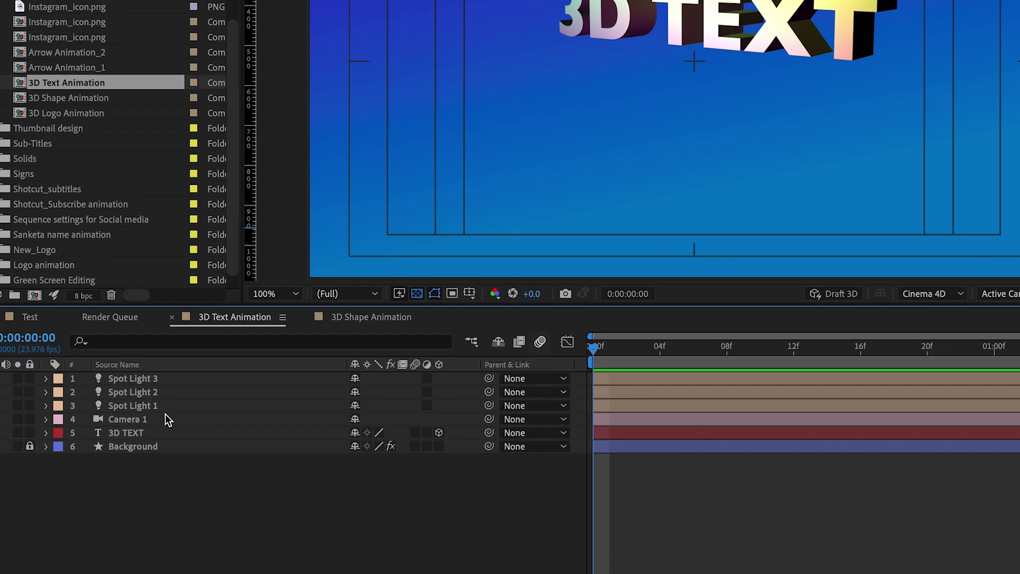
Step: Move the Camera 1 layer to the top of the layer stack
{"action": "left_click", "coordinate": [85, 531]}
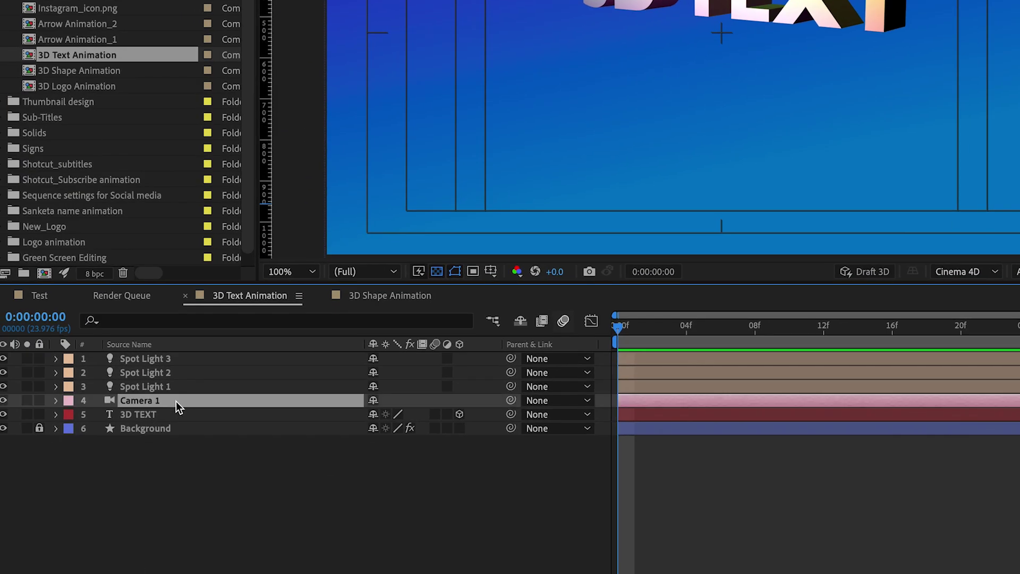
{"action": "left_click_drag", "start_coordinate": [81, 532], "coordinate": [84, 488]}
{"action": "mouse_move", "coordinate": [178, 353]}
{"action": "left_mouse_down"}
{"action": "mouse_move", "coordinate": [117, 355]}
{"action": "mouse_move", "coordinate": [190, 359]}
{"action": "left_mouse_up"}
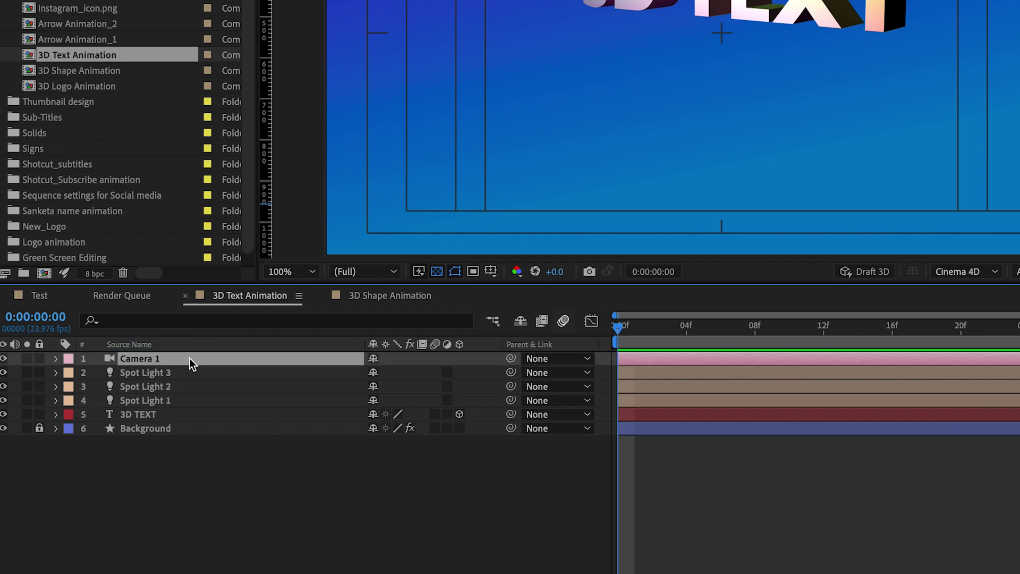
Step: Enable keyframing for Camera 1's Point of Interest and Position at 0:00:00:00
{"action": "left_click", "coordinate": [55, 358]}
{"action": "left_click", "coordinate": [71, 373]}
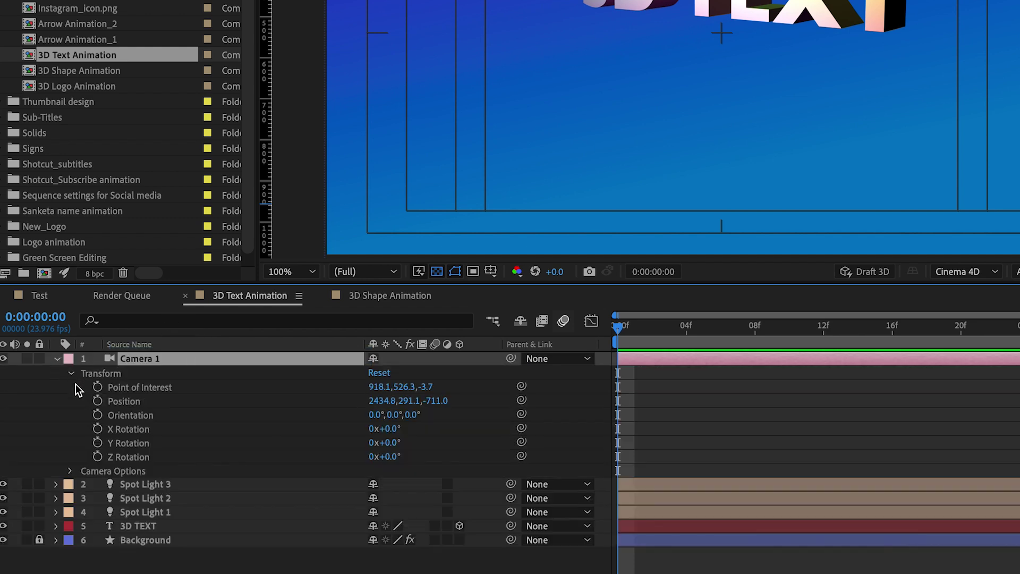
{"action": "left_click", "coordinate": [99, 388]}
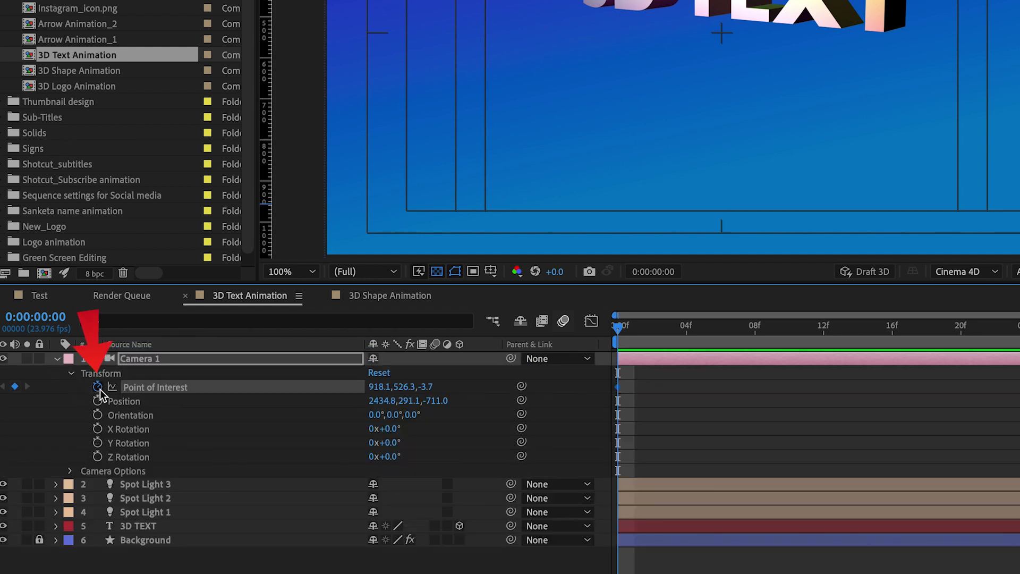
{"action": "left_click", "coordinate": [98, 401]}
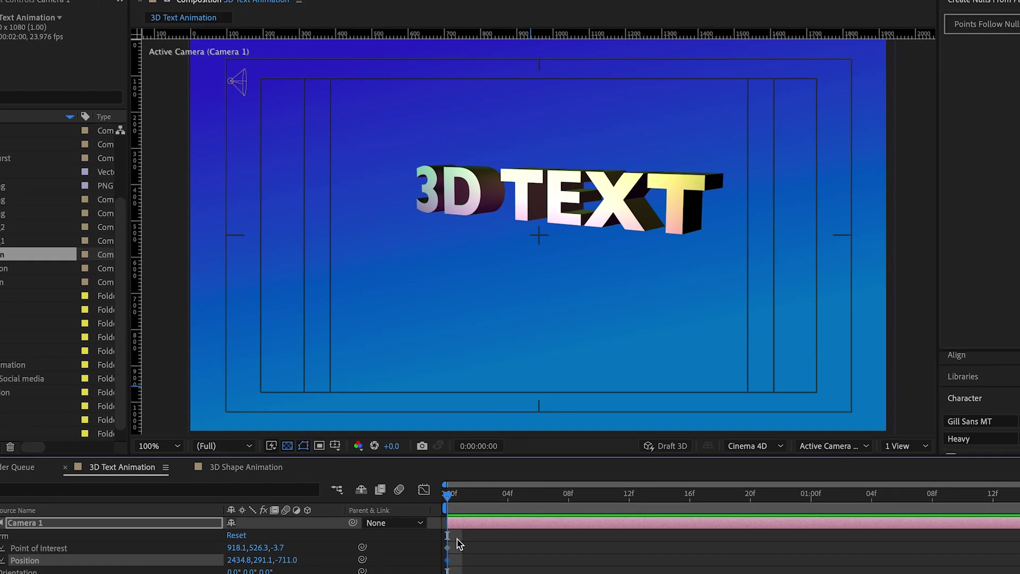
Step: Orbit, dolly and pan the camera at 0:00:00:00 until the text is small, nearly front-on and in the composition's upper-left area
{"action": "key", "text": "c"}
{"action": "left_click_drag", "start_coordinate": [551, 322], "coordinate": [293, 241]}
{"action": "key", "text": "c"}
{"action": "key", "text": "c"}
{"action": "left_click_drag", "start_coordinate": [534, 212], "coordinate": [482, 162]}
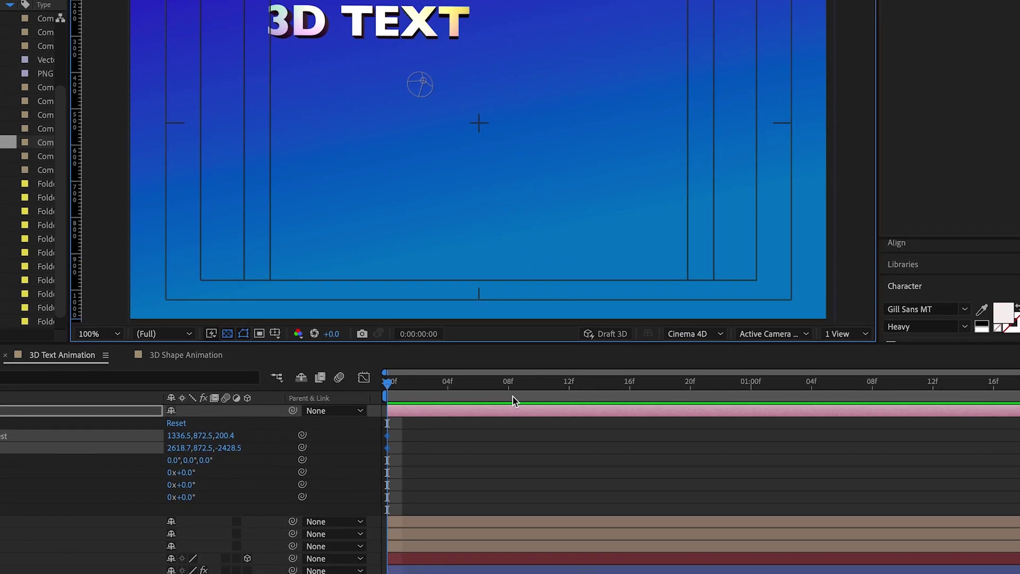
Step: Go to 0:00:01:12 and orbit the camera so the text is seen at an angle with its extruded sides exposed
{"action": "left_click_drag", "start_coordinate": [448, 494], "coordinate": [923, 532]}
{"action": "left_click_drag", "start_coordinate": [863, 418], "coordinate": [932, 425]}
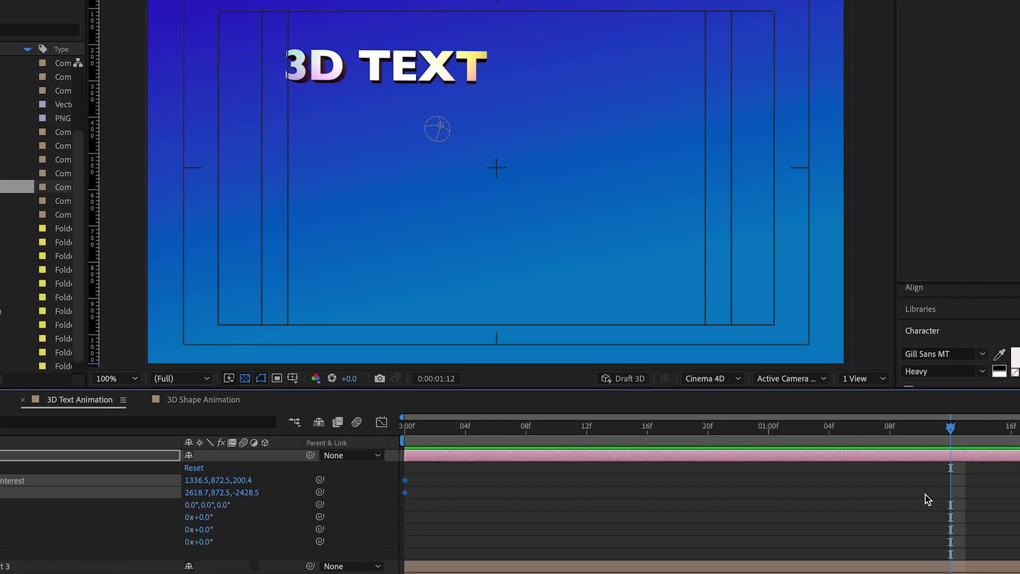
{"action": "key", "text": "v"}
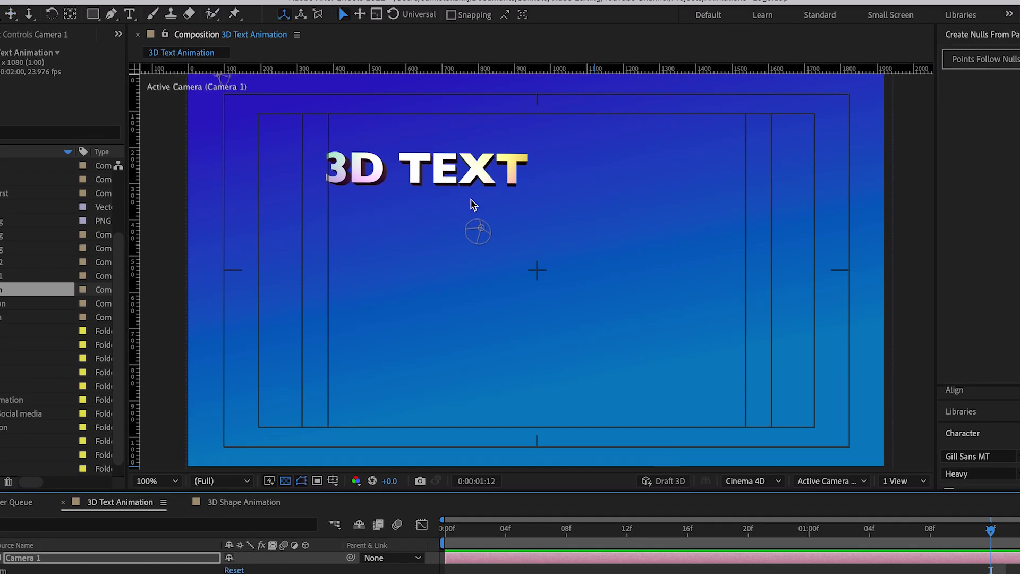
{"action": "key", "text": "c"}
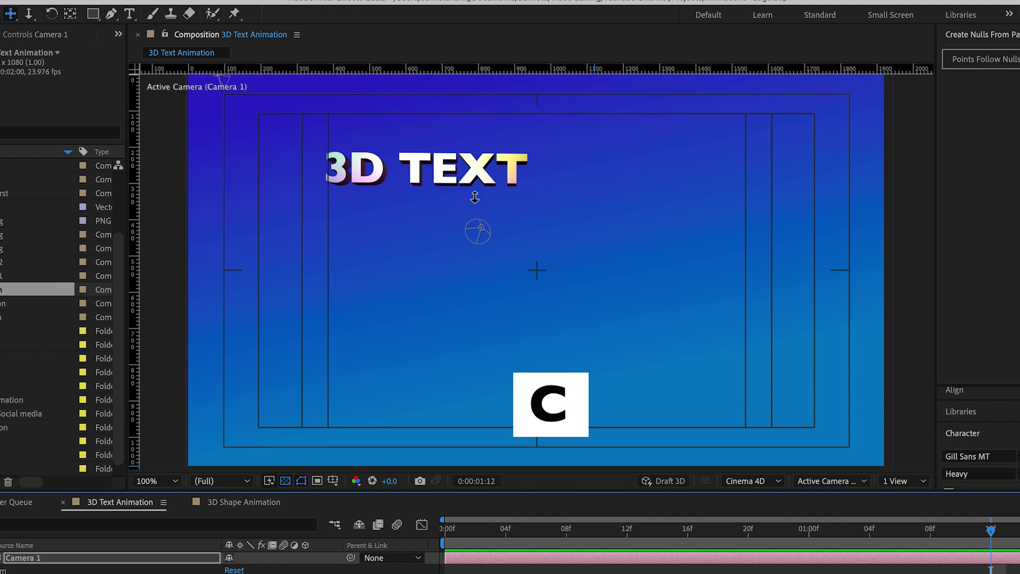
{"action": "left_click_drag", "start_coordinate": [474, 197], "coordinate": [409, 241]}
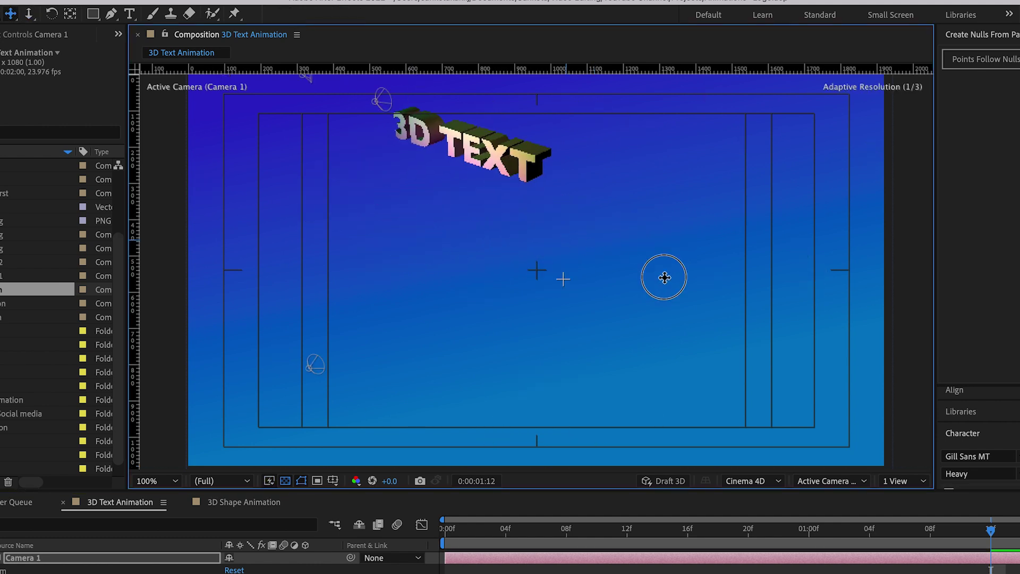
Step: Pan and dolly the camera at 0:00:01:12 until the angled text is centred and nearly fills the composition's width, and preview the animation
{"action": "left_click_drag", "start_coordinate": [664, 277], "coordinate": [909, 360]}
{"action": "left_click_drag", "start_coordinate": [664, 301], "coordinate": [786, 380]}
{"action": "key", "text": "c"}
{"action": "key", "text": "c"}
{"action": "key", "text": "c"}
{"action": "key", "text": "c"}
{"action": "key", "text": "c"}
{"action": "key", "text": "c"}
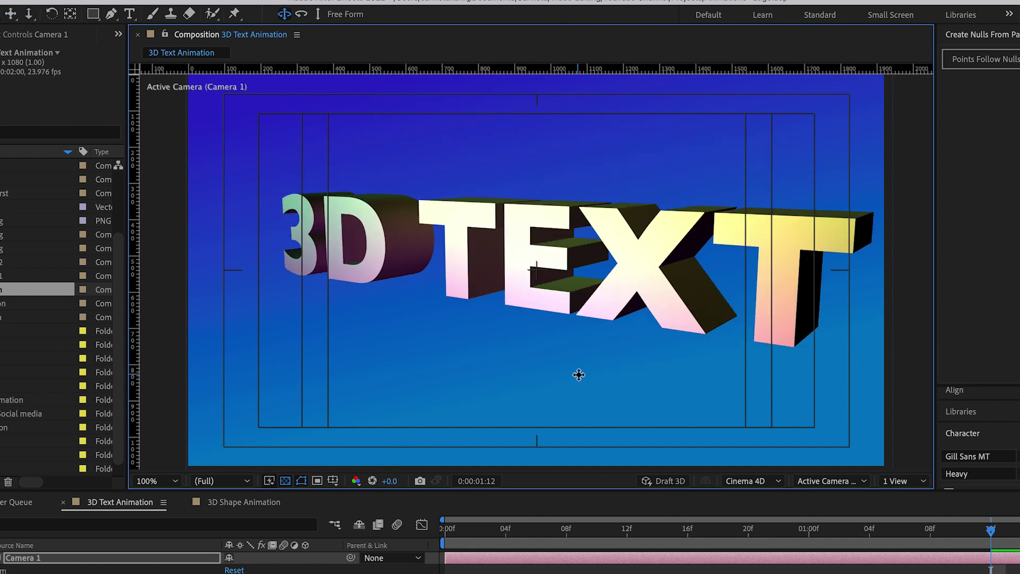
{"action": "left_click_drag", "start_coordinate": [579, 374], "coordinate": [526, 361]}
{"action": "key", "text": "v"}
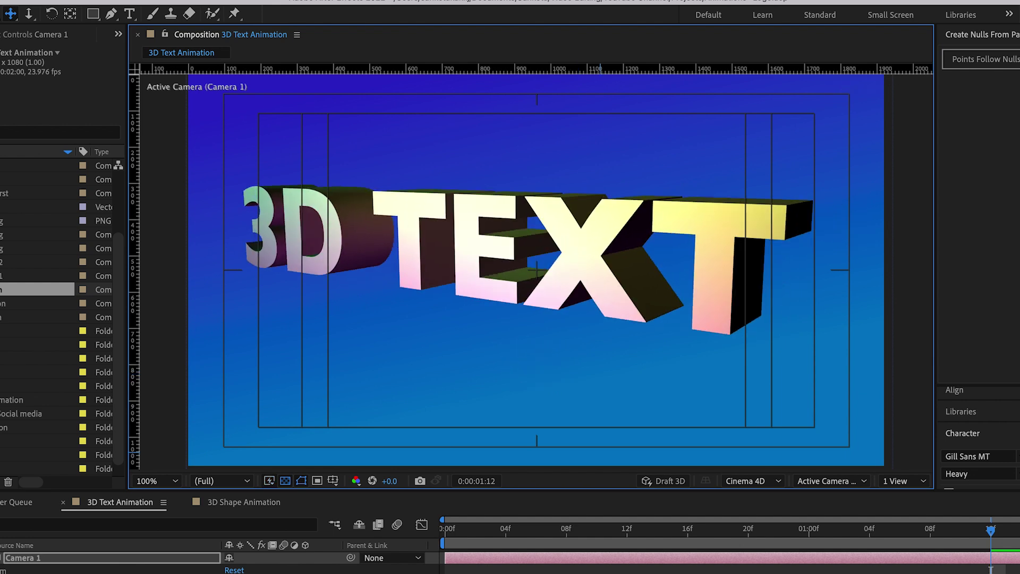
{"action": "key", "text": "space"}
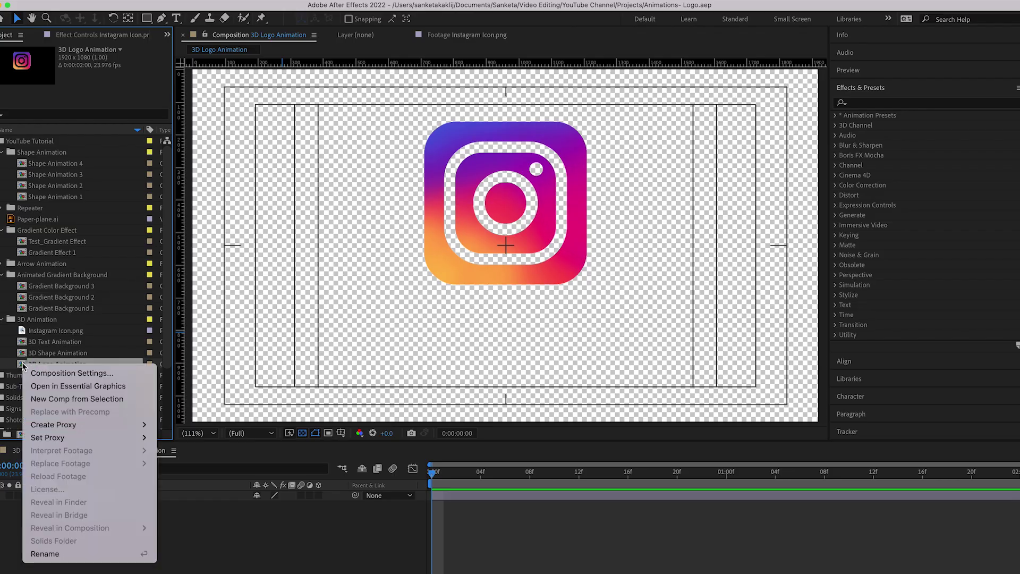
Step: Set the 3D renderer of the 3D Logo Animation composition to Classic 3D in its composition settings
{"action": "left_click", "coordinate": [84, 373]}
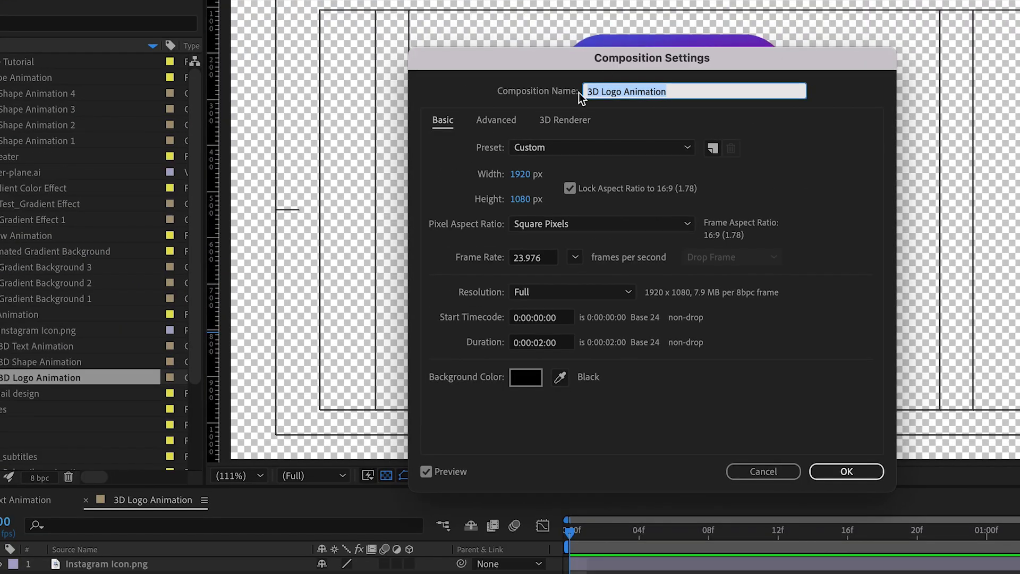
{"action": "left_click", "coordinate": [552, 123]}
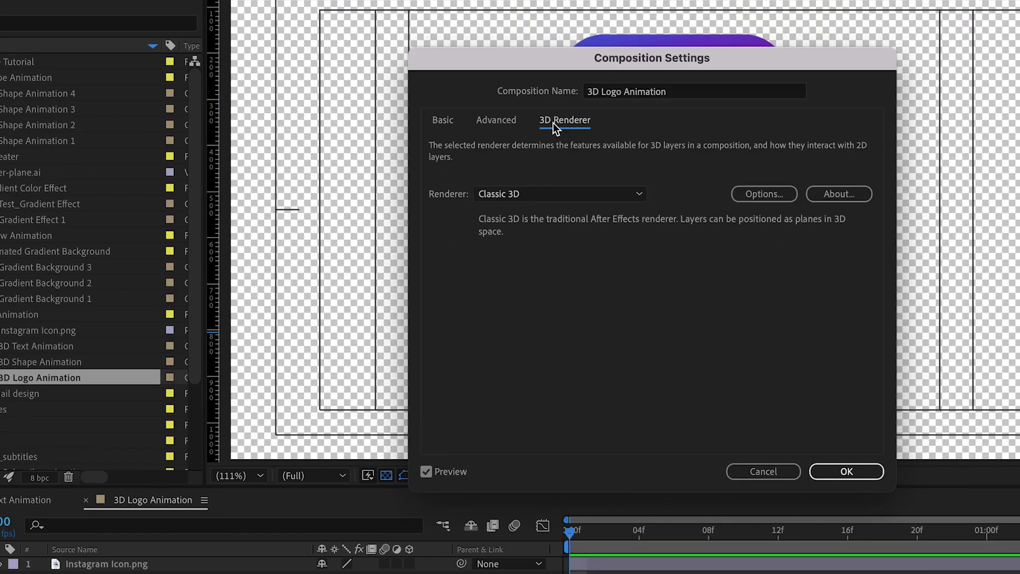
{"action": "left_click", "coordinate": [537, 193]}
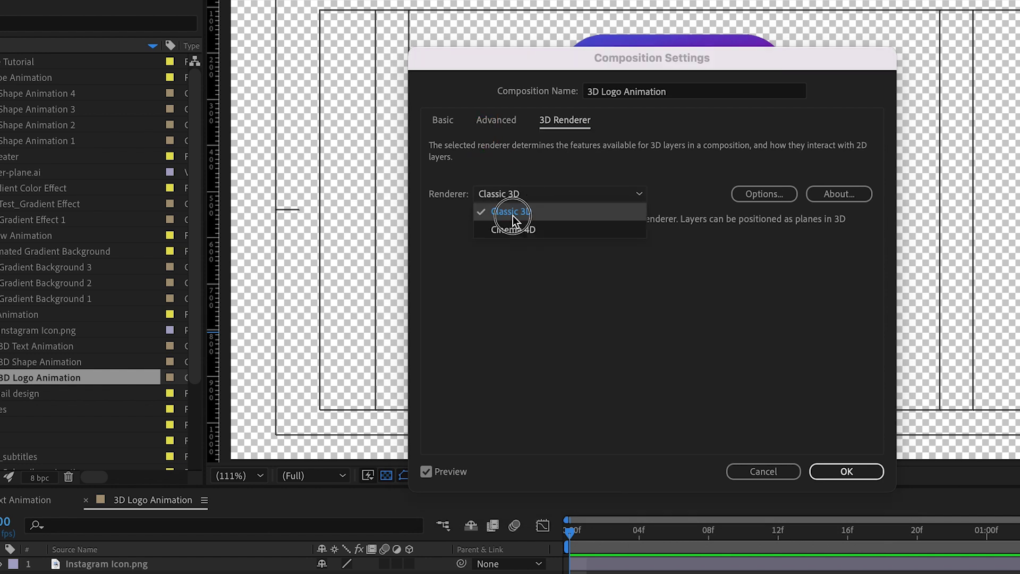
{"action": "left_click", "coordinate": [512, 213]}
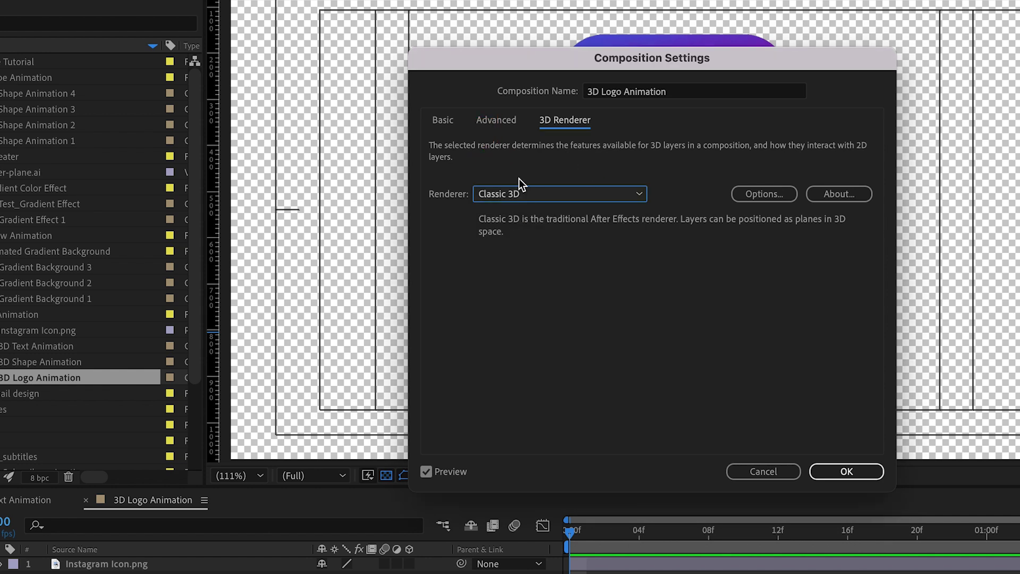
{"action": "left_click", "coordinate": [846, 471]}
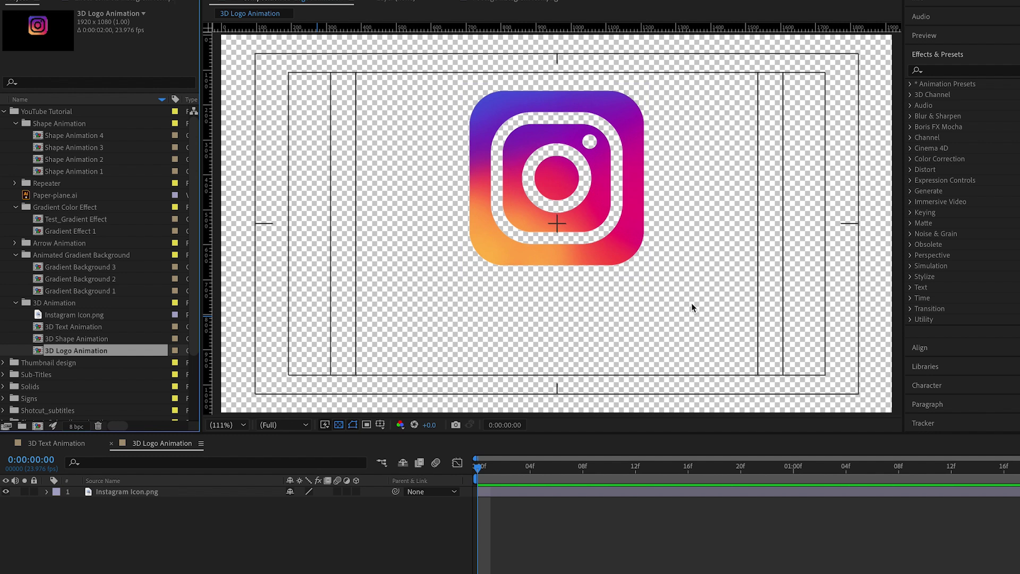
Step: Pre-compose the Instagram Icon.png layer as a composition named Logo, moving all attributes into the new composition
{"action": "left_click", "coordinate": [127, 493]}
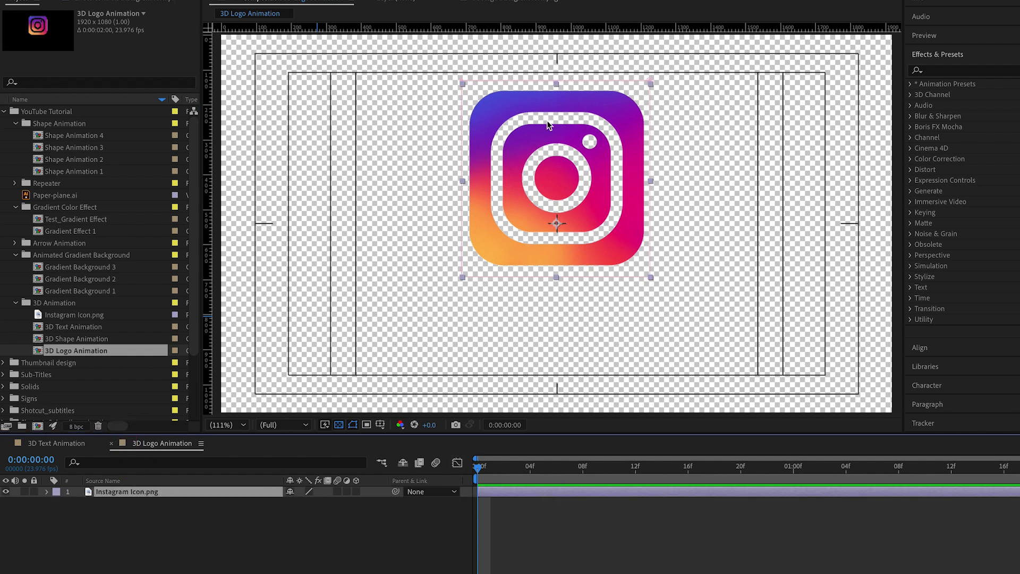
{"action": "right_click", "coordinate": [215, 491]}
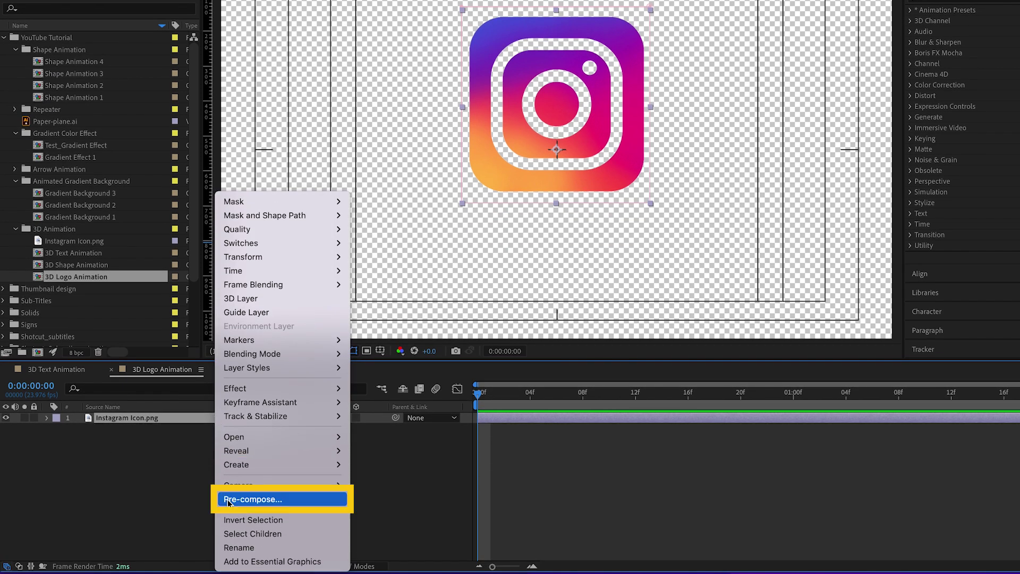
{"action": "left_click", "coordinate": [229, 500]}
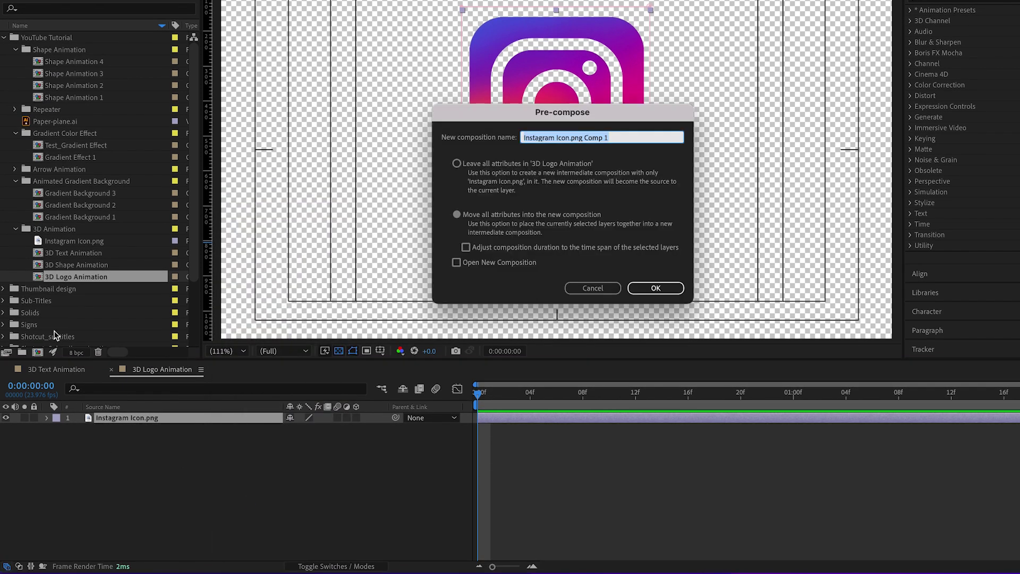
{"action": "type", "text": "Logo"}
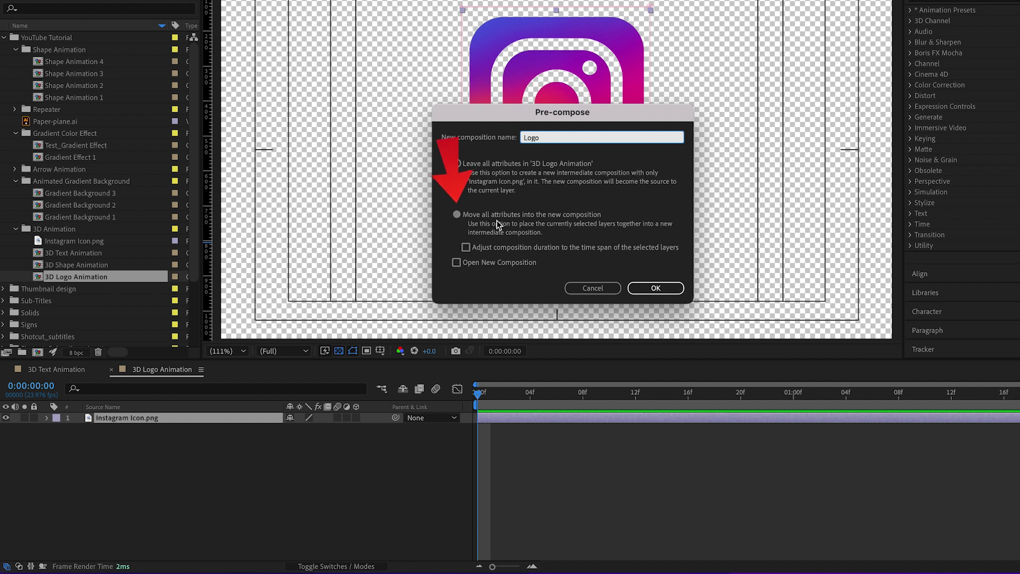
{"action": "left_click", "coordinate": [456, 215]}
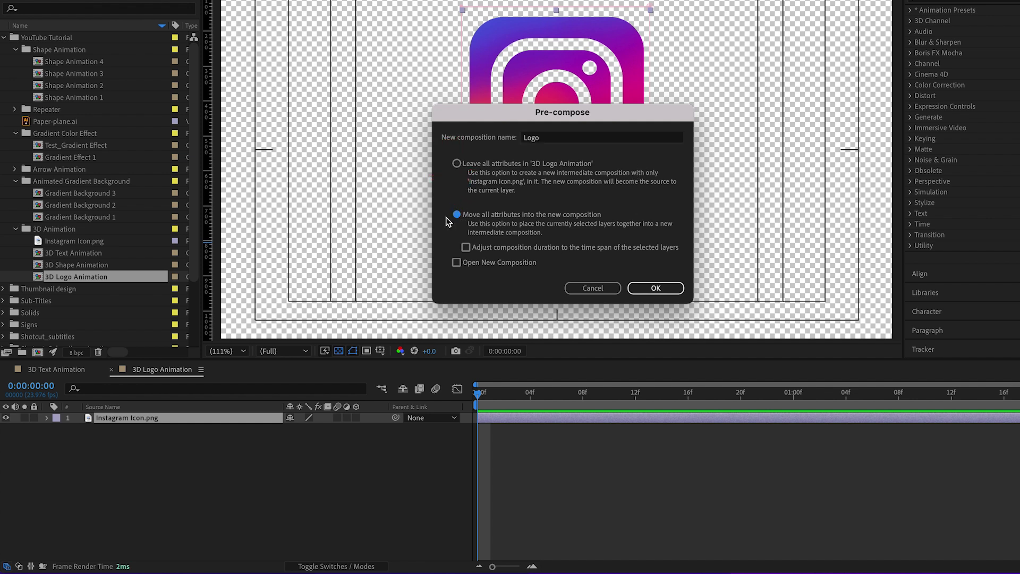
{"action": "left_click", "coordinate": [667, 289]}
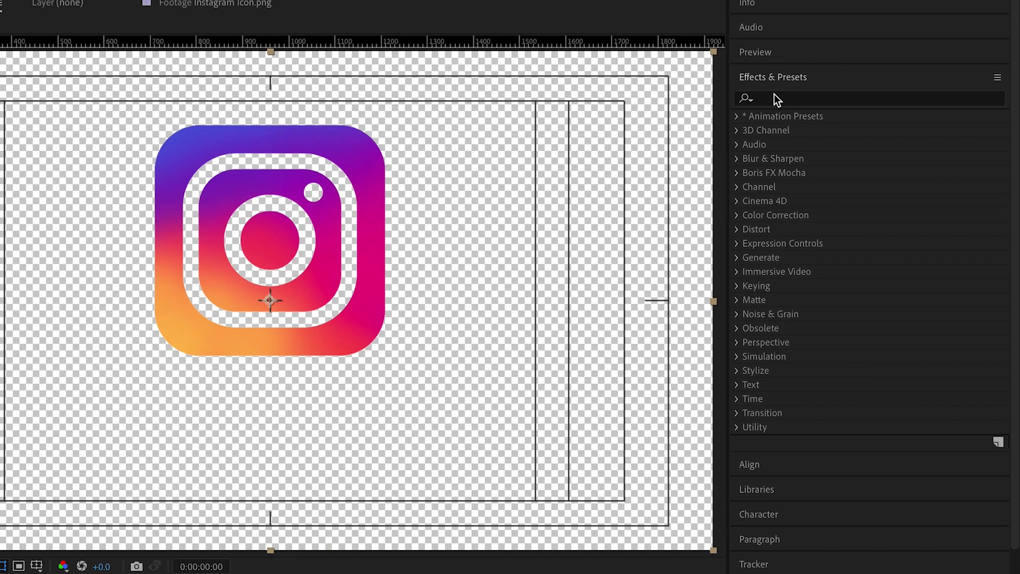
Step: Apply the Shatter effect to the Logo layer and set its View to Rendered
{"action": "left_click", "coordinate": [775, 99]}
{"action": "type", "text": "shatt"}
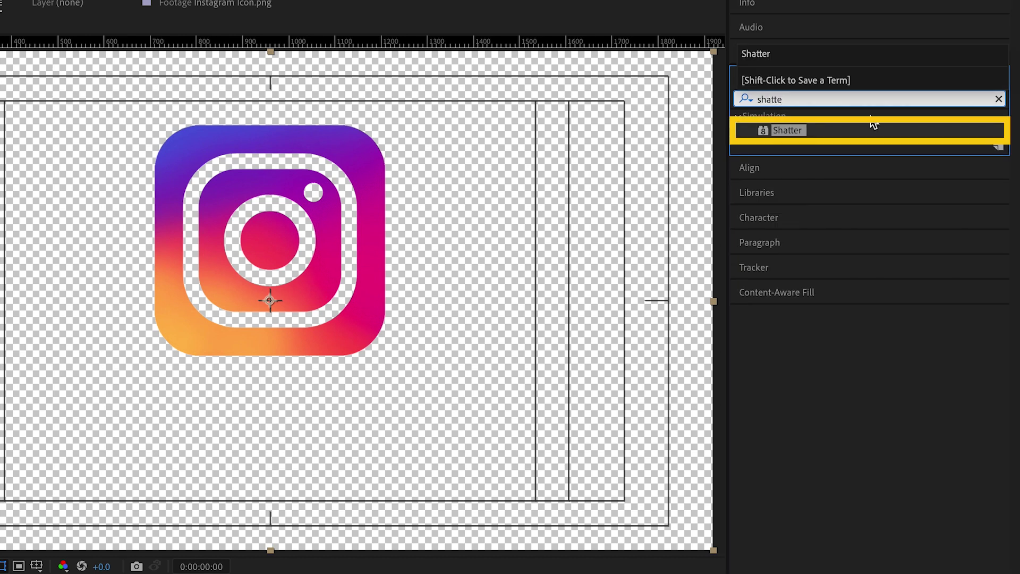
{"action": "type", "text": "e"}
{"action": "double_click", "coordinate": [799, 131]}
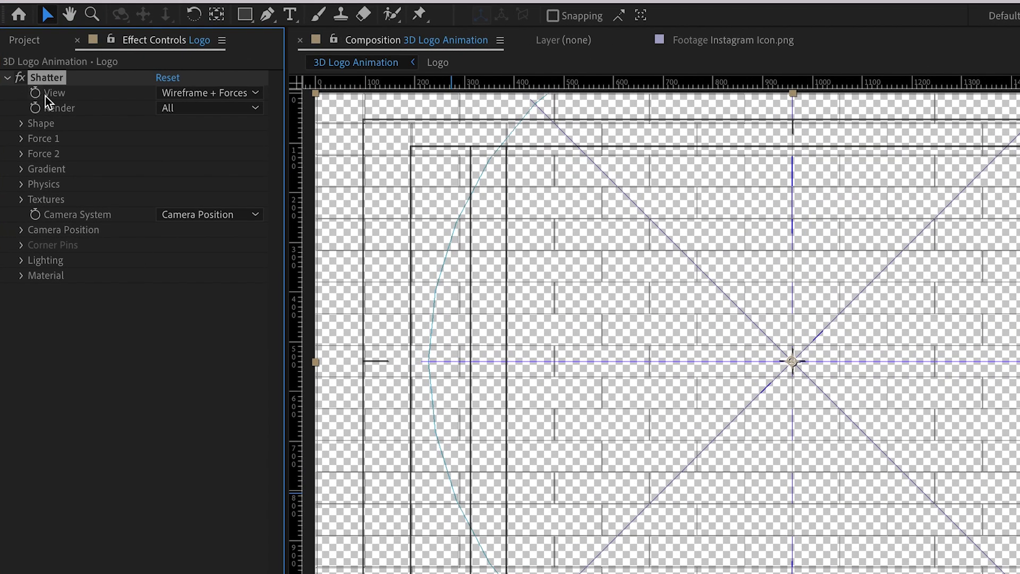
{"action": "left_click", "coordinate": [226, 93]}
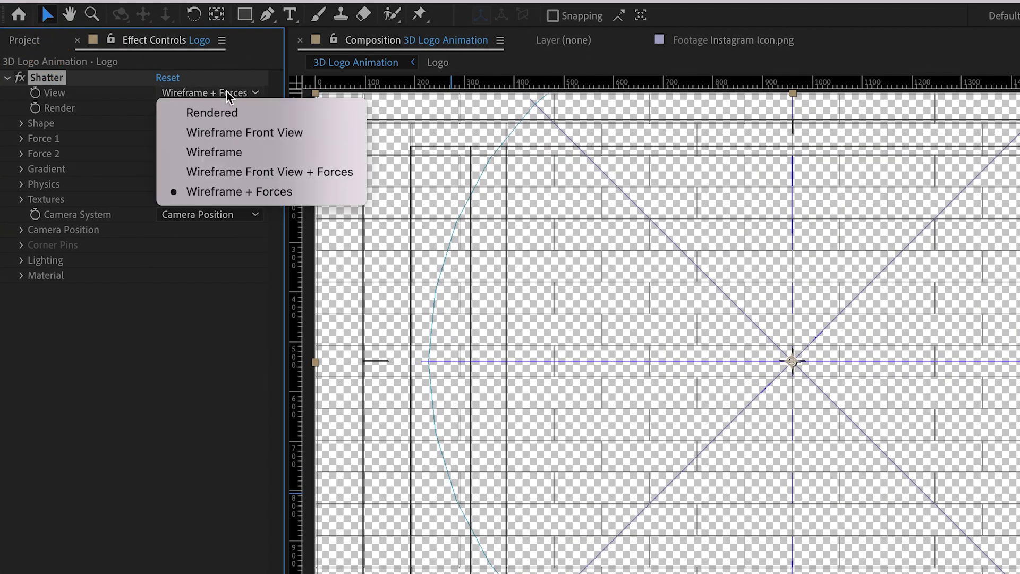
{"action": "left_click", "coordinate": [208, 111]}
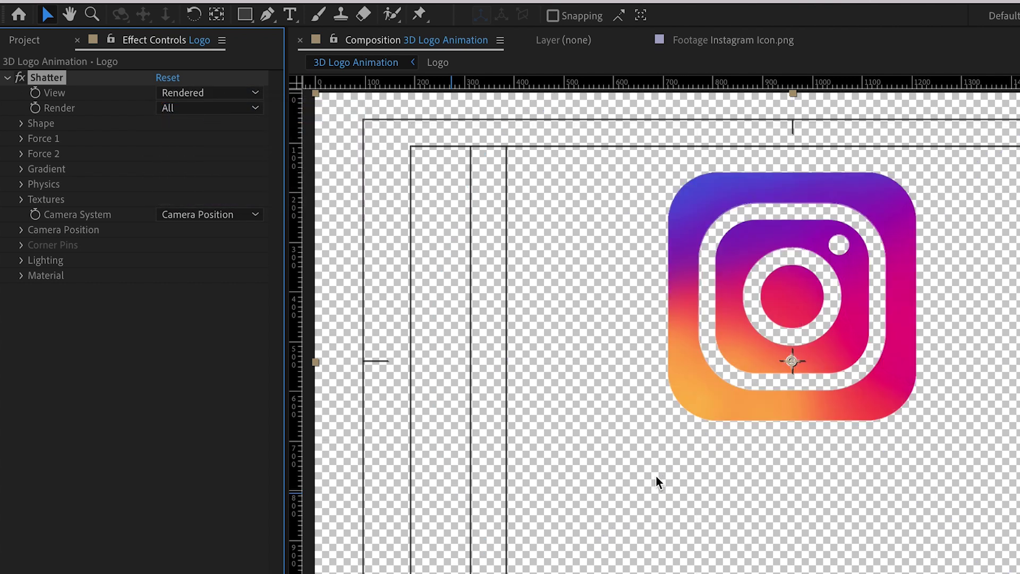
Step: Set Shatter's shape pattern to Custom and use the Logo layer as the custom shatter map
{"action": "left_click", "coordinate": [21, 124]}
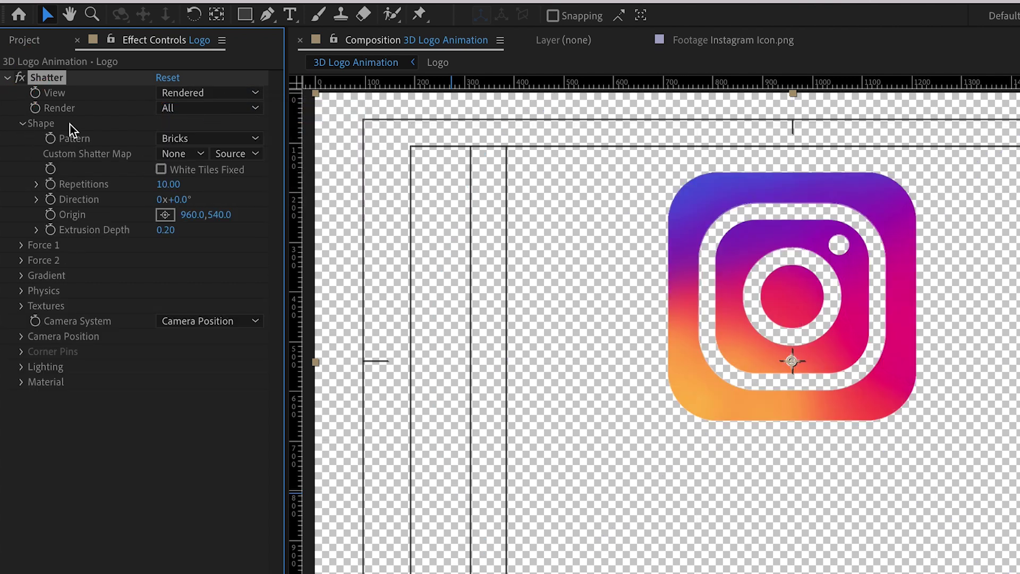
{"action": "left_click", "coordinate": [189, 138]}
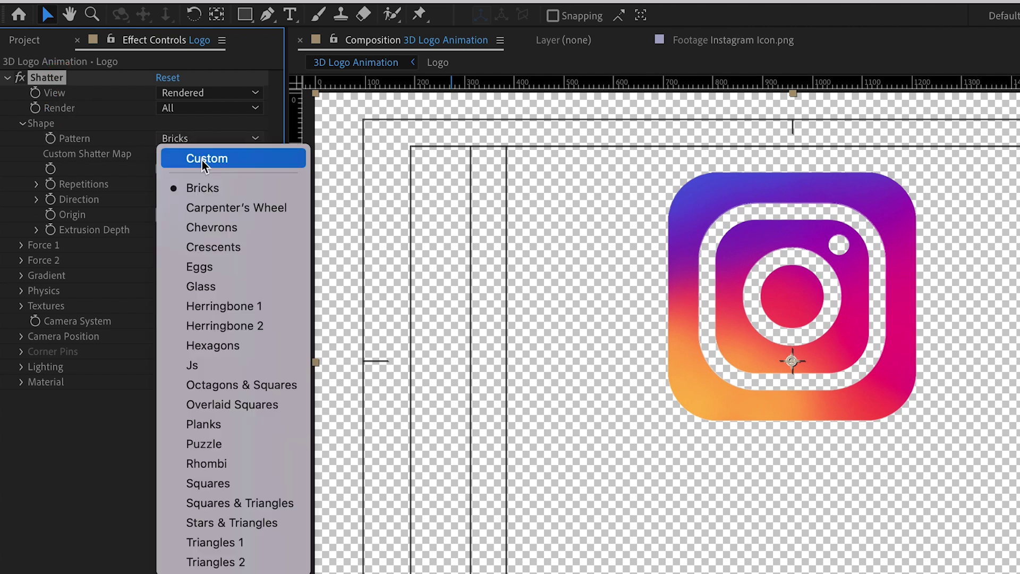
{"action": "key", "text": "Escape"}
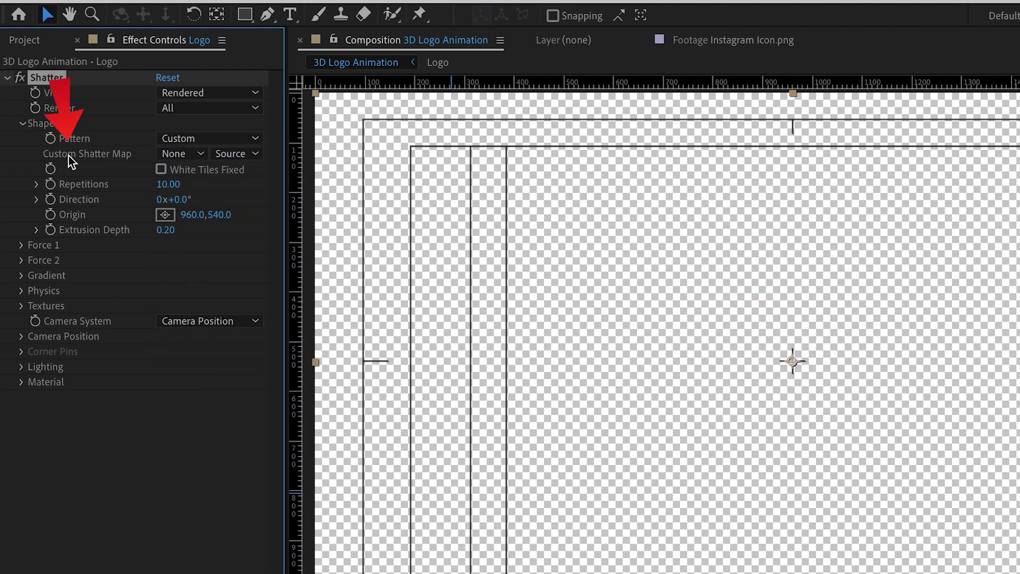
{"action": "left_click", "coordinate": [190, 155]}
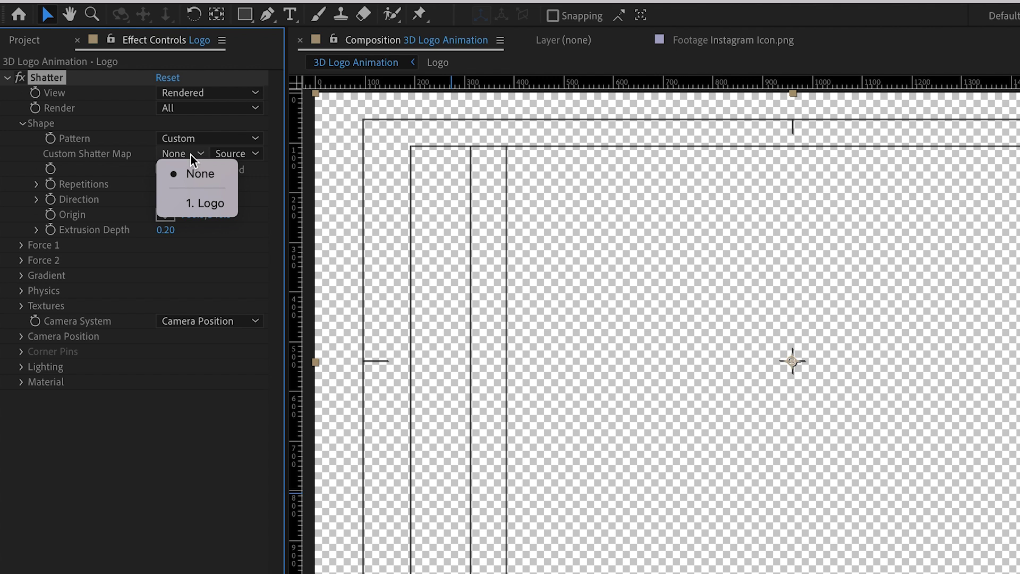
{"action": "left_click", "coordinate": [212, 204]}
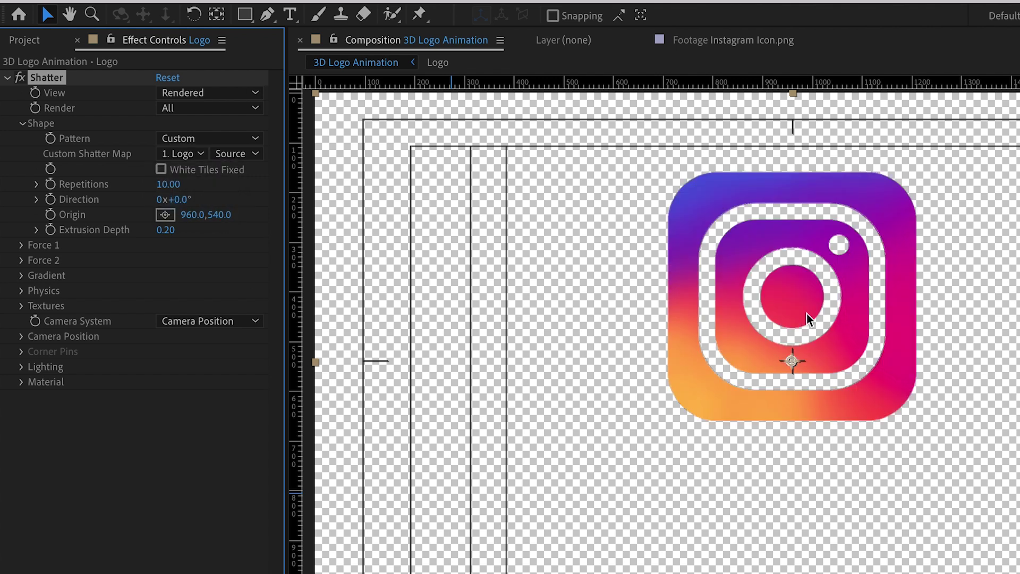
Step: Set the Depth, Radius and Strength of Shatter's Force 1 to 0
{"action": "left_click", "coordinate": [23, 247]}
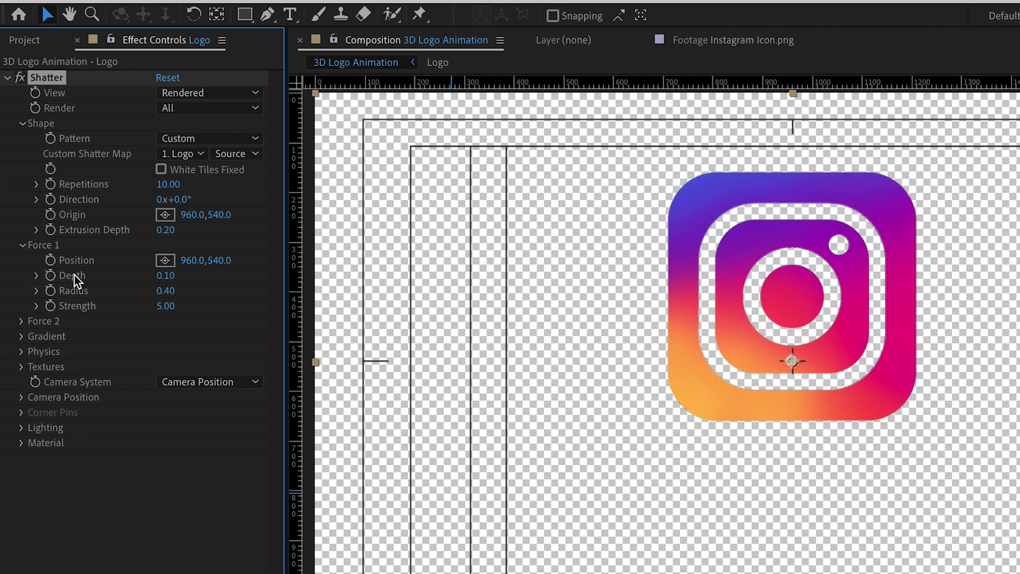
{"action": "left_click", "coordinate": [165, 275]}
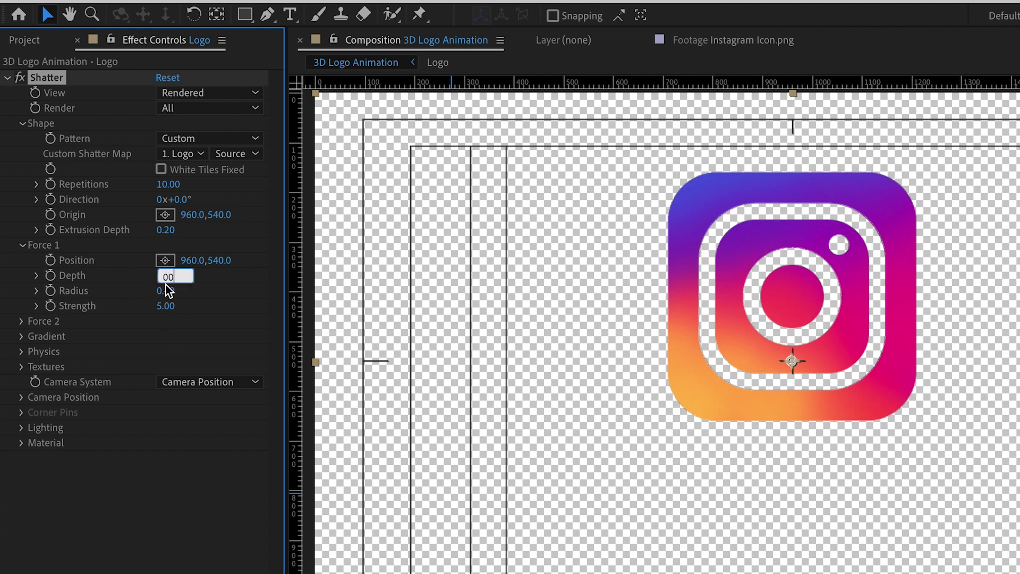
{"action": "left_click", "coordinate": [166, 295]}
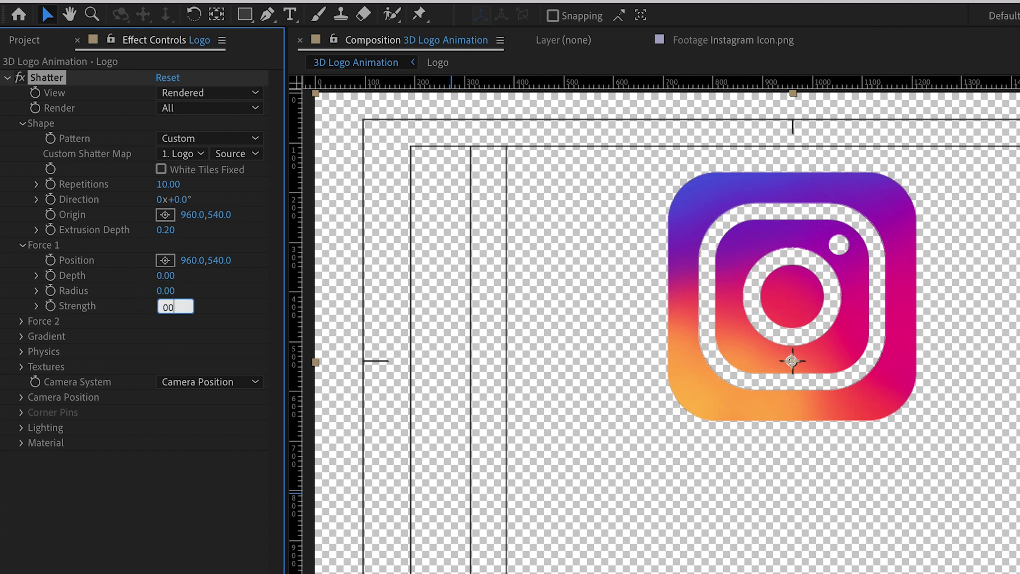
{"action": "type", "text": "00"}
{"action": "left_click", "coordinate": [211, 298]}
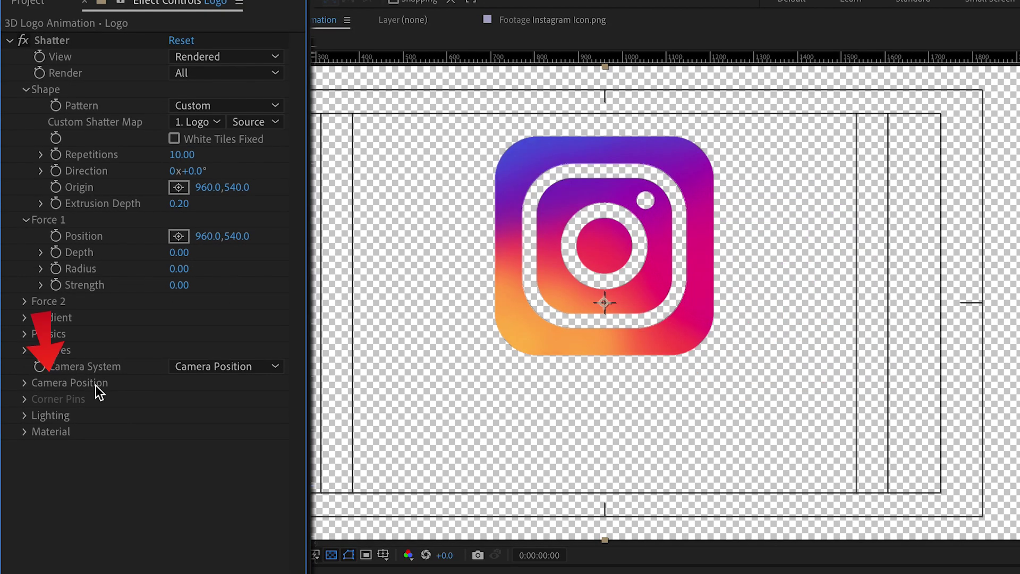
Step: Set Shatter's camera Y Rotation to 38° and its Extrusion Depth to 0.7
{"action": "left_click", "coordinate": [25, 383]}
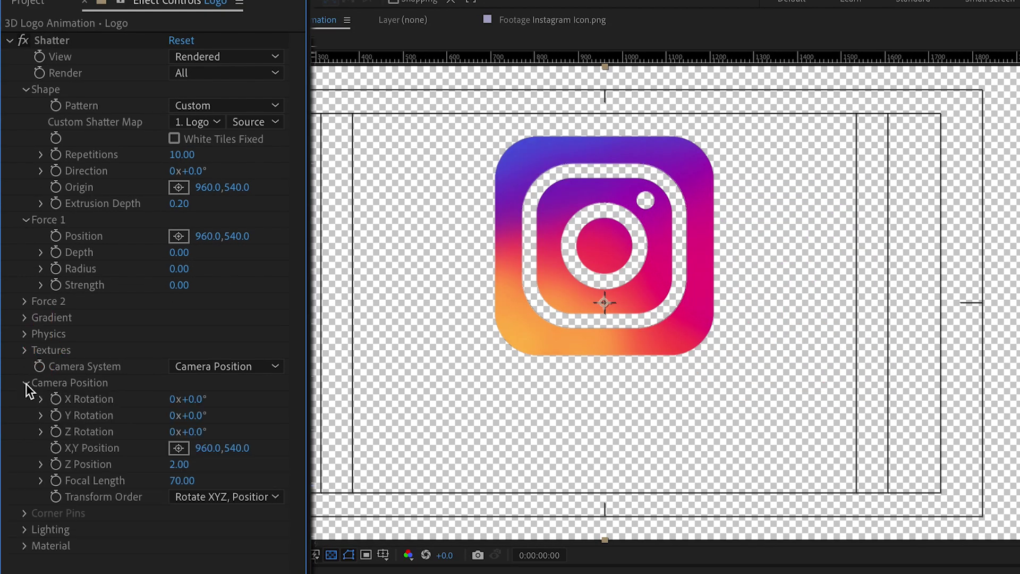
{"action": "left_click_drag", "start_coordinate": [187, 416], "coordinate": [244, 429]}
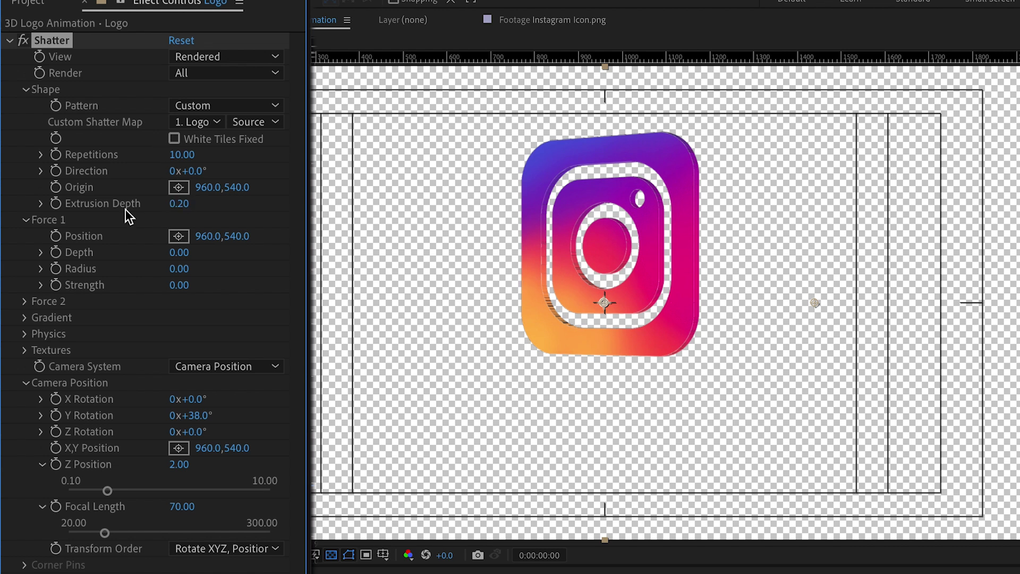
{"action": "left_click", "coordinate": [179, 204]}
{"action": "key", "text": "BackSpace"}
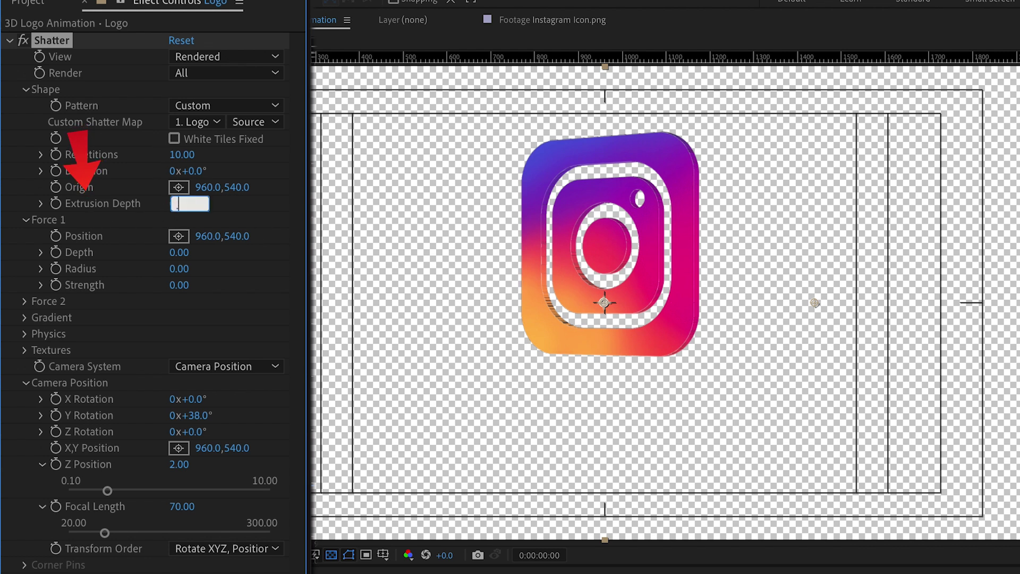
{"action": "type", "text": ".7"}
{"action": "left_click", "coordinate": [245, 201]}
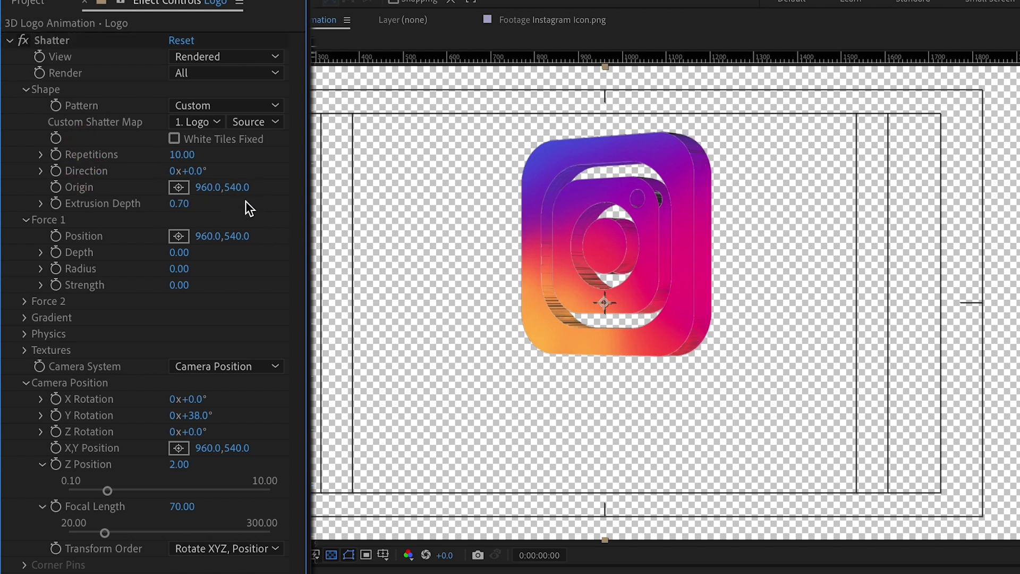
Step: Turn Shatter's camera Y Rotation to 70° and set the Side Mode of its textures to Color
{"action": "left_click_drag", "start_coordinate": [195, 416], "coordinate": [252, 440]}
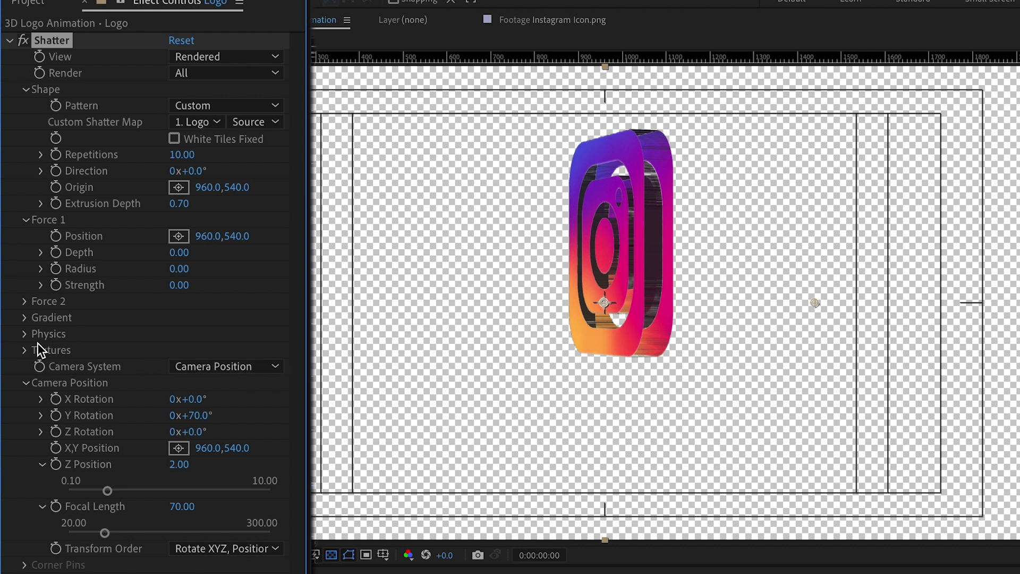
{"action": "left_click", "coordinate": [24, 349]}
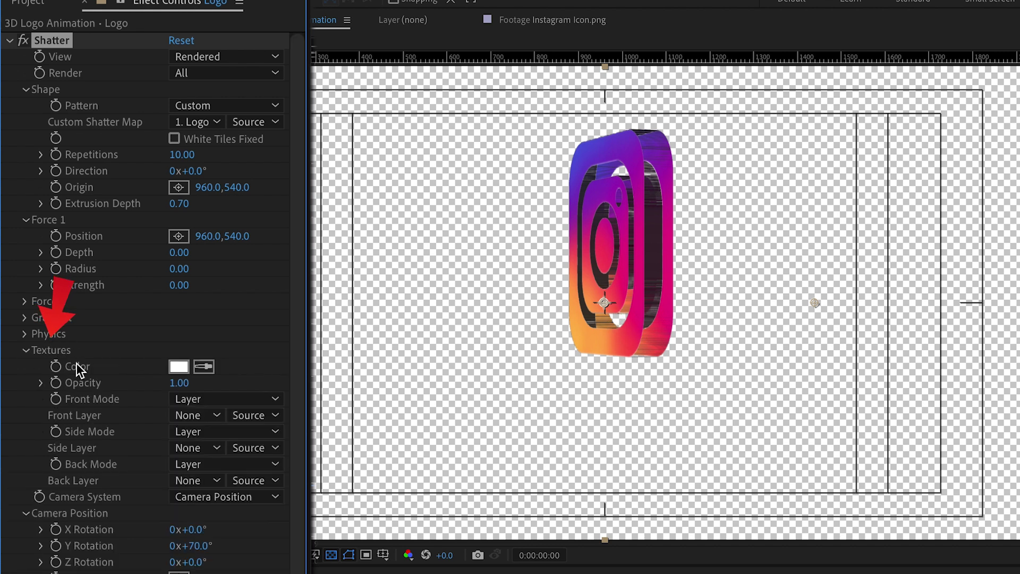
{"action": "left_click", "coordinate": [227, 433]}
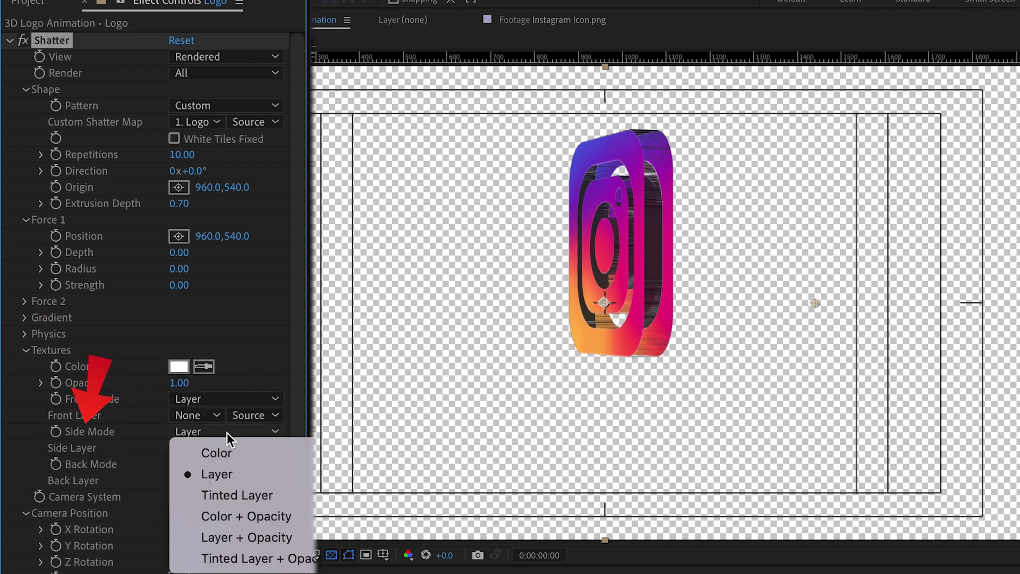
{"action": "left_click", "coordinate": [227, 454]}
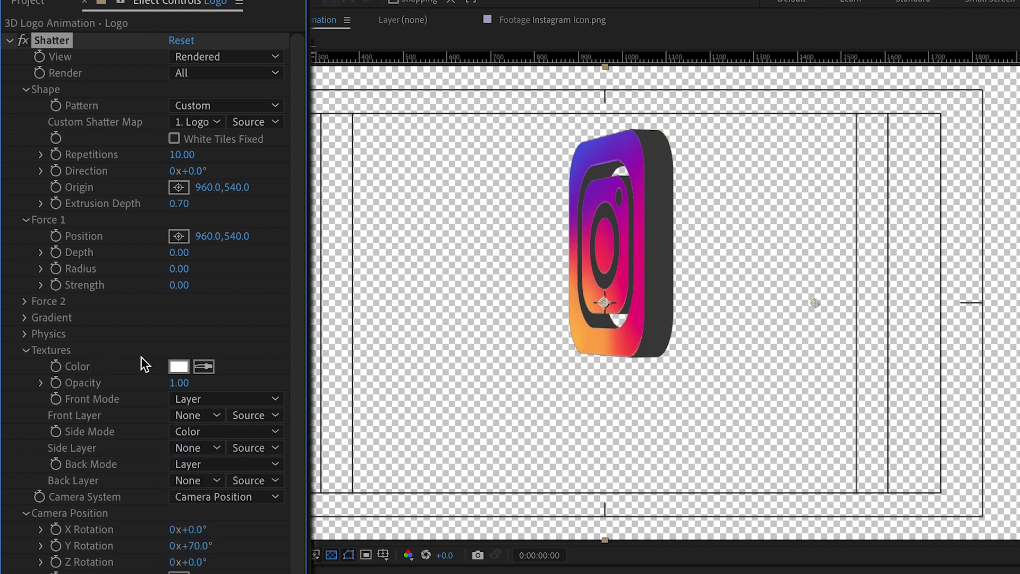
Step: Set the Light Type in Shatter's lighting settings to First Comp Light
{"action": "left_click_drag", "start_coordinate": [297, 357], "coordinate": [308, 430]}
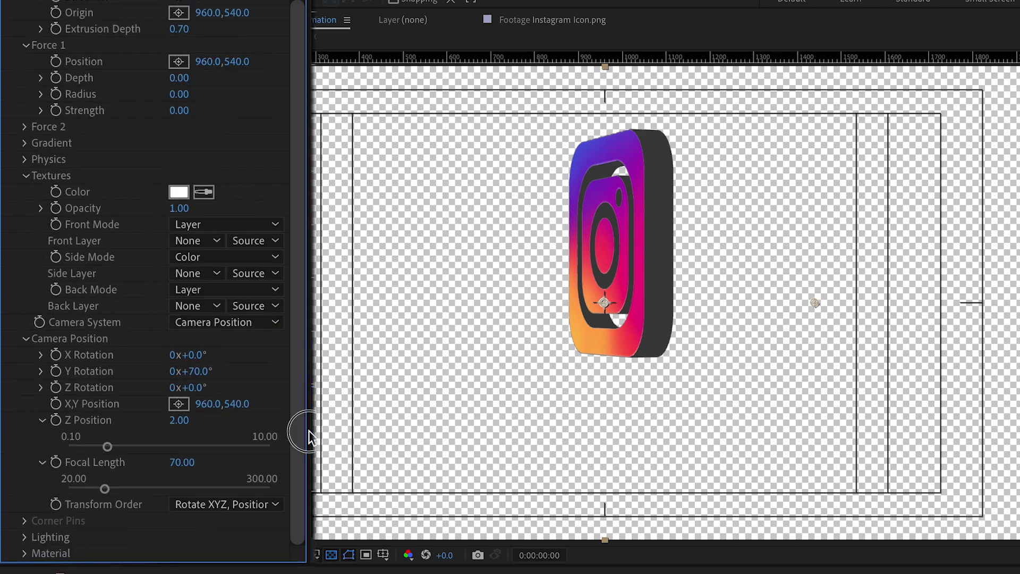
{"action": "left_click", "coordinate": [23, 537]}
{"action": "left_click_drag", "start_coordinate": [296, 417], "coordinate": [292, 517]}
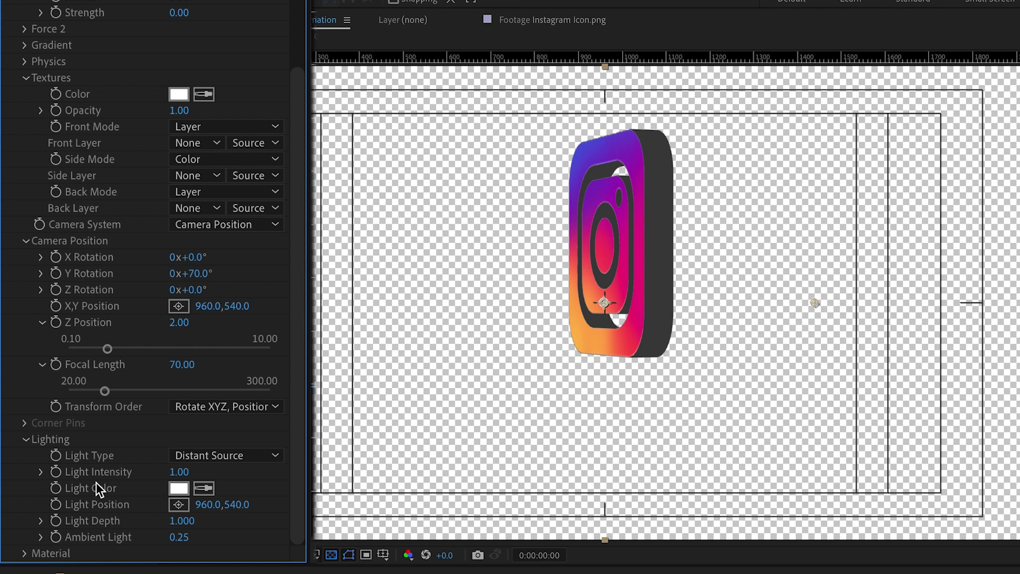
{"action": "left_click", "coordinate": [214, 454]}
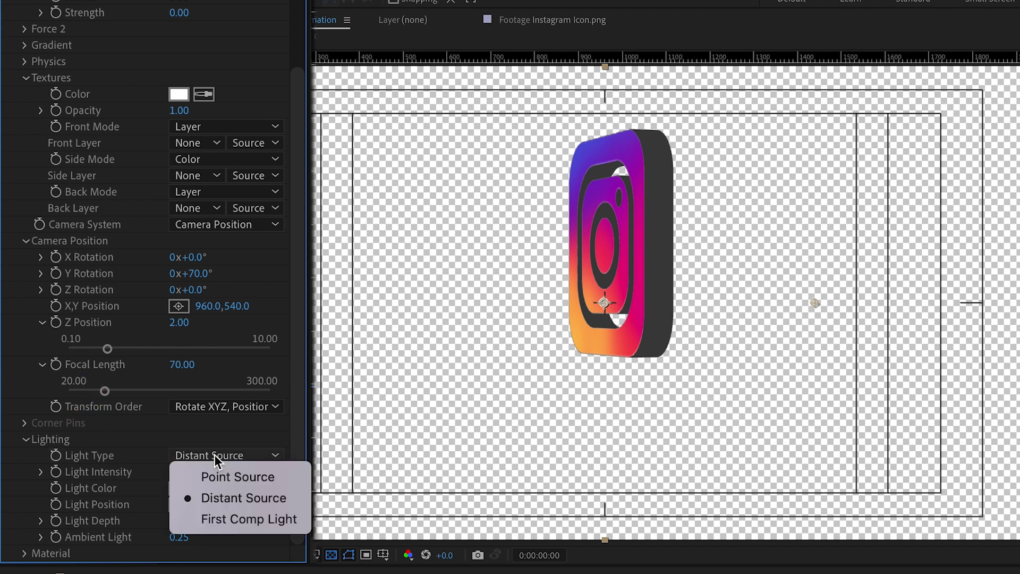
{"action": "left_click", "coordinate": [244, 517]}
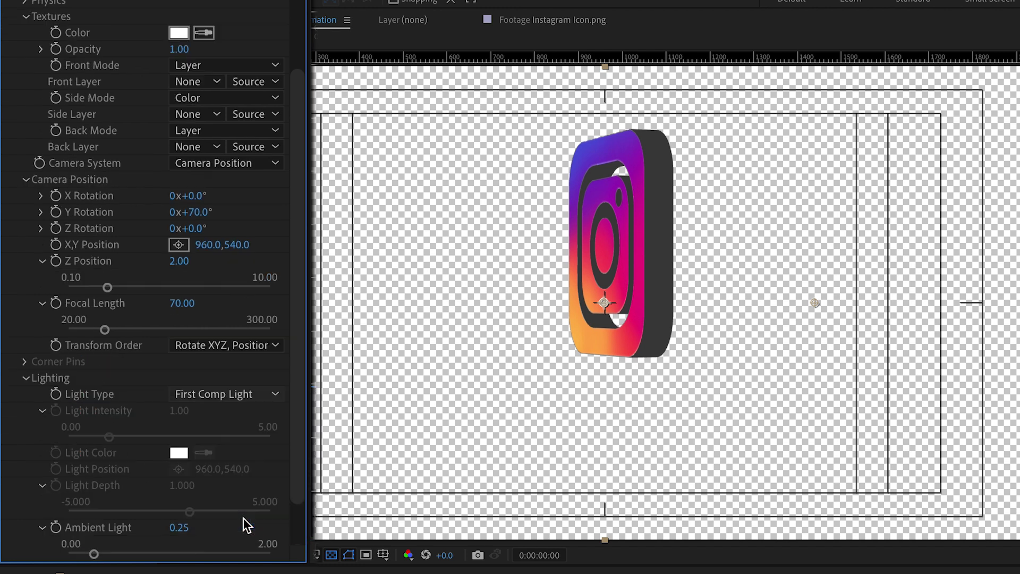
Step: Set Shatter's Ambient Light to 1 and turn the camera Y Rotation back to 42°
{"action": "scroll", "coordinate": [292, 505], "scroll_direction": "down", "scroll_amount": 1}
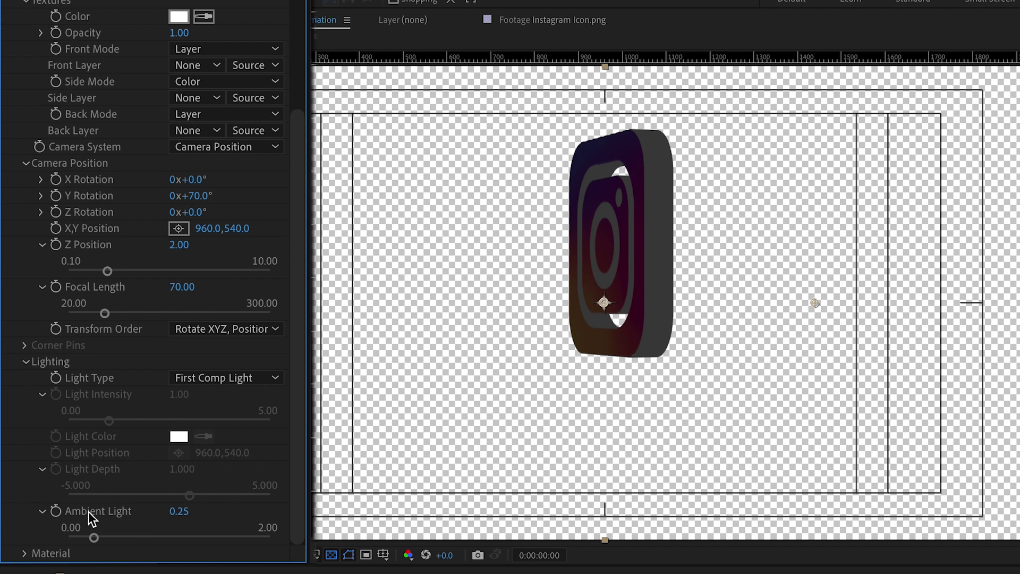
{"action": "left_click", "coordinate": [179, 512]}
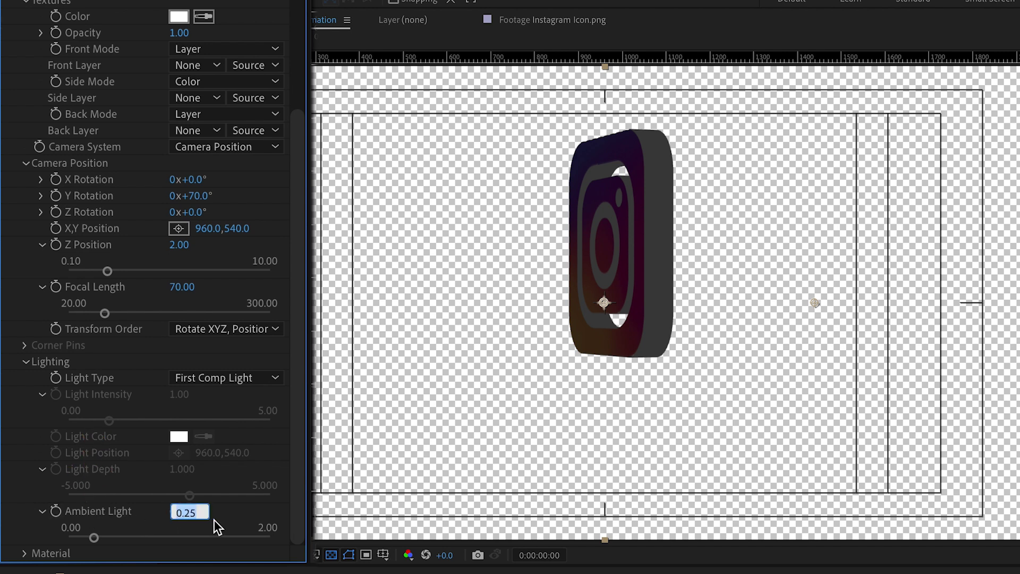
{"action": "type", "text": "1"}
{"action": "key", "text": "Return"}
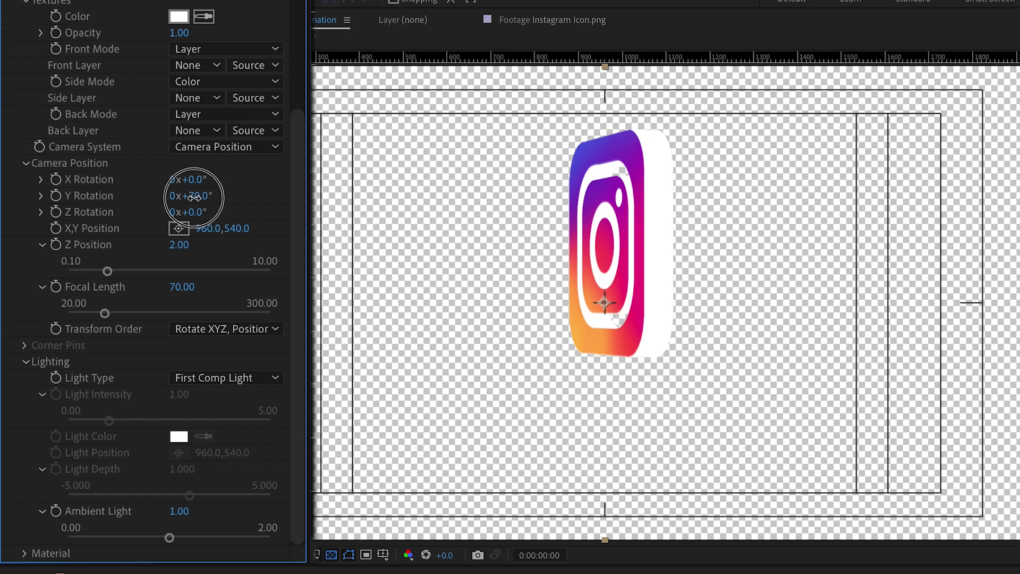
{"action": "left_click_drag", "start_coordinate": [194, 197], "coordinate": [182, 206]}
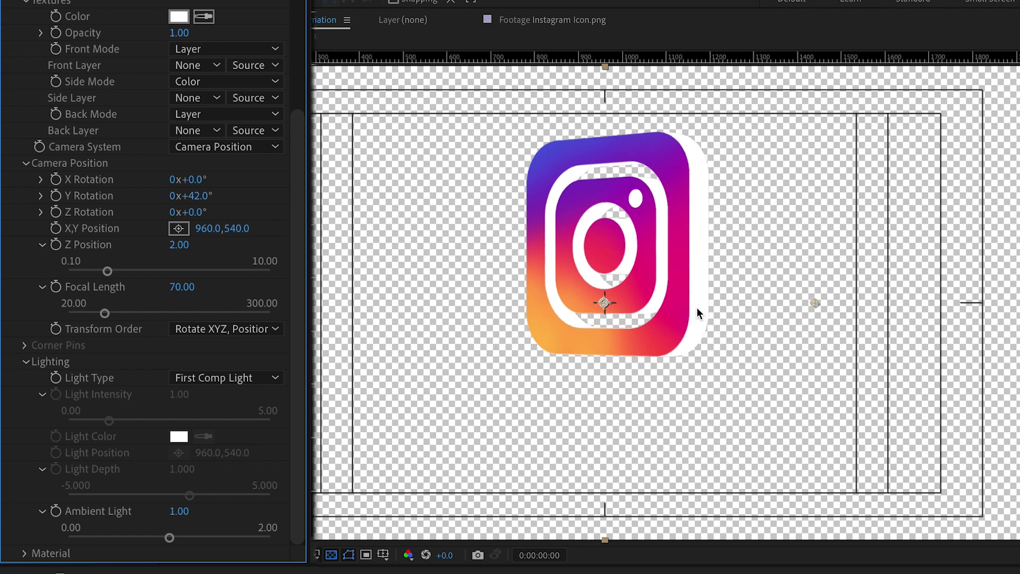
Step: Sample purple from the logo as Shatter's texture color for the extruded sides and darken it to hex 332279
{"action": "scroll", "coordinate": [275, 194], "scroll_direction": "up", "scroll_amount": 4}
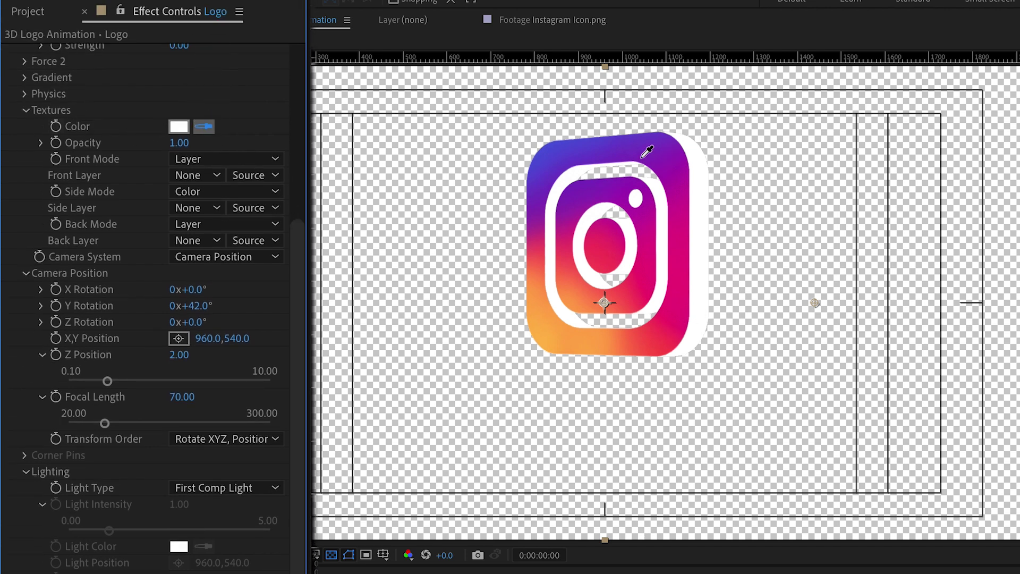
{"action": "left_click", "coordinate": [603, 149]}
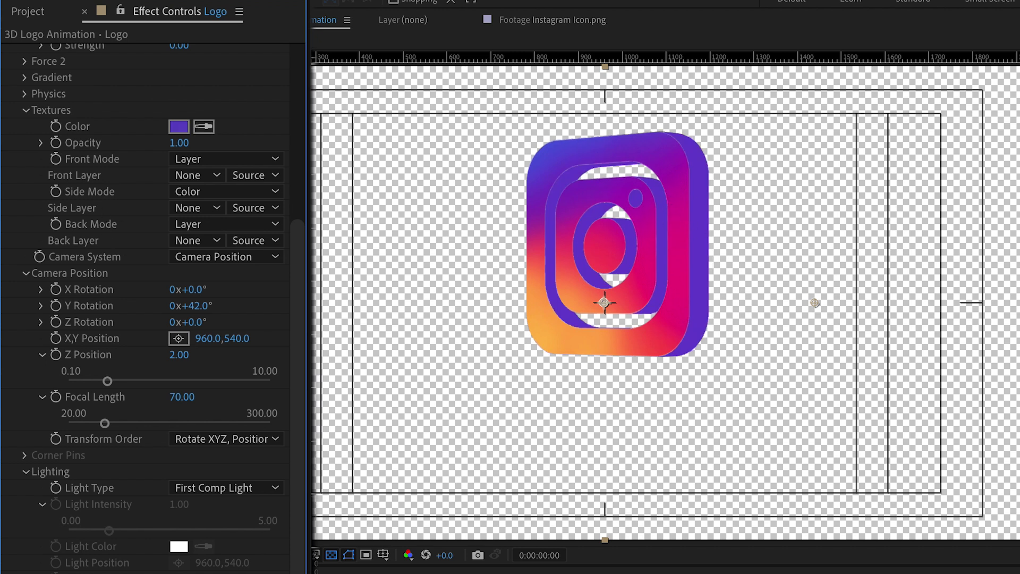
{"action": "left_click", "coordinate": [179, 126]}
{"action": "left_click", "coordinate": [489, 335]}
{"action": "left_click_drag", "start_coordinate": [489, 335], "coordinate": [490, 417]}
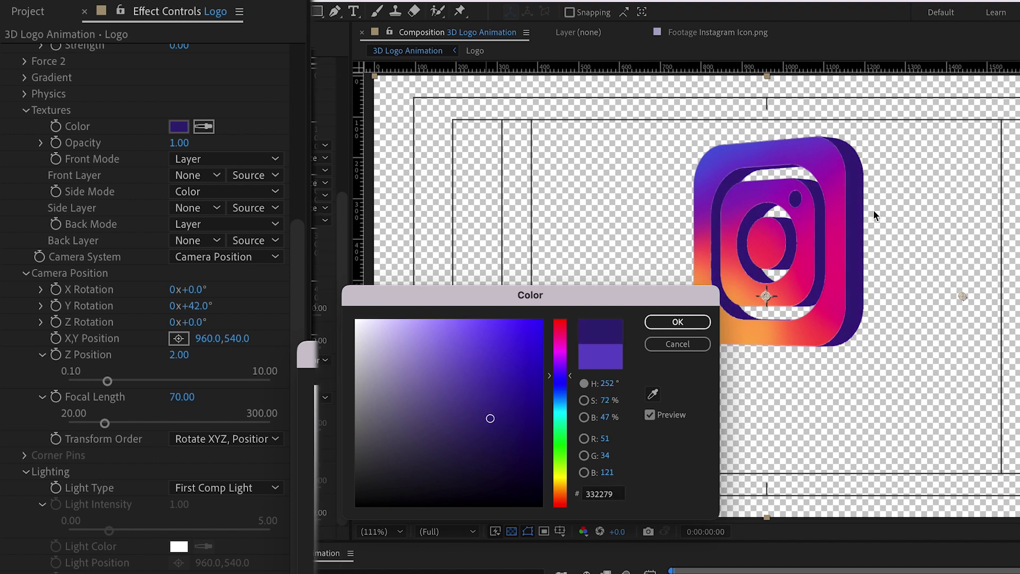
{"action": "left_click", "coordinate": [677, 321]}
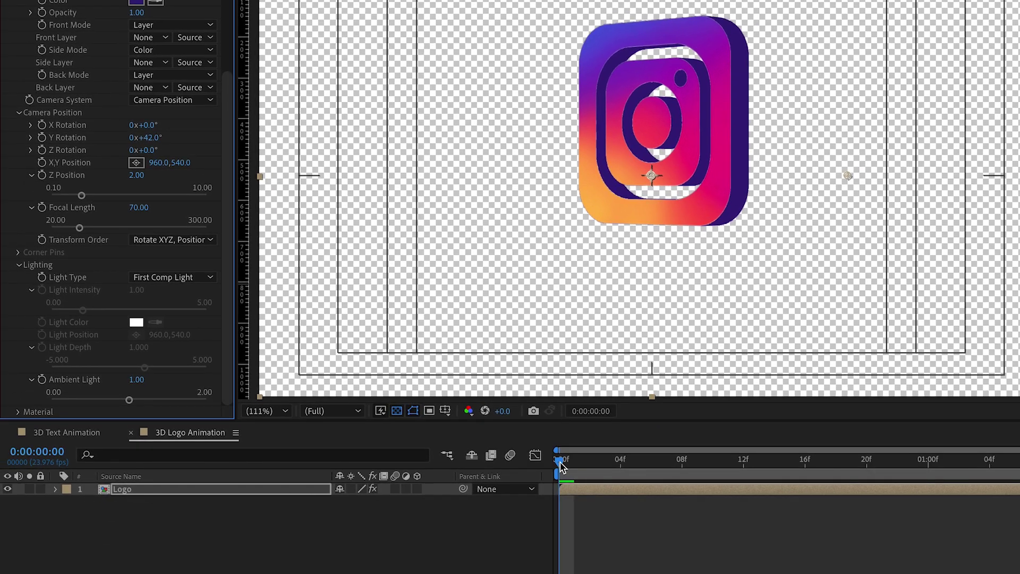
Step: Start keyframing Shatter's camera Y Rotation at 0:00:00:00 with a value of 0x+0.0°
{"action": "scroll", "coordinate": [218, 179], "scroll_direction": "up", "scroll_amount": 5}
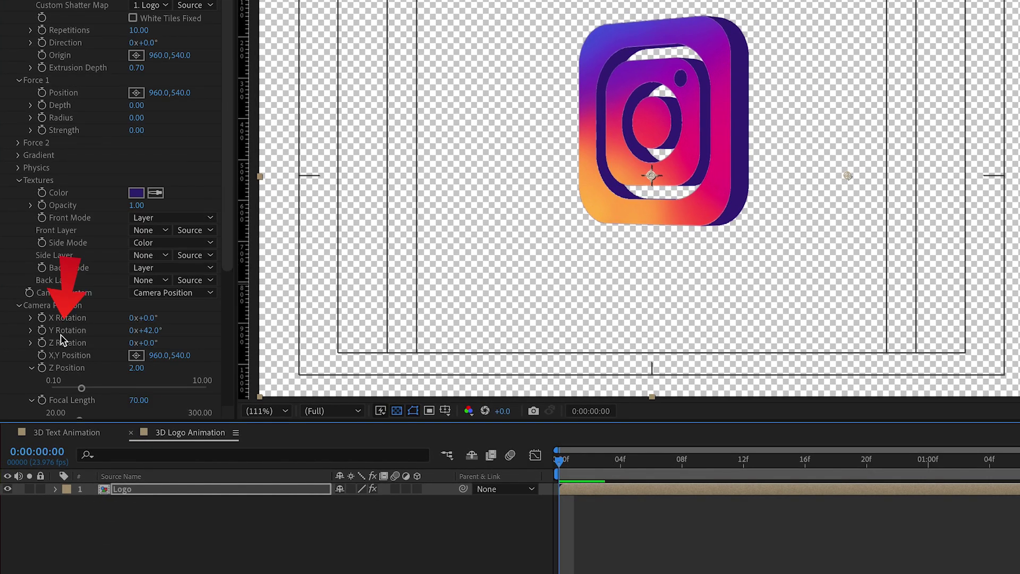
{"action": "left_click", "coordinate": [42, 331]}
{"action": "left_click", "coordinate": [152, 331]}
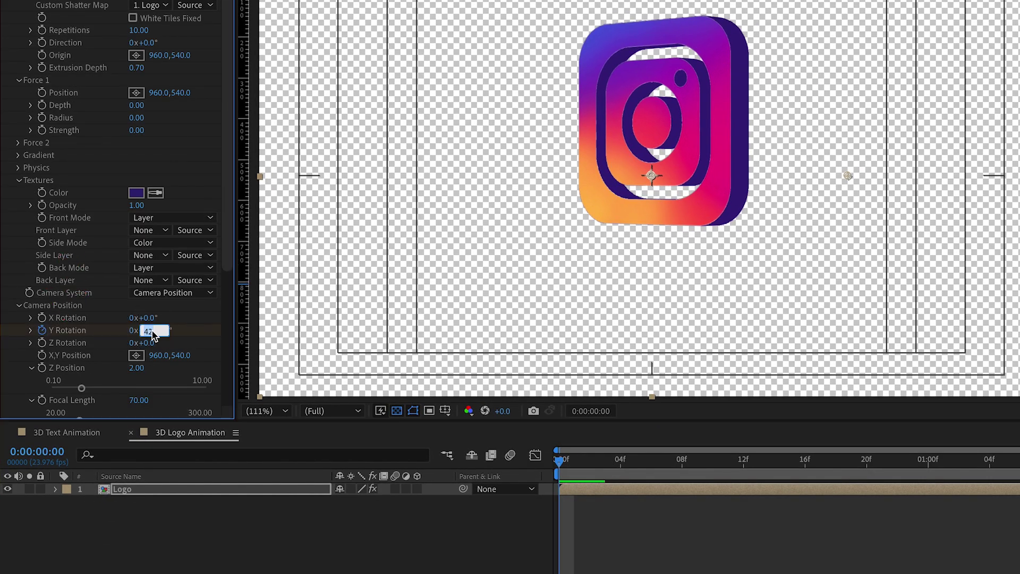
{"action": "key", "text": "Return"}
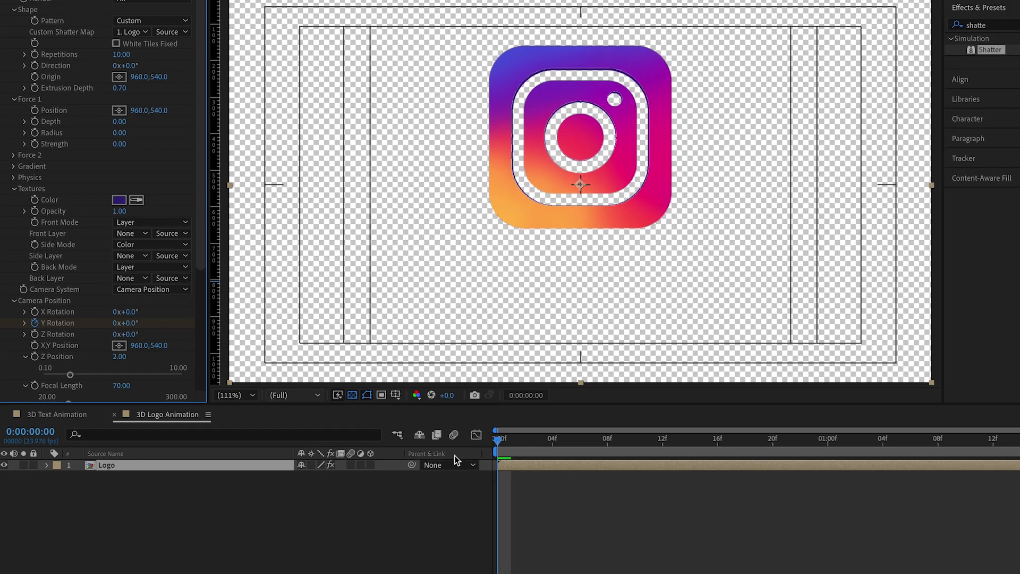
Step: Keyframe Shatter's camera Y Rotation at one full revolution (1x+0.0°) at 0:00:01:12 and preview the logo's spin
{"action": "left_click_drag", "start_coordinate": [563, 418], "coordinate": [865, 436]}
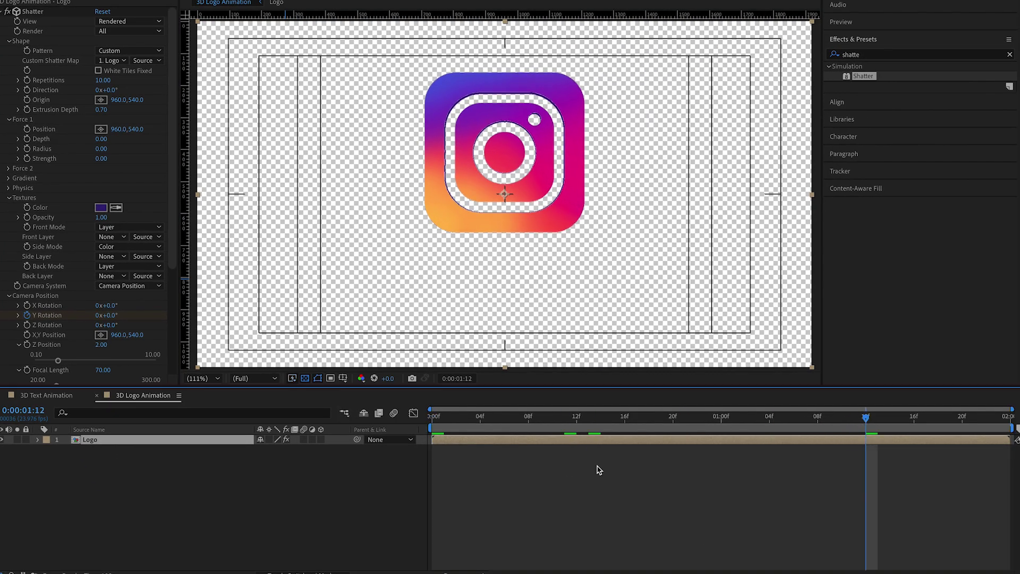
{"action": "left_click", "coordinate": [130, 401]}
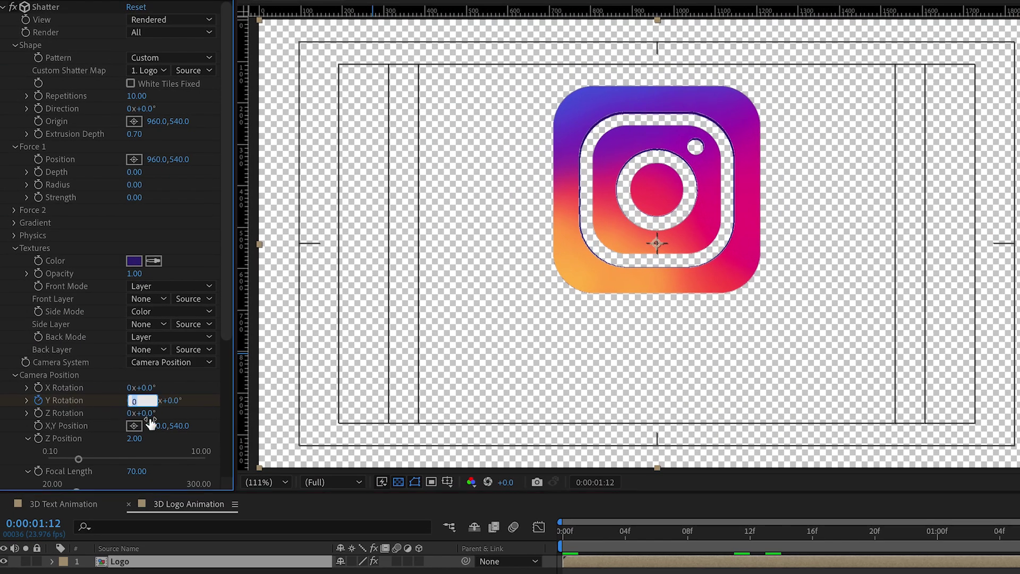
{"action": "key", "text": "Return"}
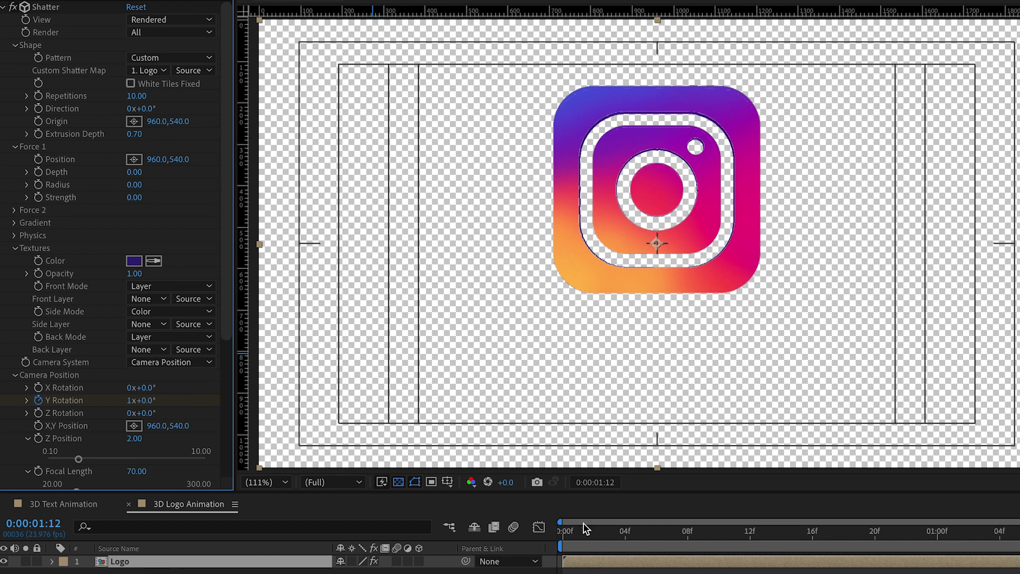
{"action": "key", "text": "space"}
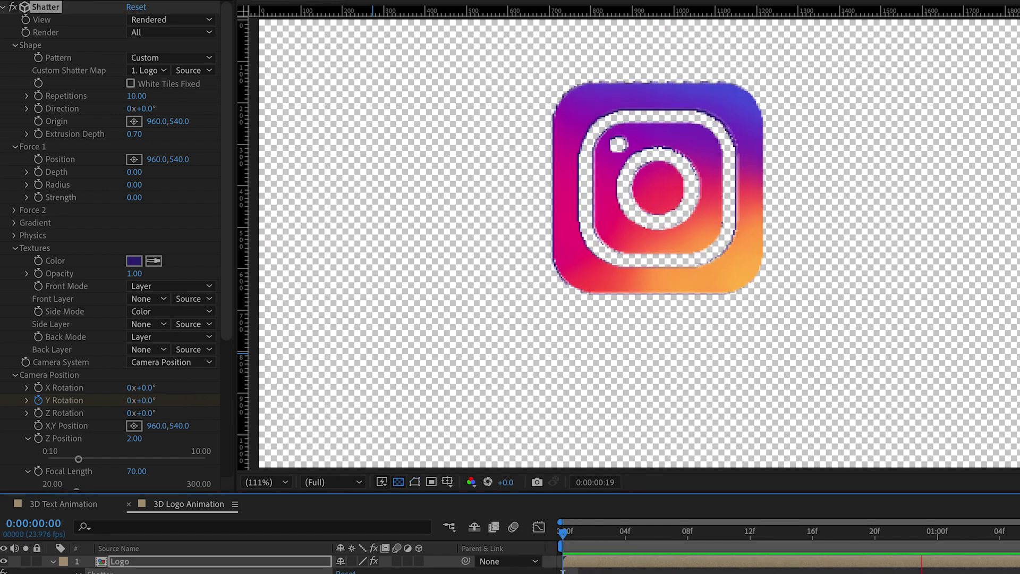
{"action": "key", "text": "space"}
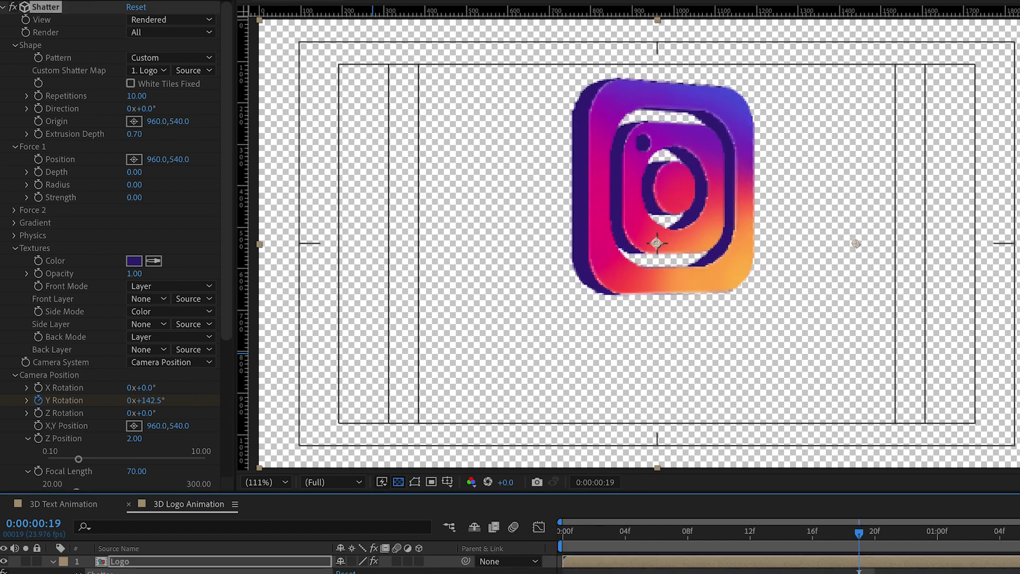